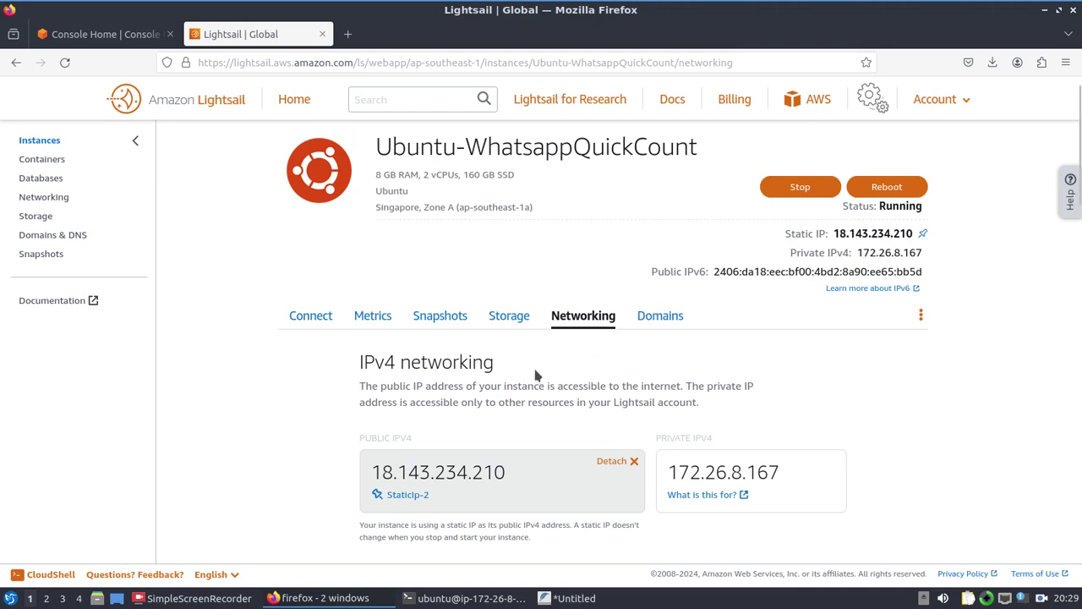
Step: Launch the browser SSH session for Ubuntu-WhatsappQuickCount from the instance's Connect tab
scroll(653, 386, down, 5)
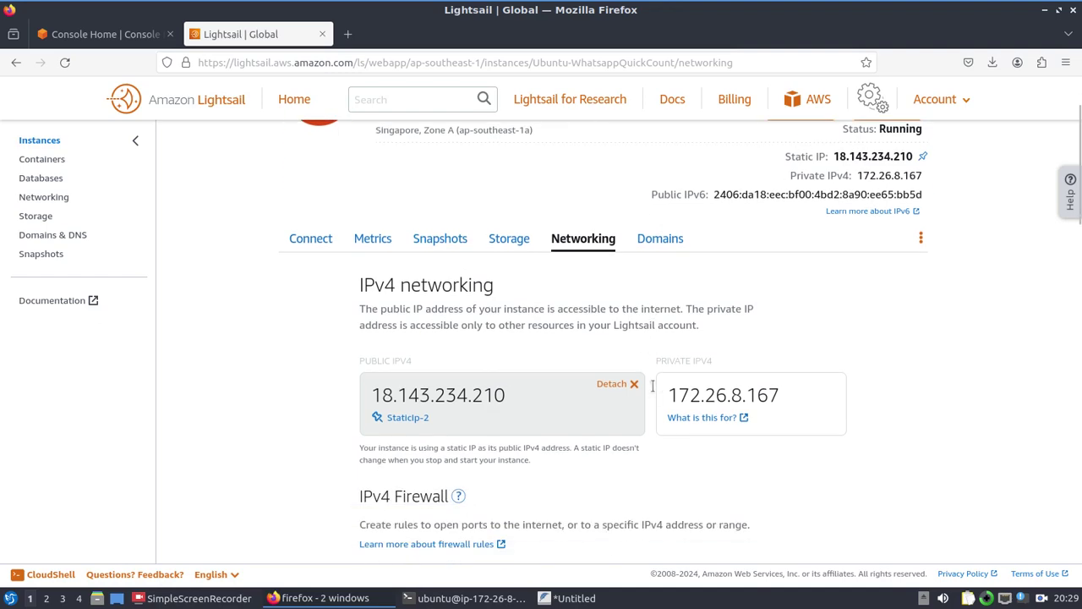
scroll(653, 386, down, 8)
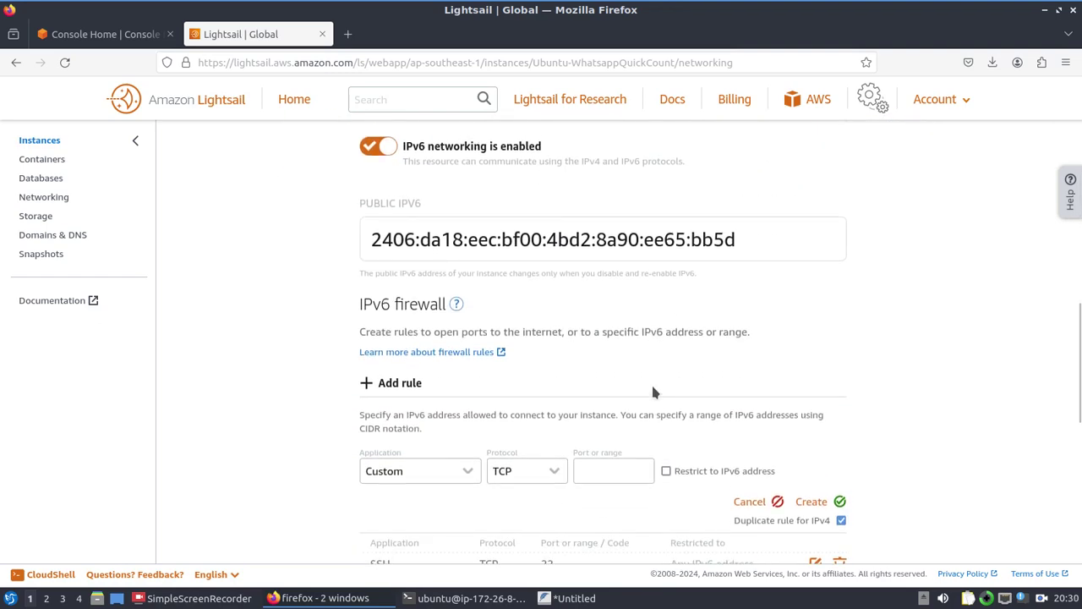
scroll(653, 389, up, 8)
scroll(653, 392, up, 3)
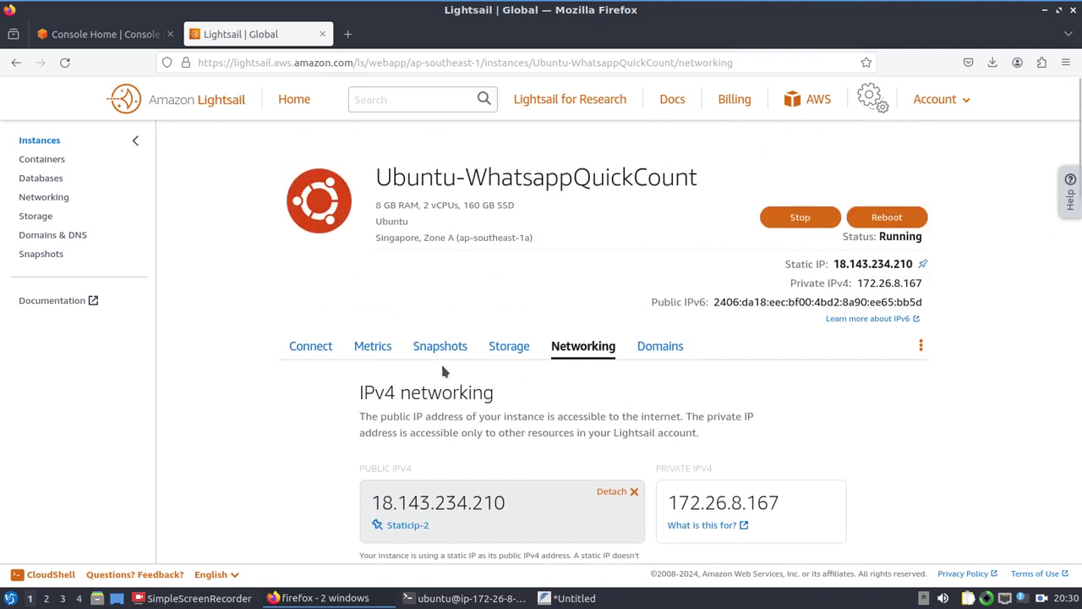
click(311, 346)
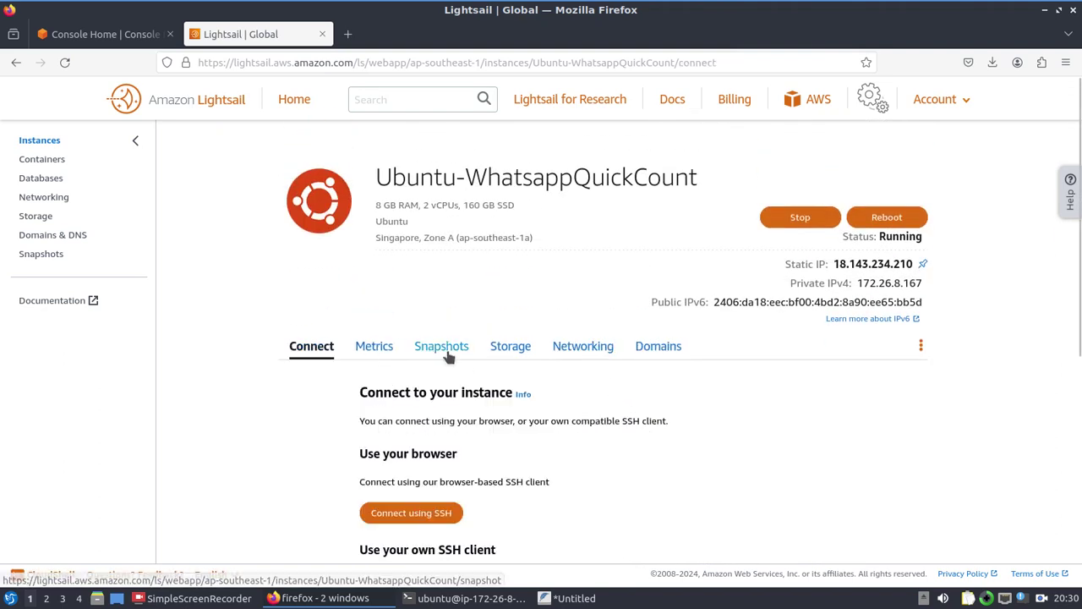
click(404, 516)
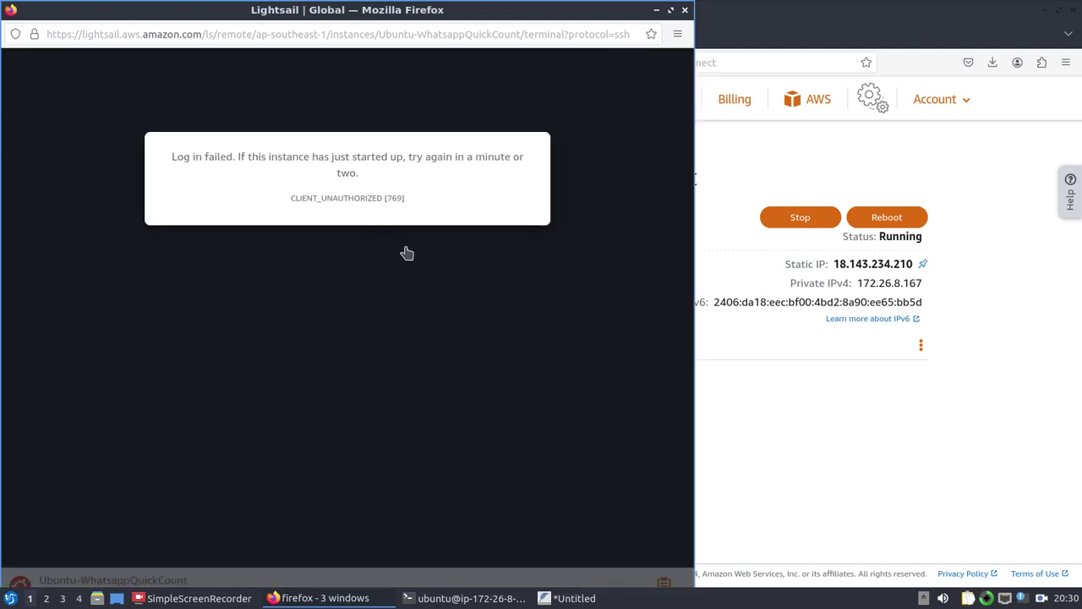
Step: Close the failed SSH window, reload the instance page and retry the browser SSH connection
click(685, 10)
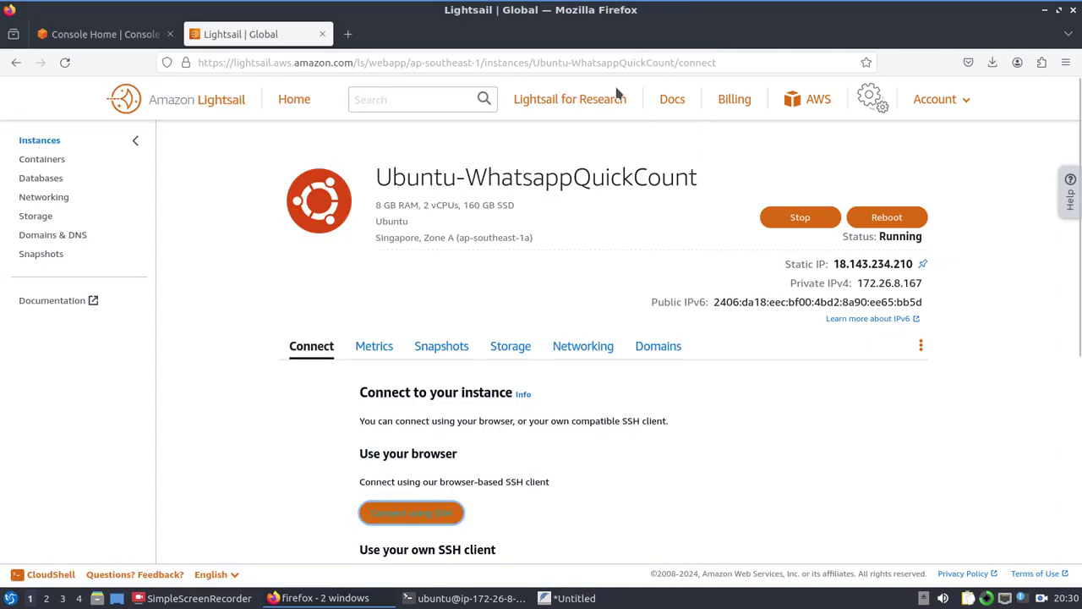
key(F5)
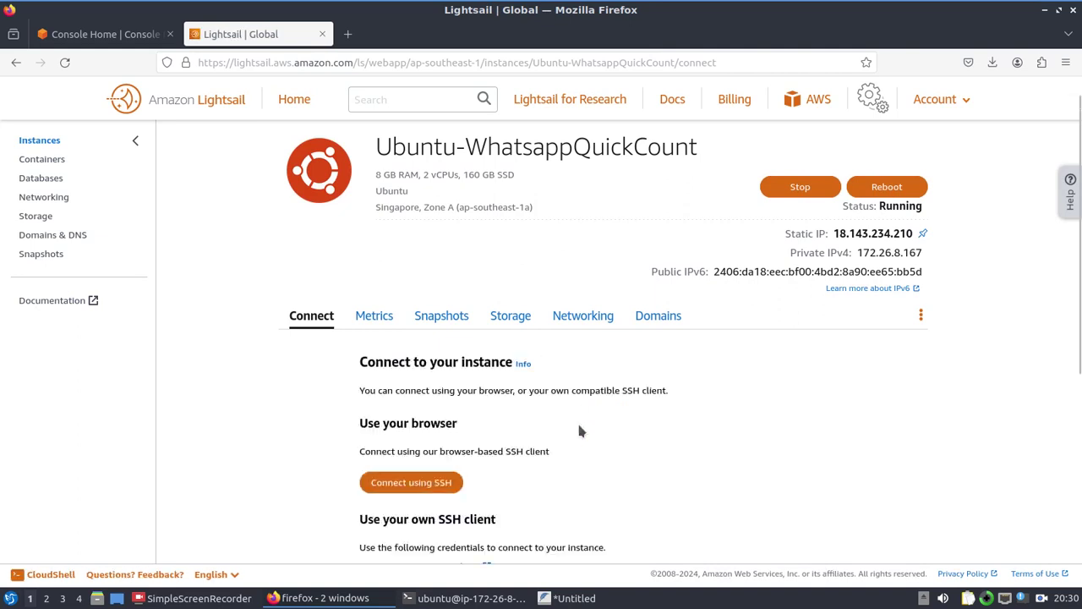
scroll(580, 431, down, 2)
click(428, 411)
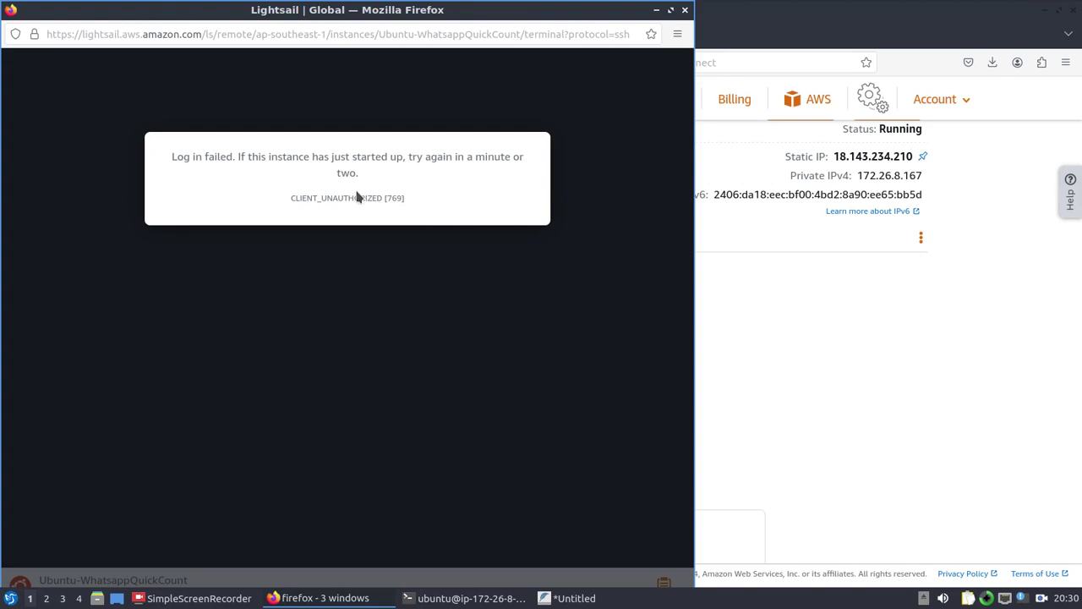
Step: Close the second failed login window and scroll down to the SSH client credentials
click(685, 10)
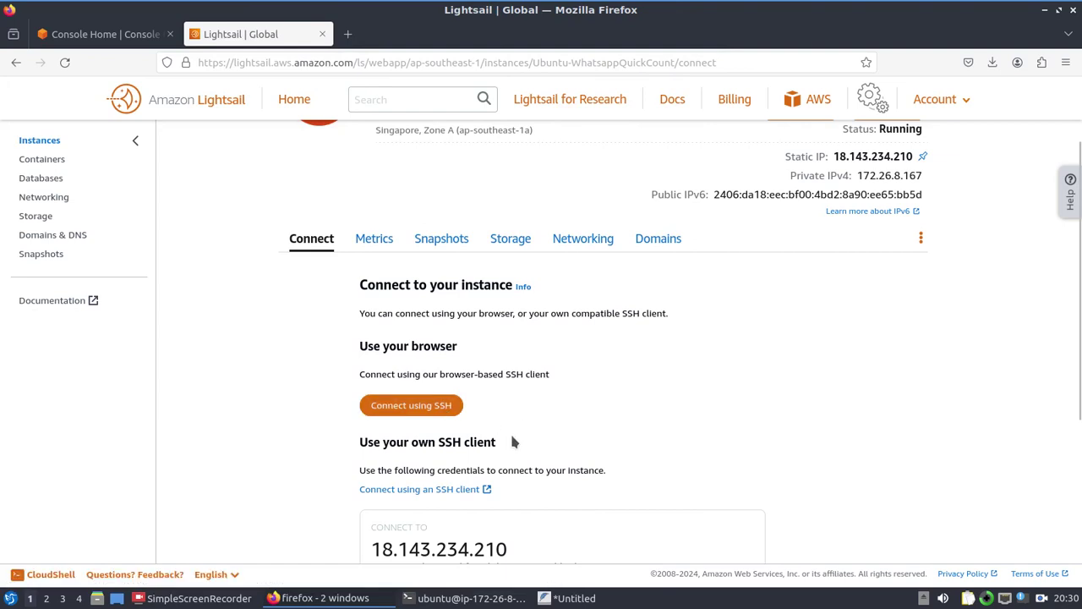
scroll(513, 430, down, 3)
scroll(515, 433, down, 1)
key(alt+Tab)
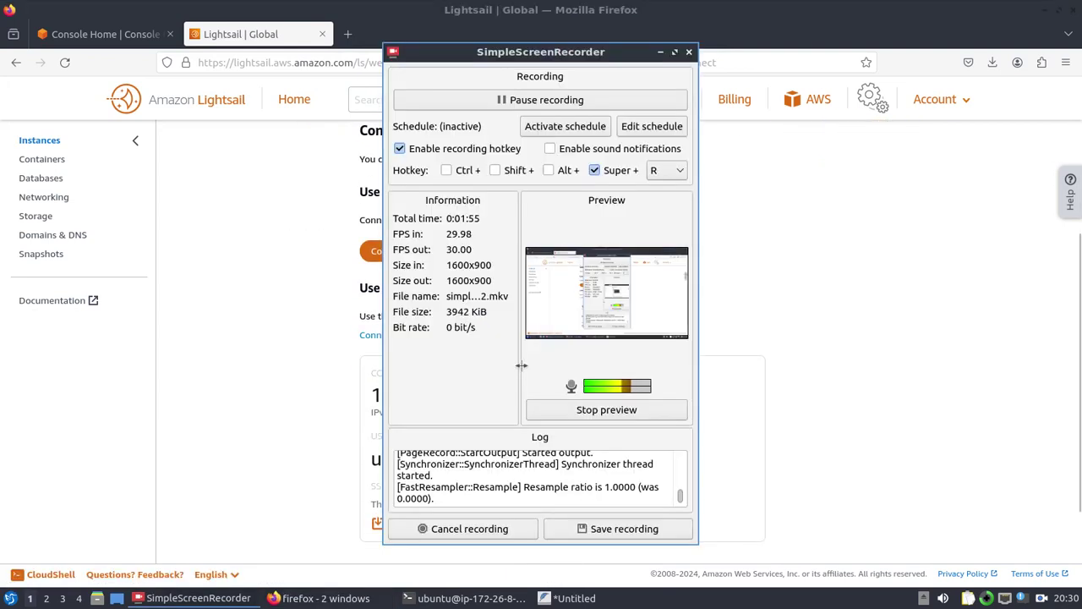
Step: Clear the terminal and type 'ssh ubuntu@', replacing the root username with ubuntu
key(alt+Tab)
key(alt+Tab)
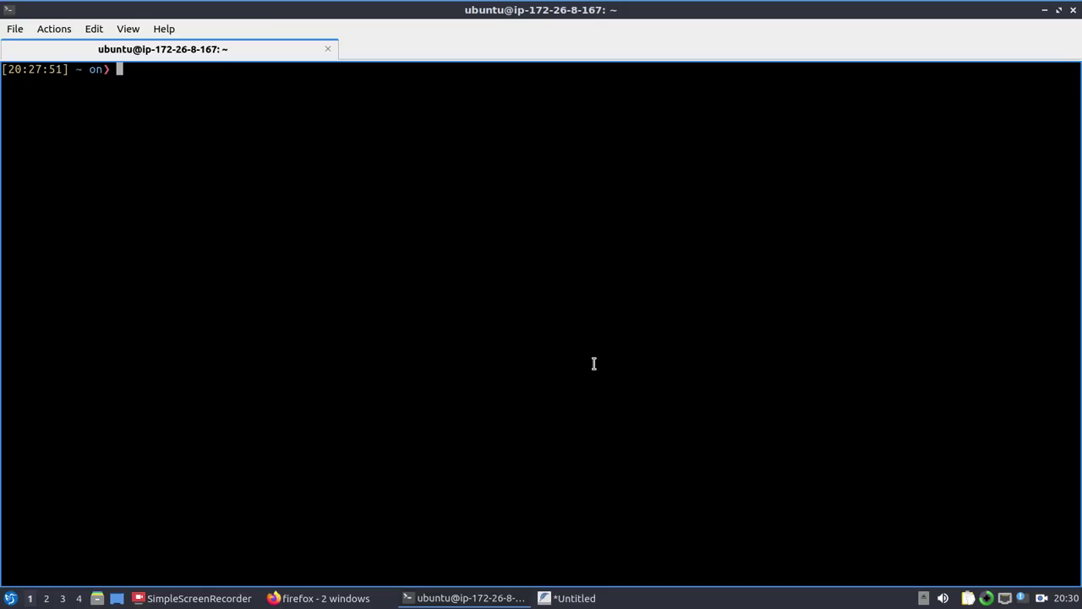
key(alt+Tab)
text(clear)
key(Return)
text(ssh root@)
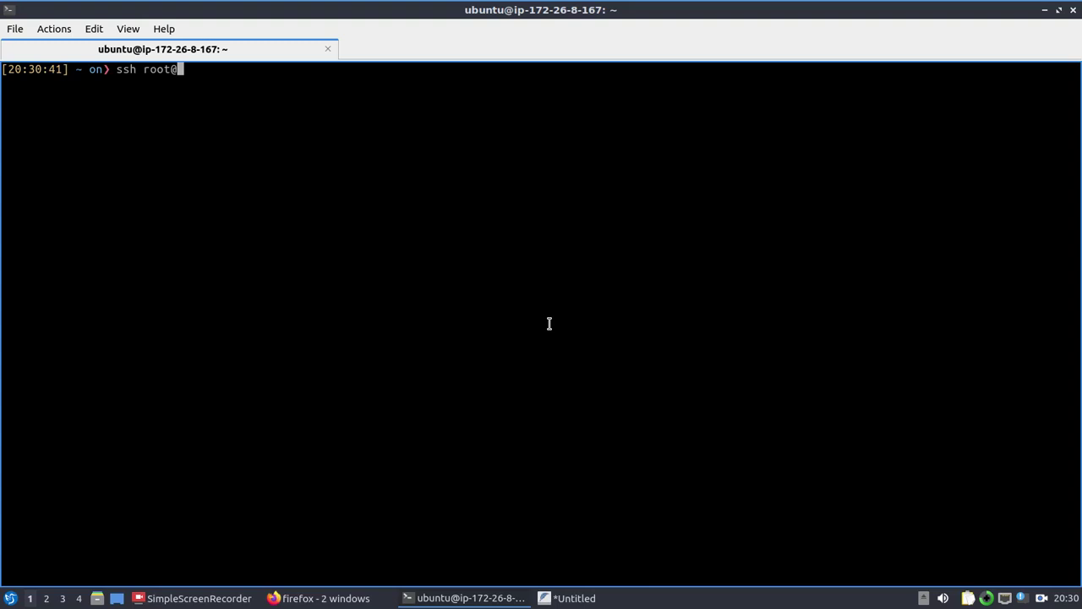
key(Left)
key(BackSpace)
key(BackSpace)
key(BackSpace)
key(BackSpace)
text(ubuntu)
Step: Copy the IP 18.143.234.210 from Lightsail and paste it after ubuntu@ in the terminal
key(alt+Tab)
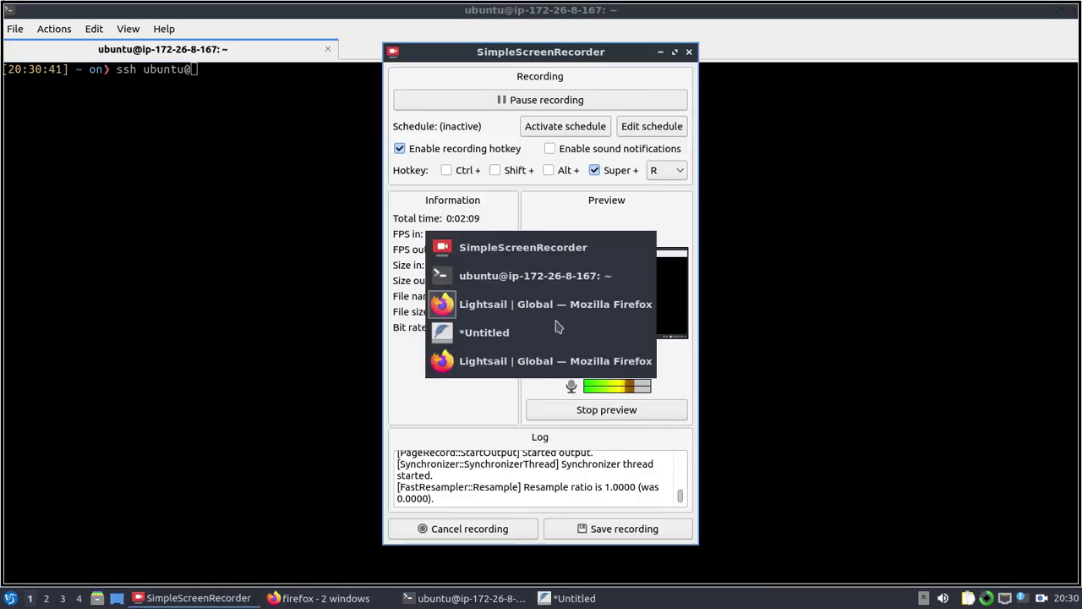
scroll(548, 354, up, 3)
scroll(515, 435, down, 1)
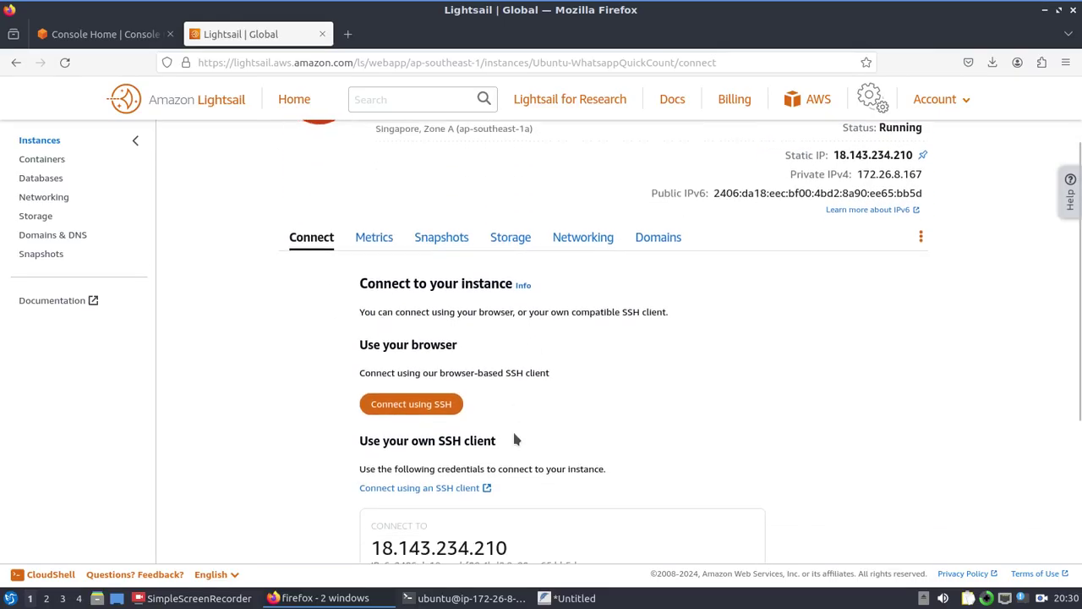
scroll(516, 439, down, 3)
drag(509, 425, 378, 425)
key(ctrl+c)
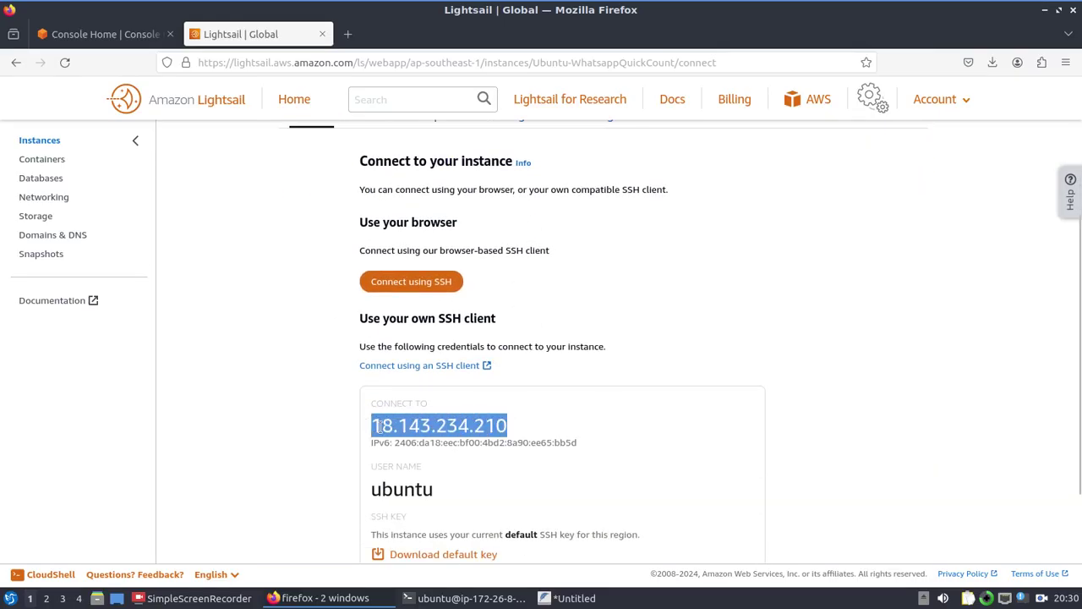
key(alt+Tab)
key(Tab)
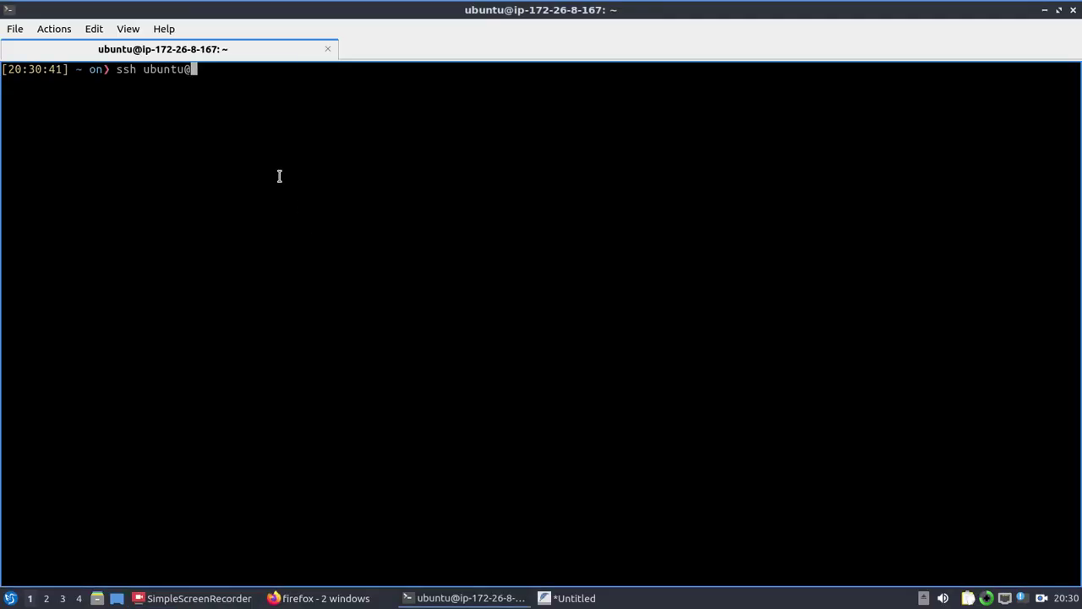
middle_click(279, 176)
Step: Run the ssh command and submit the account password to log in
key(Return)
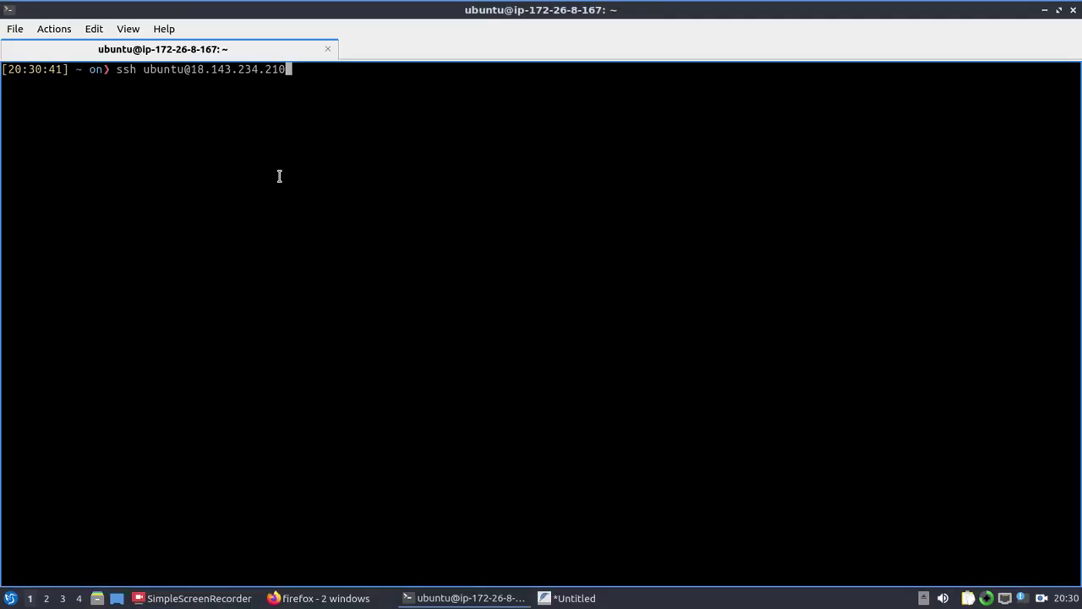
key(alt+Tab)
key(alt+Tab)
key(Return)
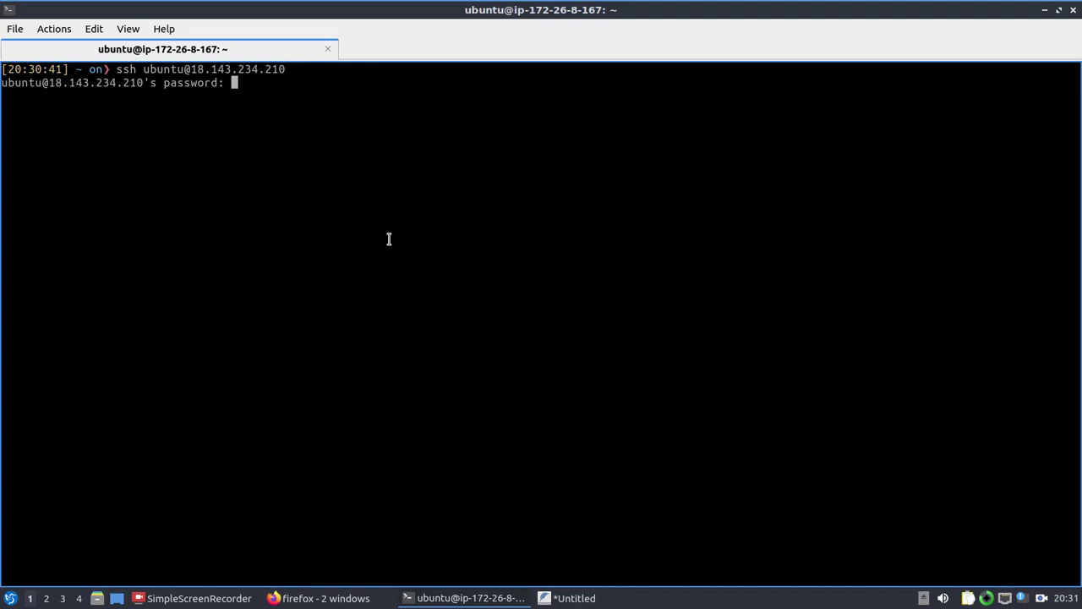
key(Return)
Step: Clear the screen, change into /etc/ssh and list its files
text(clear)
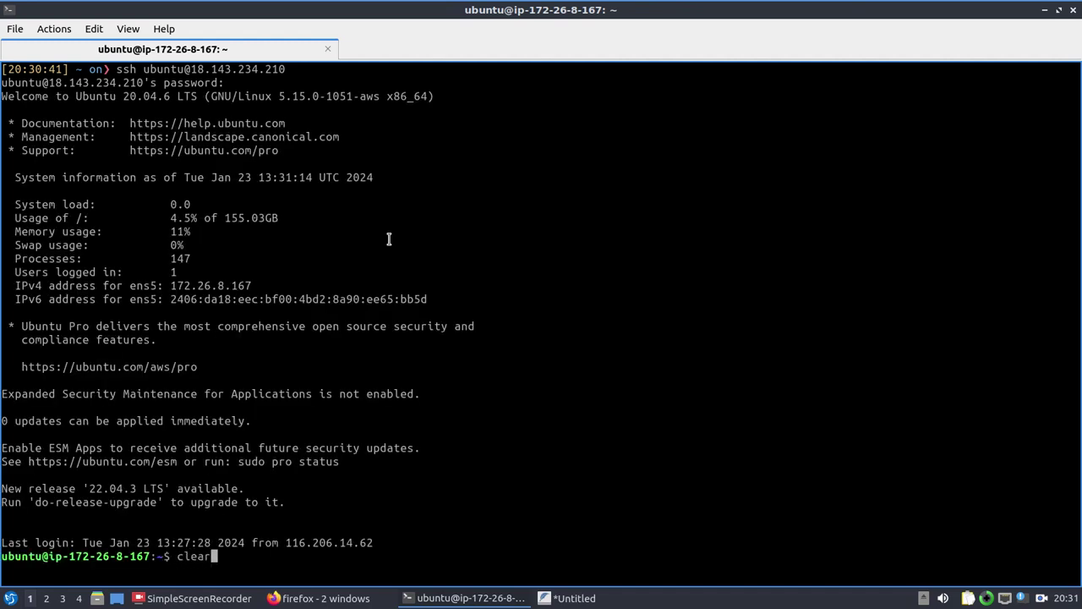
key(Return)
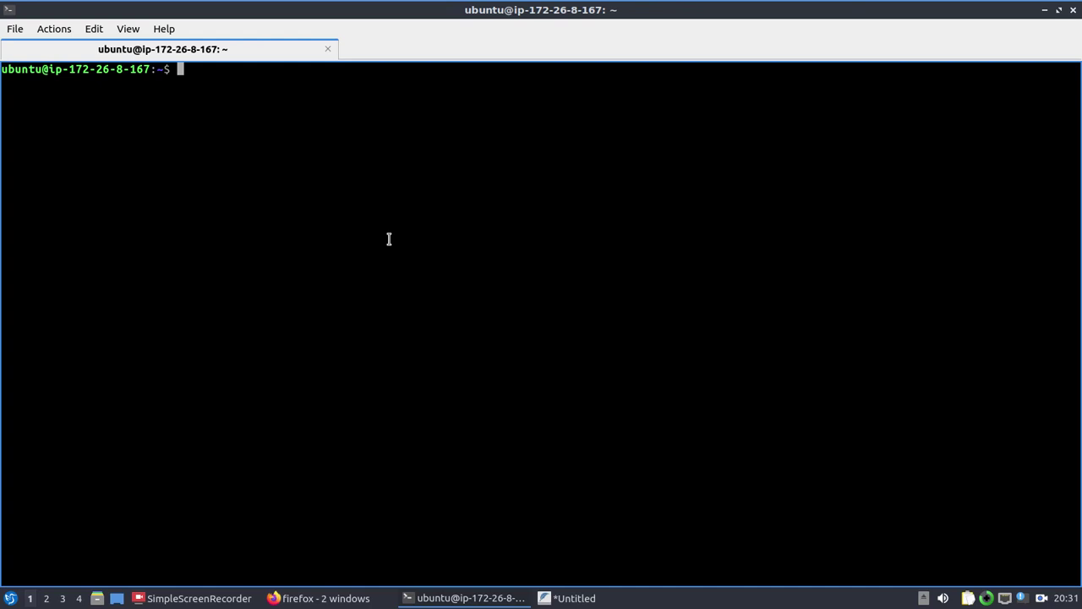
text(cd /etc)
key(Return)
text(ls)
key(Return)
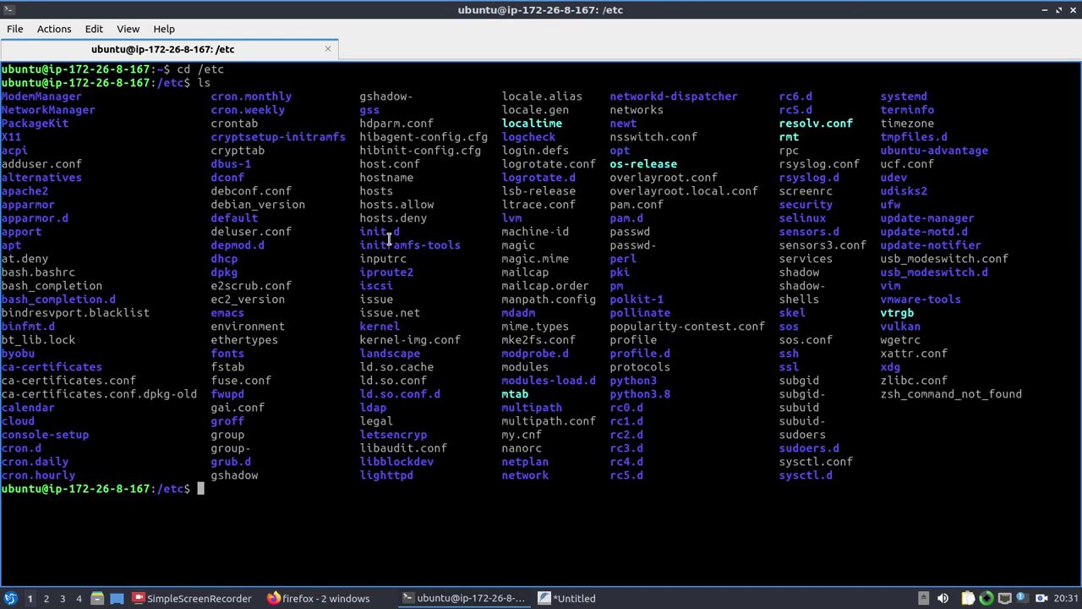
text(cd ssh)
key(Return)
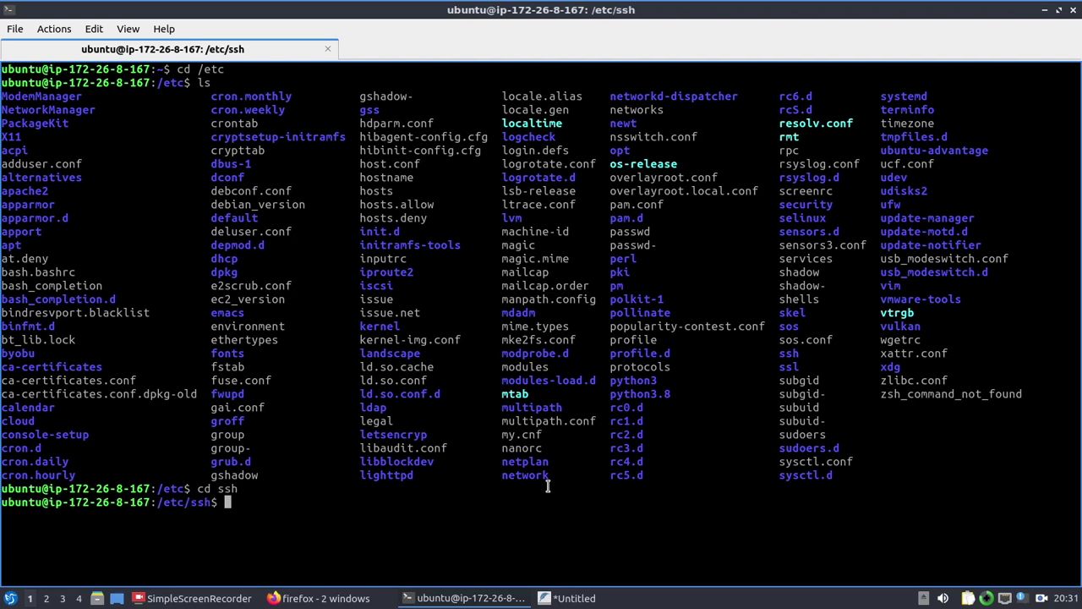
text(ls)
key(Return)
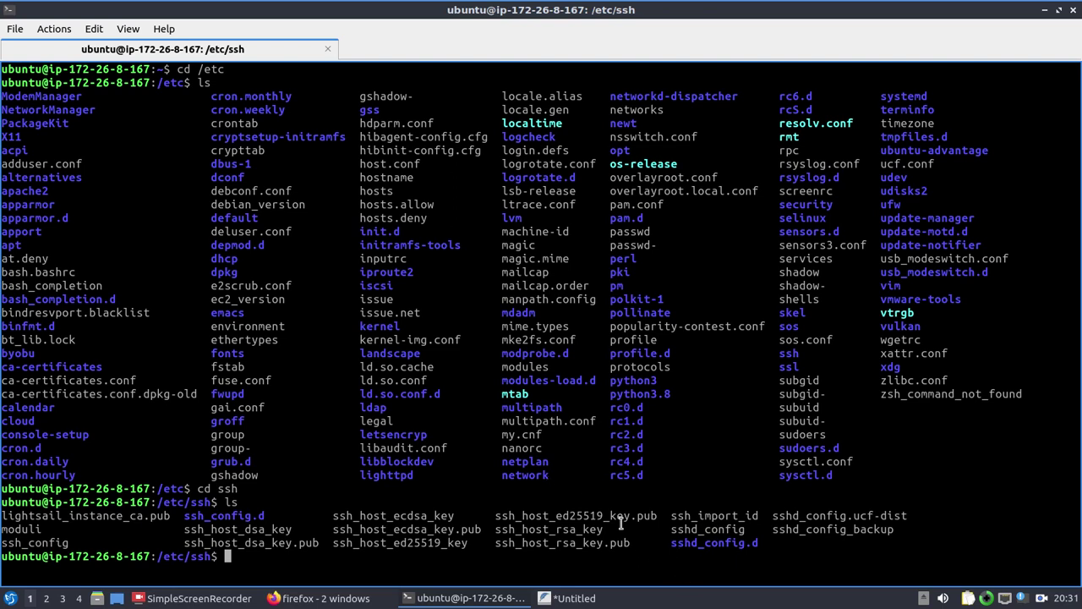
Step: Open ssh_config in nano with 'nano ssh_config'
text(na)
key(BackSpace)
text(na)
key(BackSpace)
key(BackSpace)
text(ano ssh_conf)
key(BackSpace)
key(BackSpace)
key(BackSpace)
text(onfoi)
key(BackSpace)
key(BackSpace)
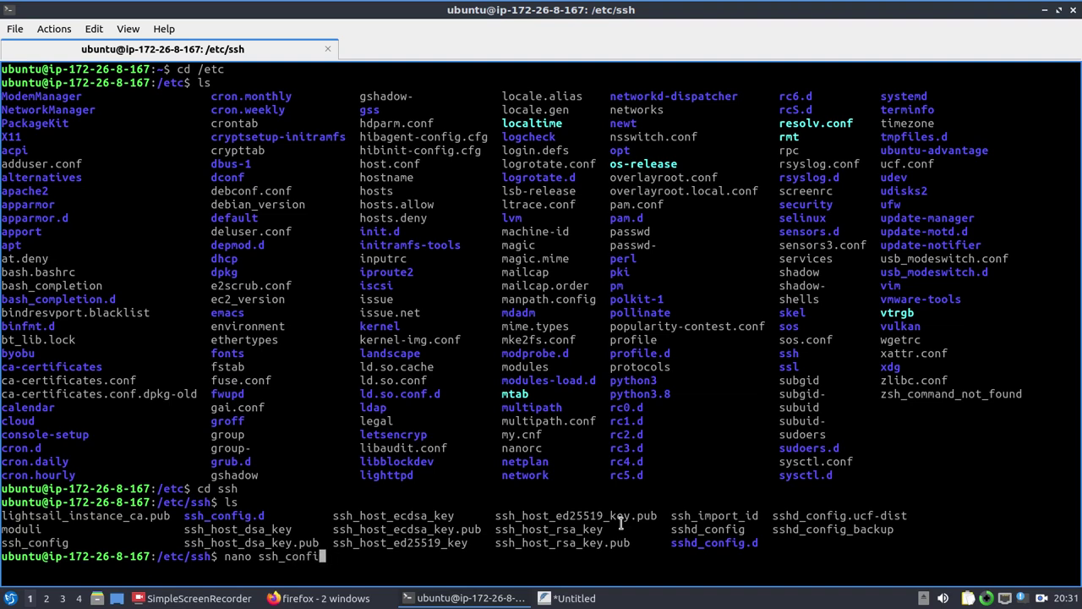
text(ig)
key(Return)
key(Down)
key(Down)
key(Down)
key(Down)
key(Down)
key(Down)
key(Down)
key(Down)
key(Down)
key(Down)
key(Down)
key(Down)
key(Down)
key(Down)
key(Down)
key(Down)
key(Down)
key(Down)
key(Down)
key(Down)
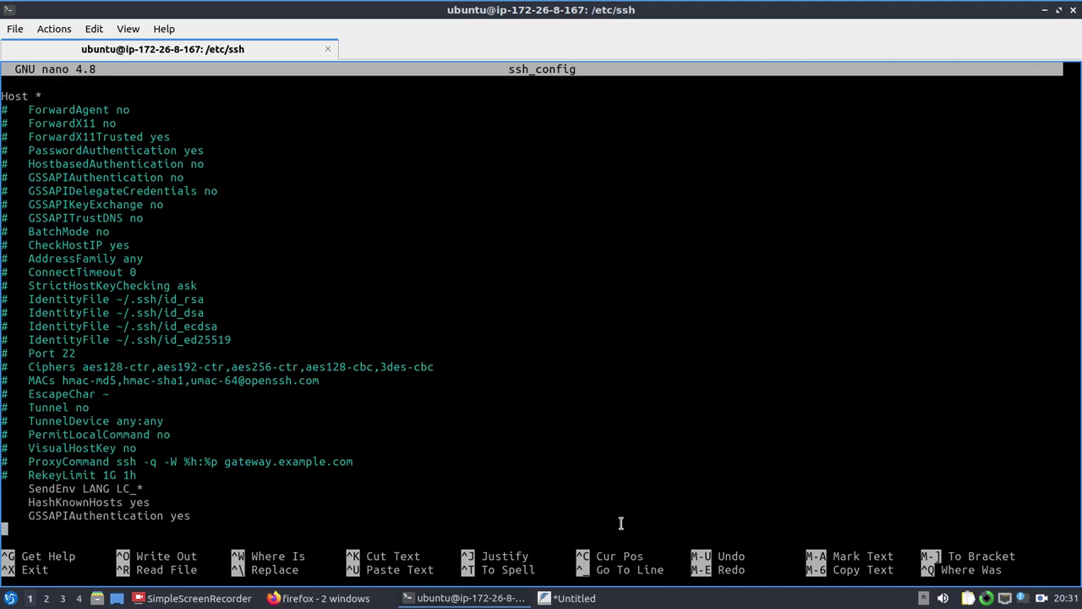
Step: Suspend nano and reopen the file as root with 'sudo nano sshd_config'
key(ctrl+z)
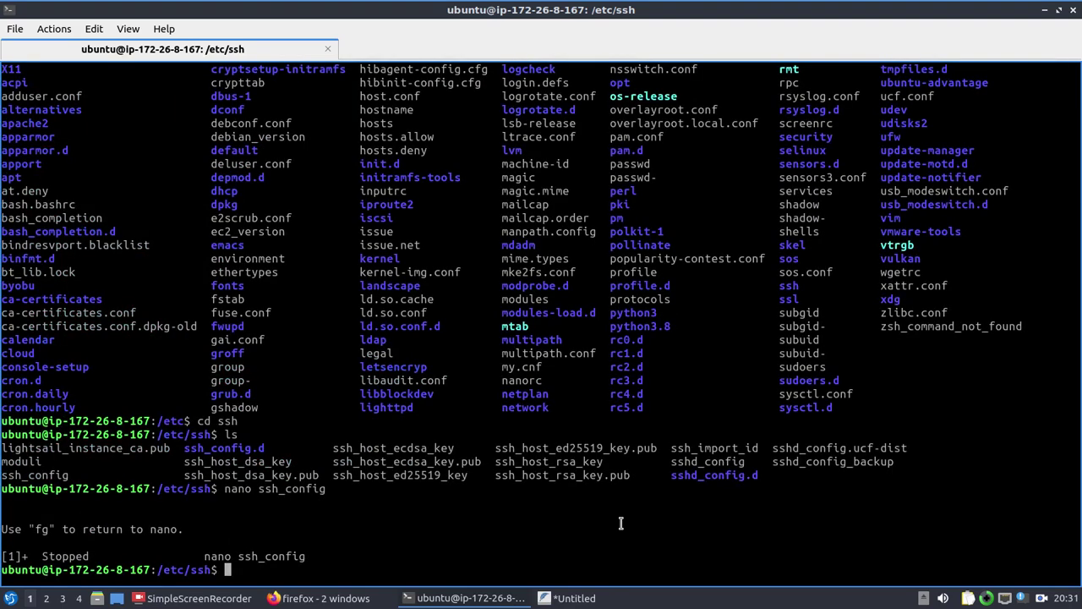
key(Up)
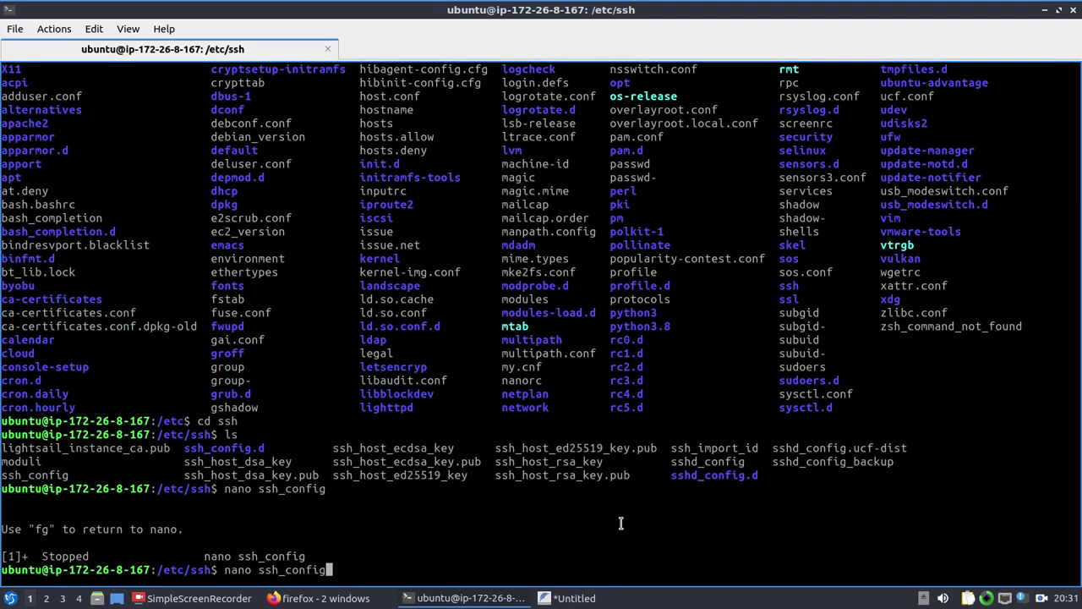
key(Left)
key(Left)
key(Left)
key(Left)
key(Left)
key(Left)
key(Left)
text(d)
key(Return)
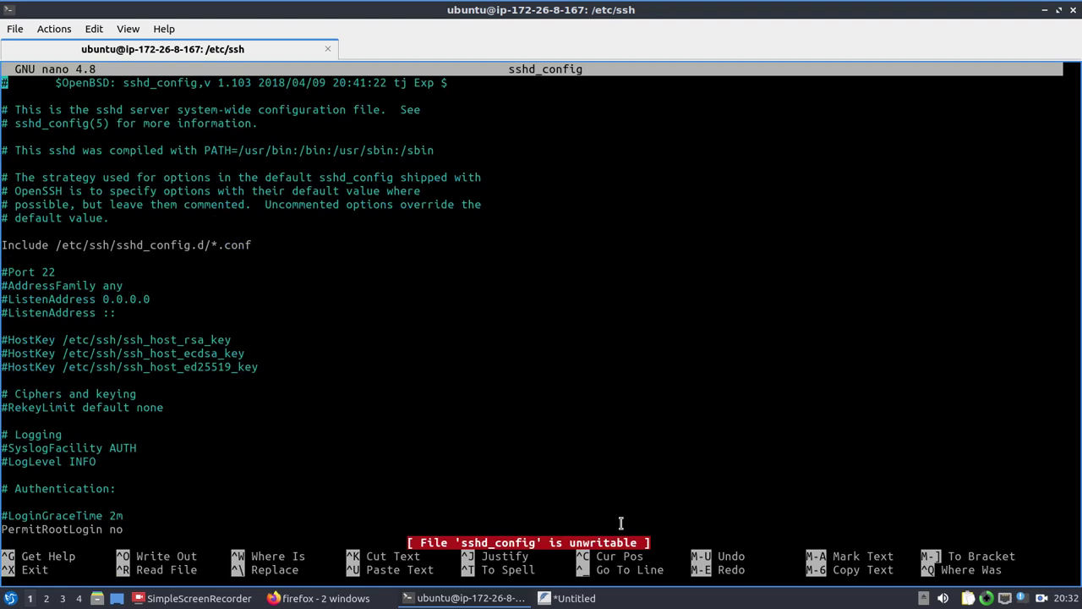
key(ctrl+z)
key(Up)
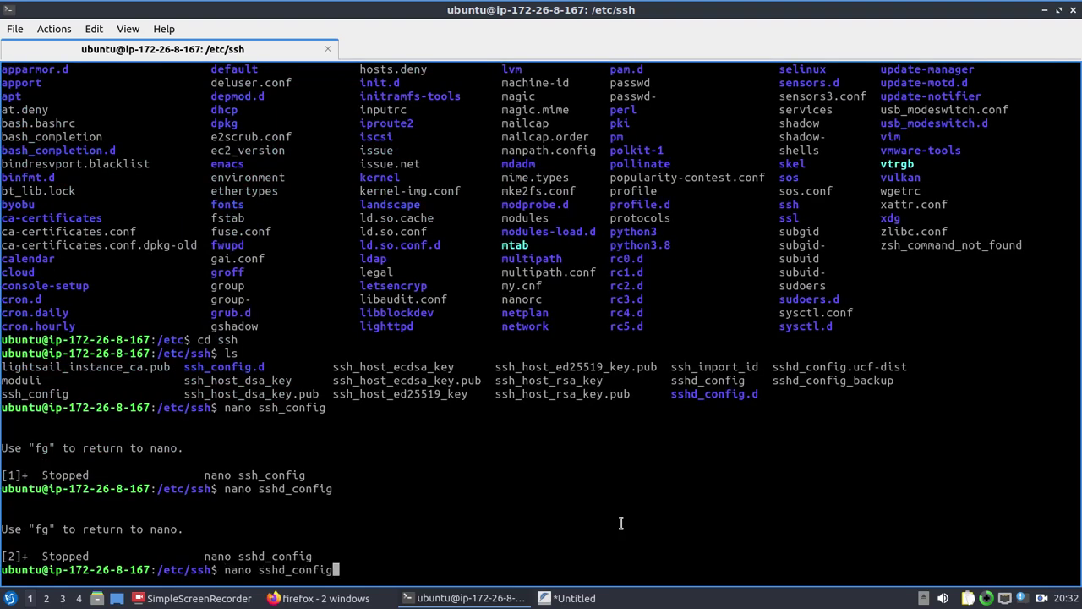
key(Home)
text(sudo)
key(Return)
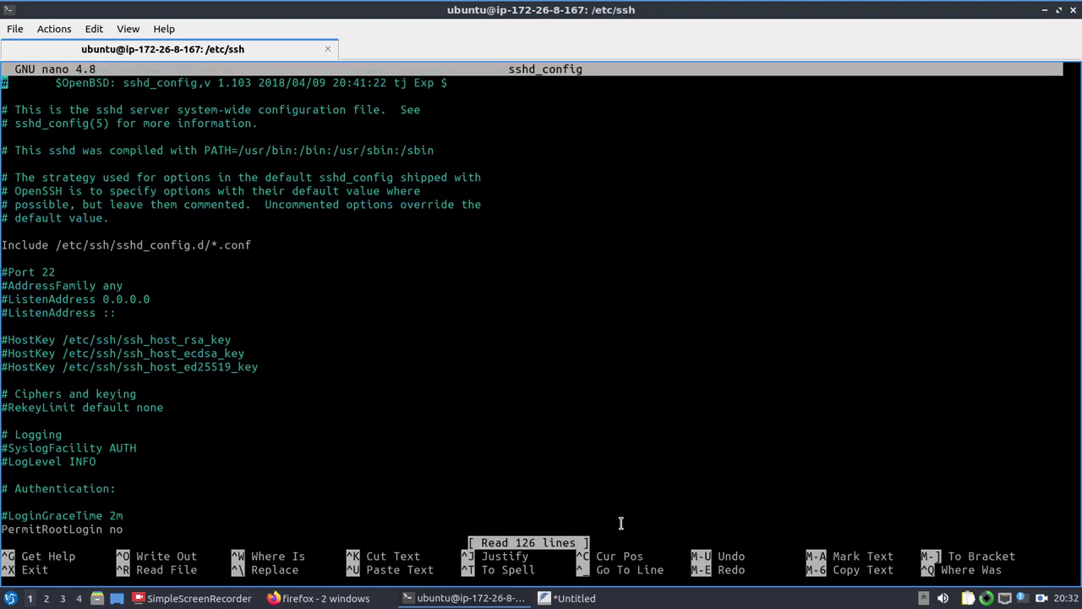
Step: Edit the PasswordAuthentication value, leaving it as yes, then switch to Firefox
key(Down)
key(Down)
key(Down)
key(Down)
key(Down)
key(Down)
key(Down)
key(Down)
key(Down)
key(Down)
key(Down)
key(Down)
key(Down)
key(Down)
key(Down)
key(Down)
key(Down)
key(Down)
key(Down)
key(Down)
key(Down)
key(Down)
key(Down)
key(Down)
key(Down)
key(Down)
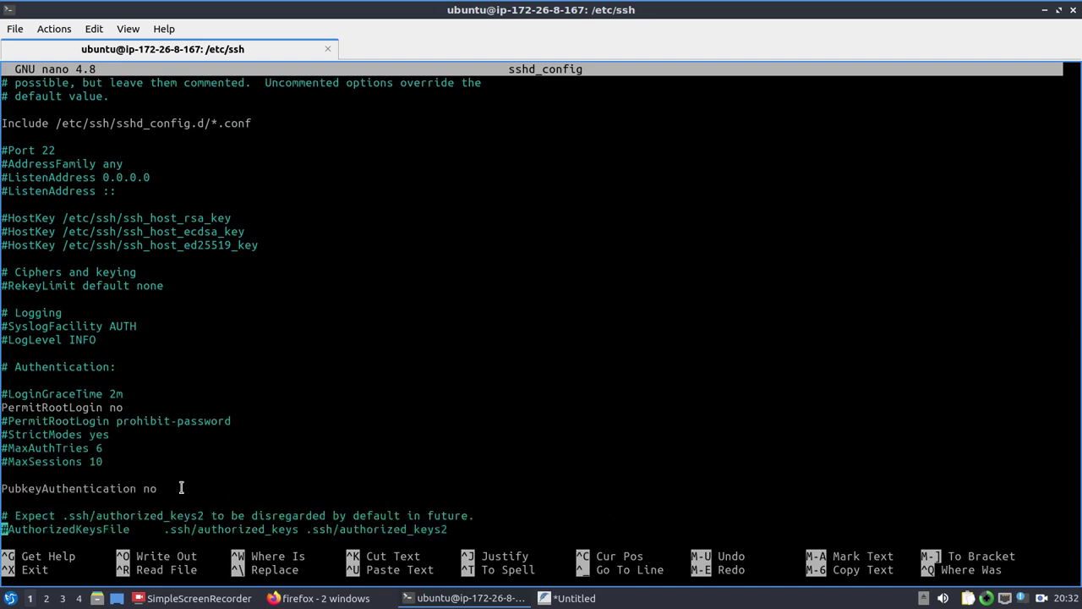
key(Down)
key(Down)
key(Down)
key(Down)
key(Down)
key(Down)
key(Down)
key(Down)
key(Down)
key(Down)
key(Down)
key(Down)
key(Down)
key(Down)
key(Down)
key(Down)
key(Down)
key(Down)
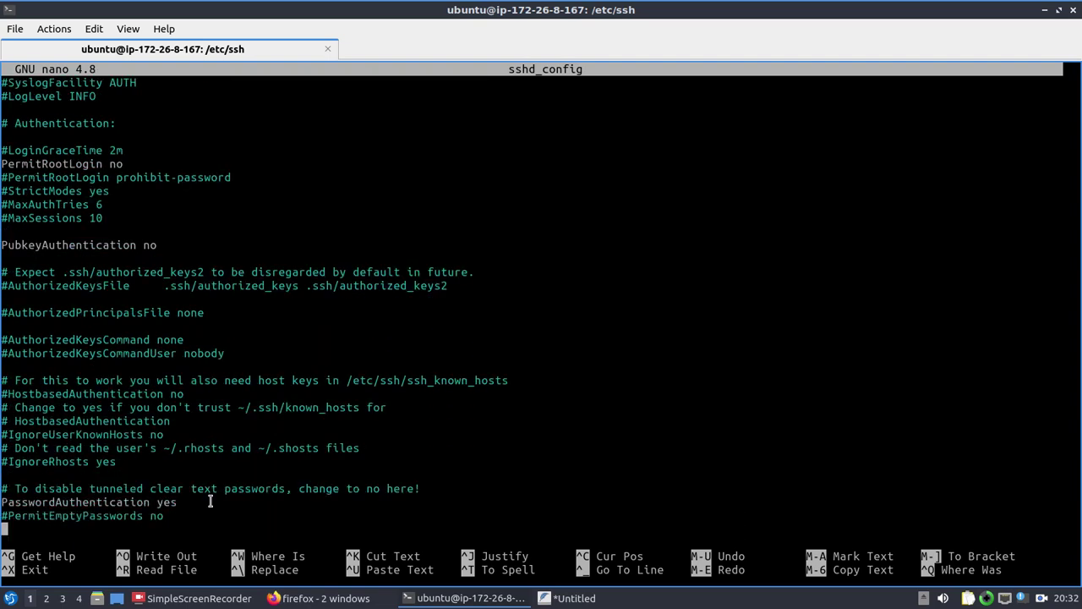
key(Up)
key(Up)
key(Right)
key(Right)
key(Right)
key(Right)
key(Right)
key(Right)
key(Right)
key(Right)
key(Right)
key(Right)
key(Right)
key(Right)
key(Right)
key(Right)
key(Right)
key(Right)
key(Right)
key(Right)
key(Right)
key(Right)
key(Right)
key(BackSpace)
key(BackSpace)
key(BackSpace)
text(n)
key(BackSpace)
text(yes)
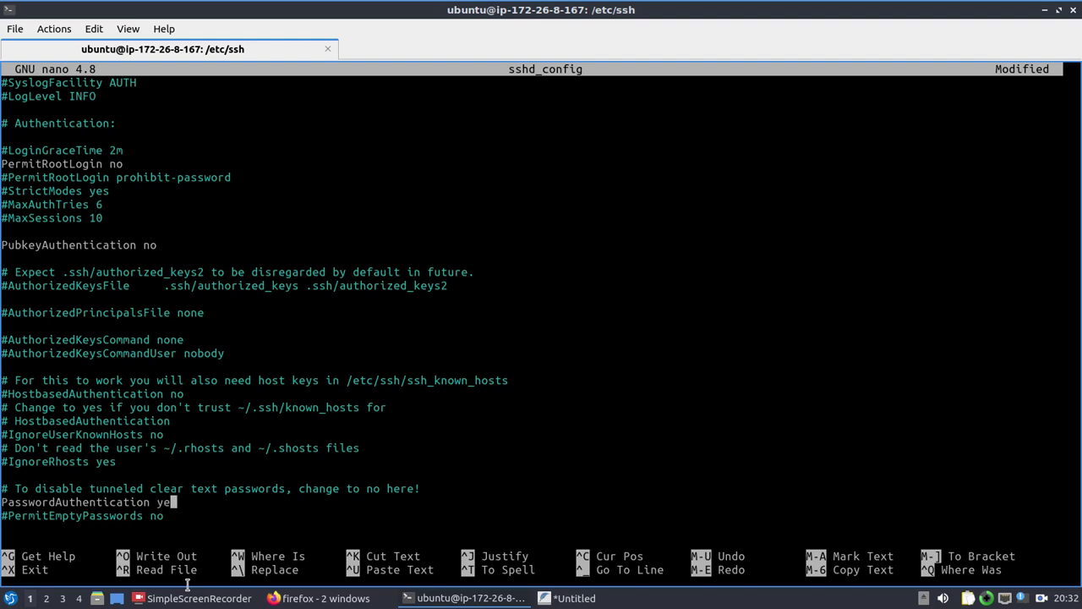
key(Up)
key(Up)
key(Up)
key(Up)
key(Up)
key(Up)
key(Up)
key(Up)
key(Up)
key(Up)
key(Up)
key(Up)
key(Up)
key(Up)
key(Up)
key(Up)
key(Up)
key(Up)
key(Up)
key(alt+Tab)
key(alt+Tab)
key(alt+Tab)
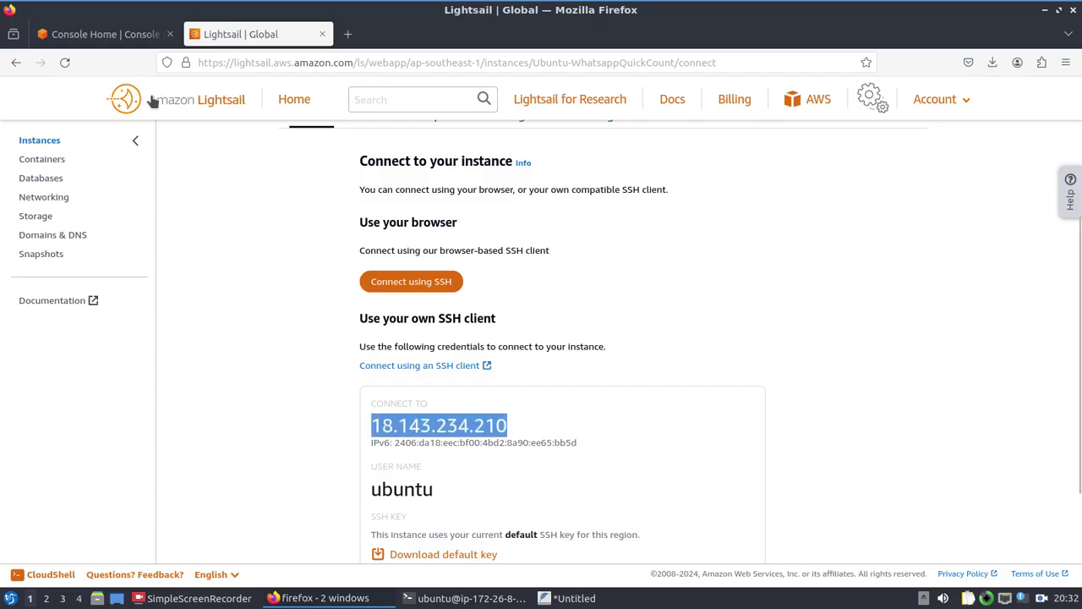
Step: Check Console Home, review the SSH credentials on the Lightsail Connect tab, then return to the terminal
click(128, 38)
click(211, 34)
click(336, 306)
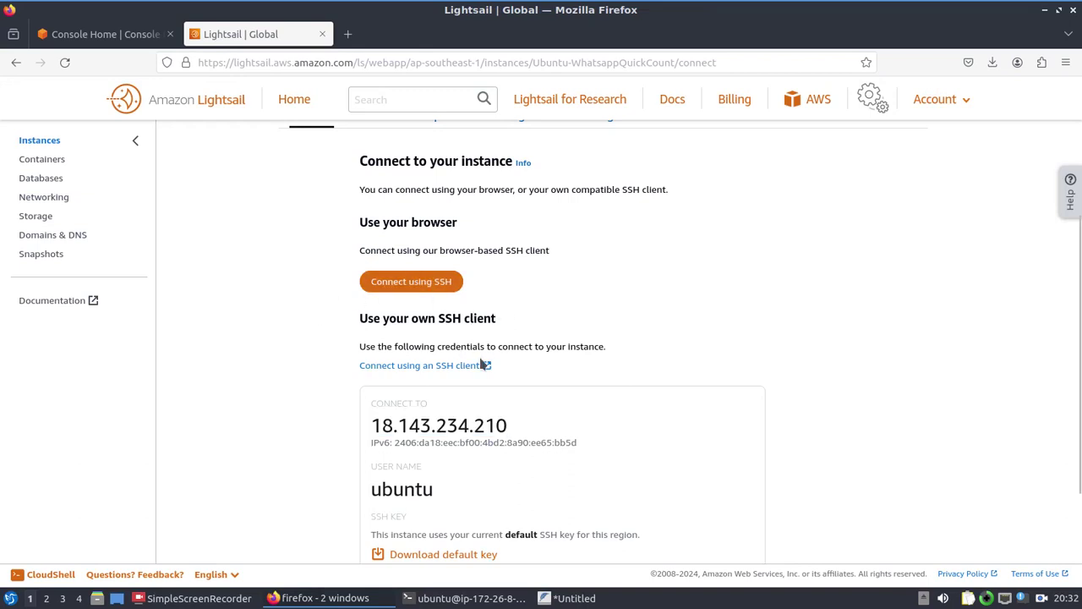
scroll(519, 494, down, 3)
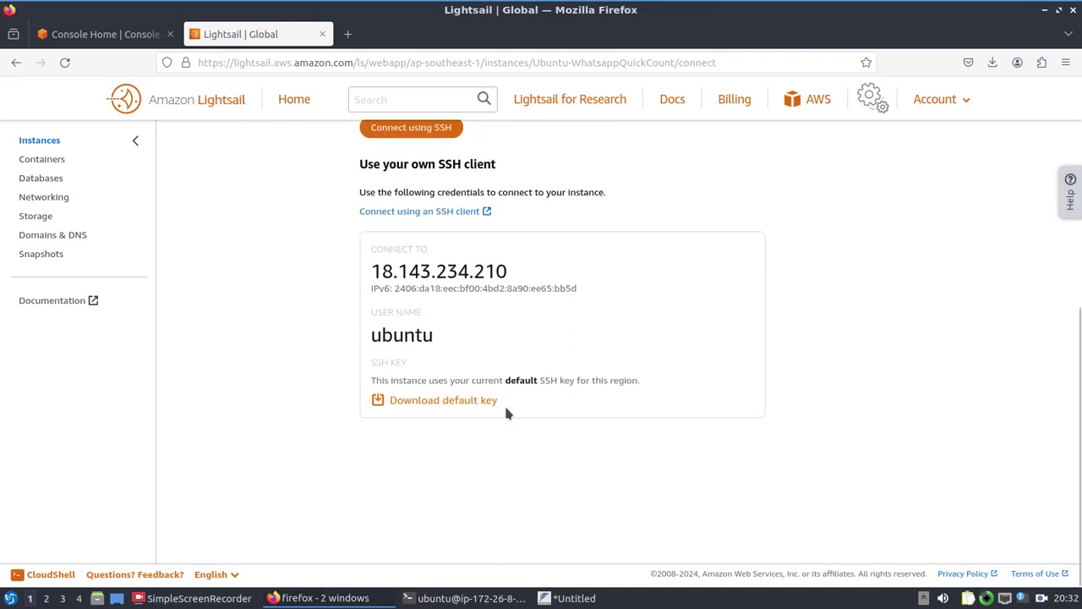
click(199, 597)
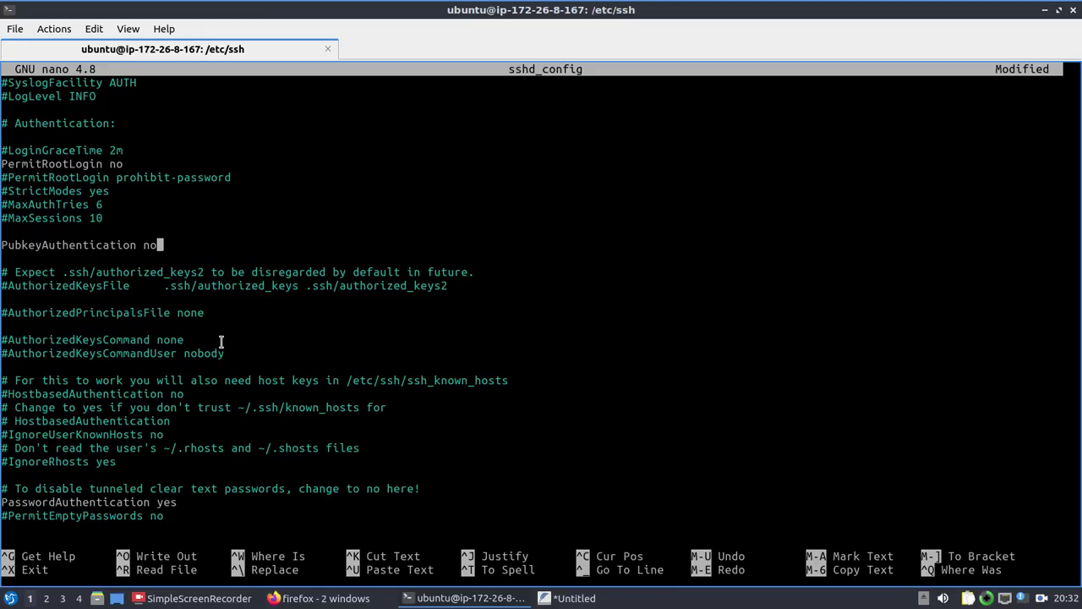
Step: Change PubkeyAuthentication from no to yes and save sshd_config while exiting nano
key(BackSpace)
key(BackSpace)
text(yes)
key(Up)
key(Up)
key(Up)
key(Up)
key(Up)
drag(43, 163, 90, 160)
click(135, 163)
key(Up)
key(Up)
key(Up)
key(Up)
key(Up)
key(Up)
key(Up)
key(Up)
key(Up)
key(Up)
key(Up)
key(Up)
key(Up)
key(Up)
key(Up)
key(Up)
key(Up)
key(Up)
key(Up)
key(Down)
key(Down)
key(Down)
key(Down)
key(Down)
key(Down)
key(Down)
key(Down)
key(Down)
key(Down)
key(Down)
key(Down)
key(Down)
key(Down)
key(Down)
key(Down)
key(Down)
key(Down)
key(Down)
key(Down)
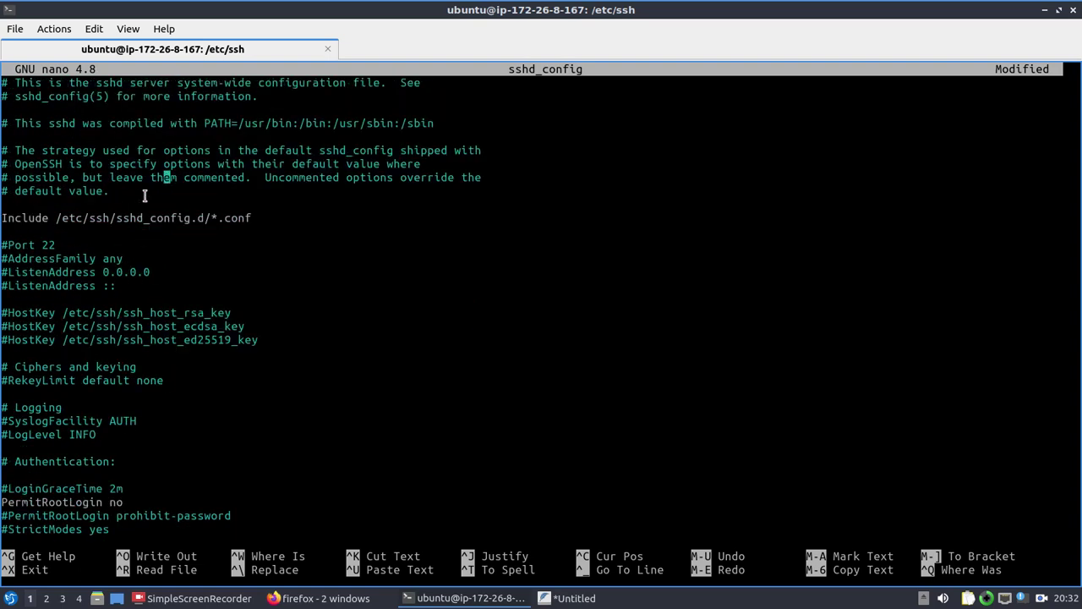
key(Down)
key(Down)
key(Down)
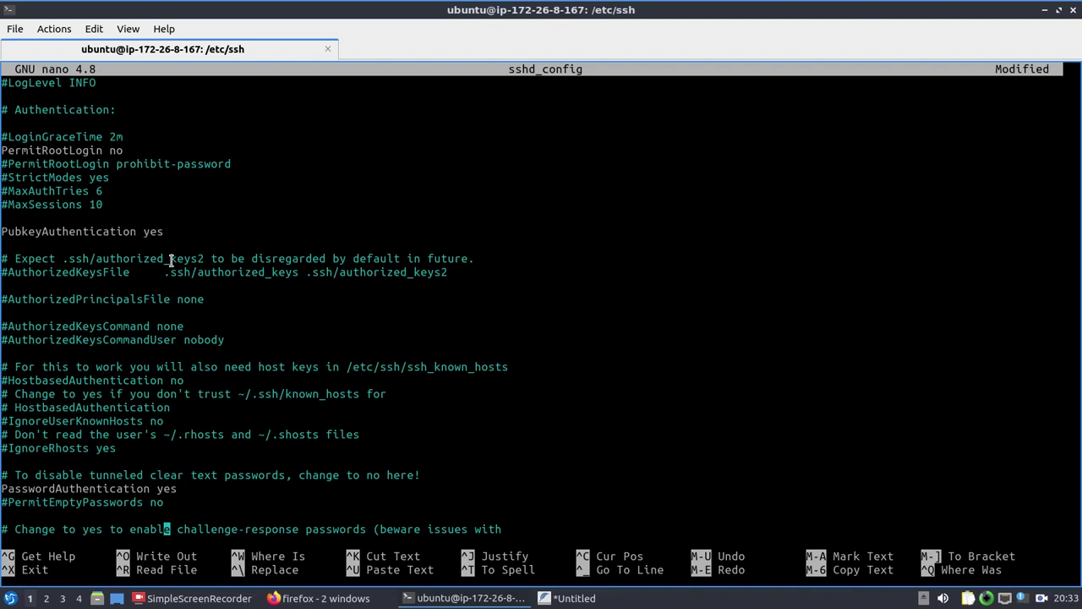
key(ctrl+x)
key(y)
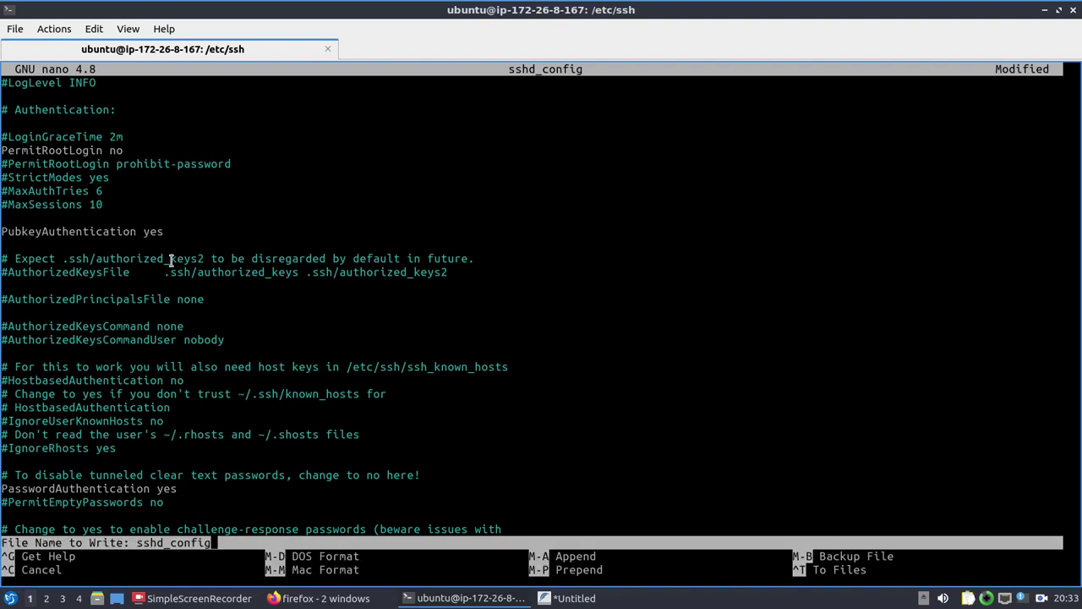
key(Return)
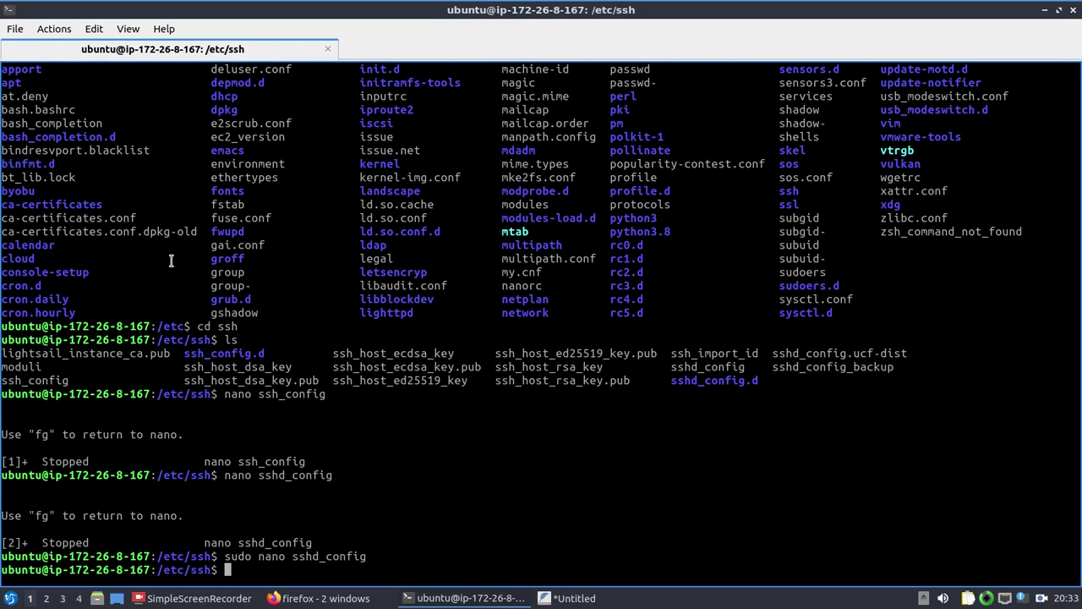
Step: Restart SSH with 'sudo service ssh restart' and clear the terminal
text(suop)
key(BackSpace)
key(BackSpace)
text(do service res)
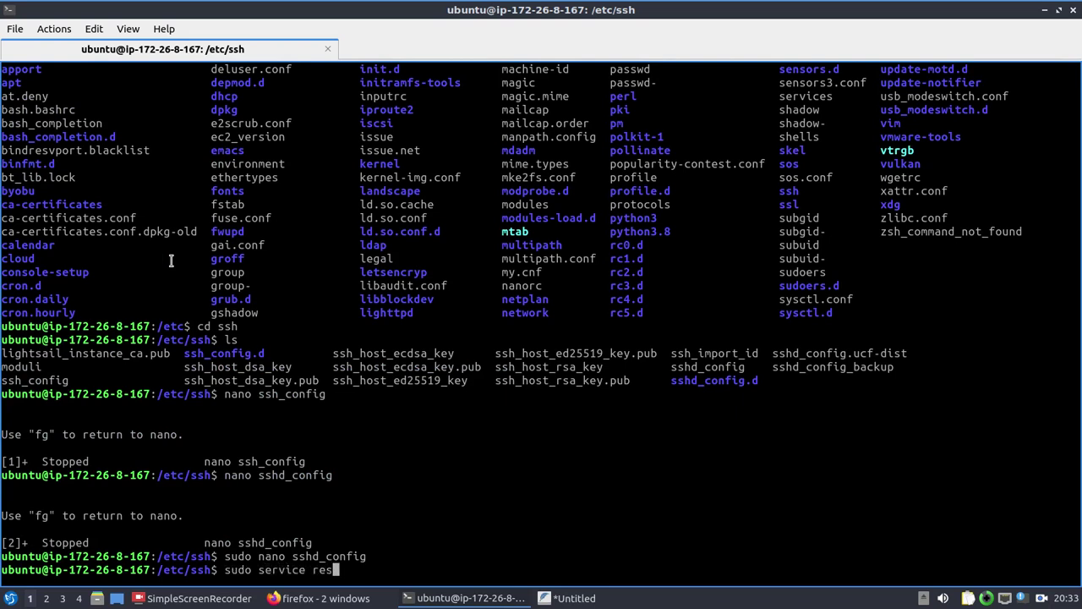
key(BackSpace)
key(BackSpace)
text(ssh restart)
key(Return)
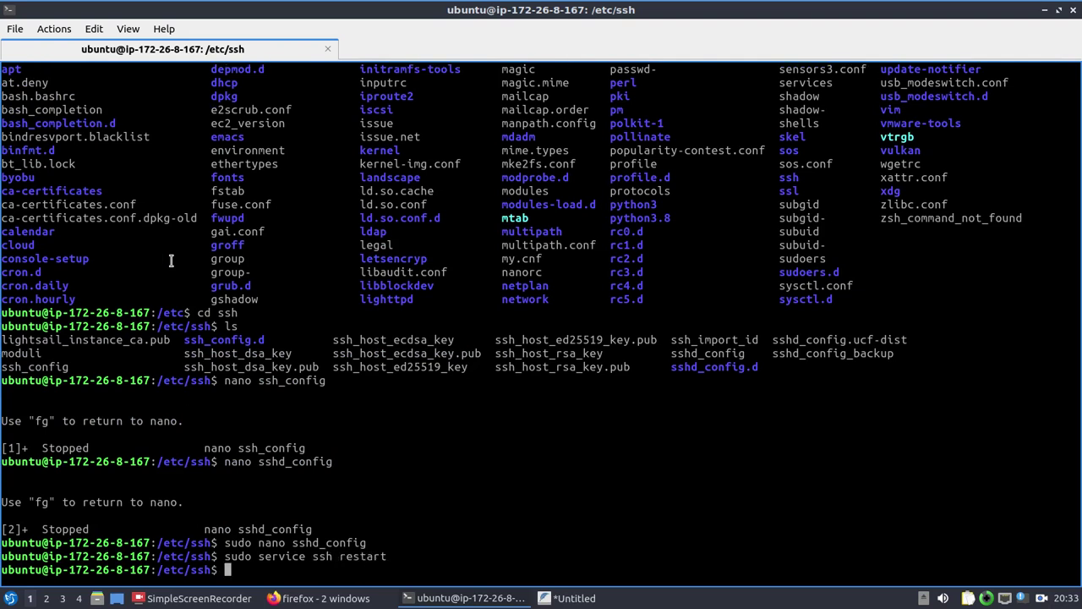
text(clear)
key(Return)
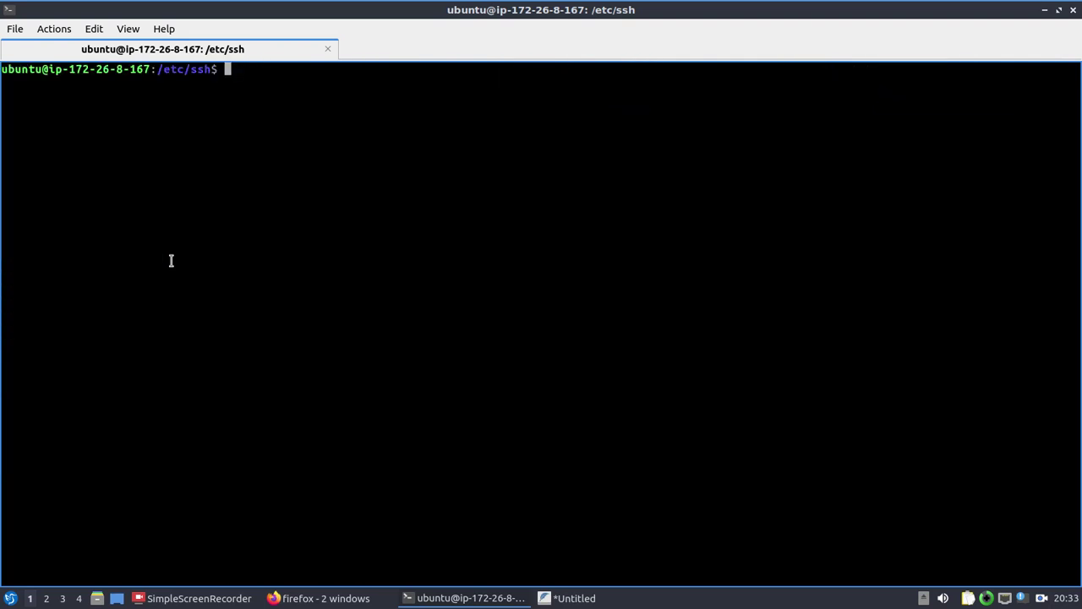
key(alt+Tab)
key(alt+Tab)
key(alt+Tab)
key(alt+Tab)
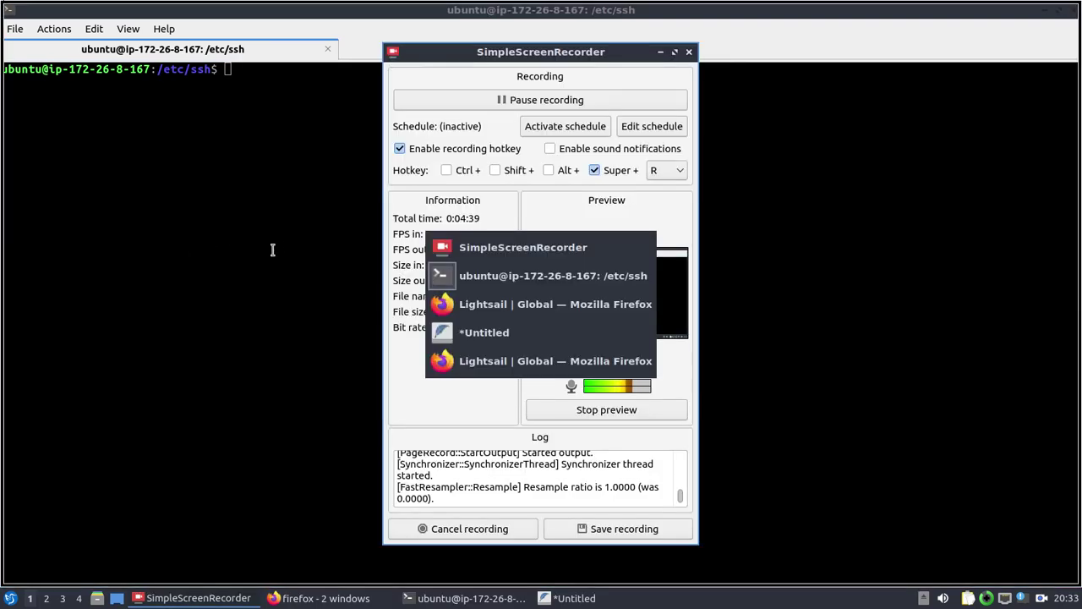
Step: Open the browser SSH session to Ubuntu-WhatsappQuickCount, which now logs in successfully, then return to QTerminal
scroll(382, 264, up, 3)
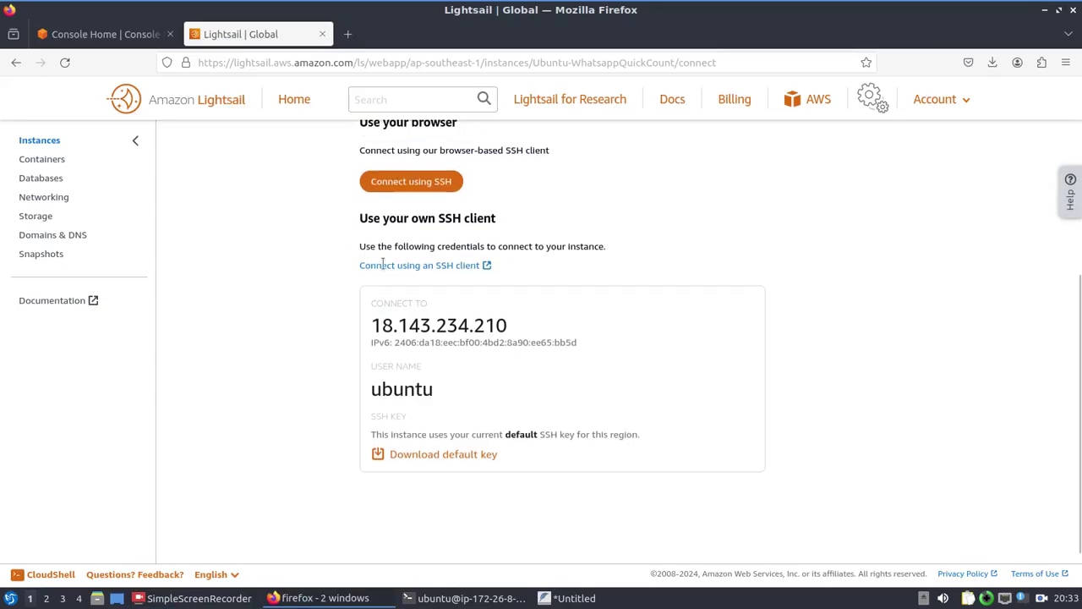
click(396, 287)
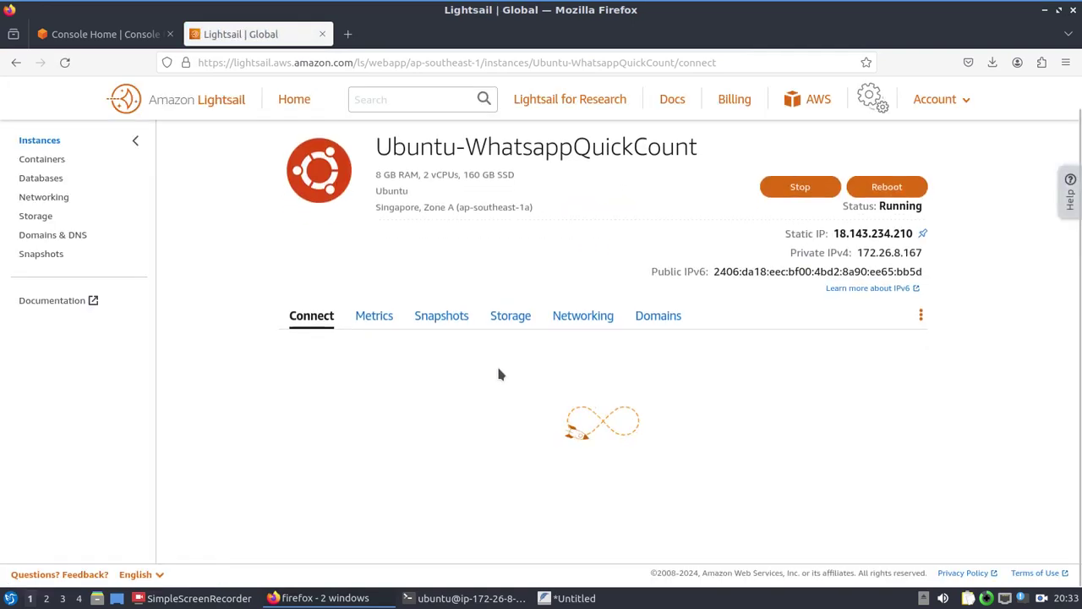
scroll(499, 370, down, 3)
click(429, 331)
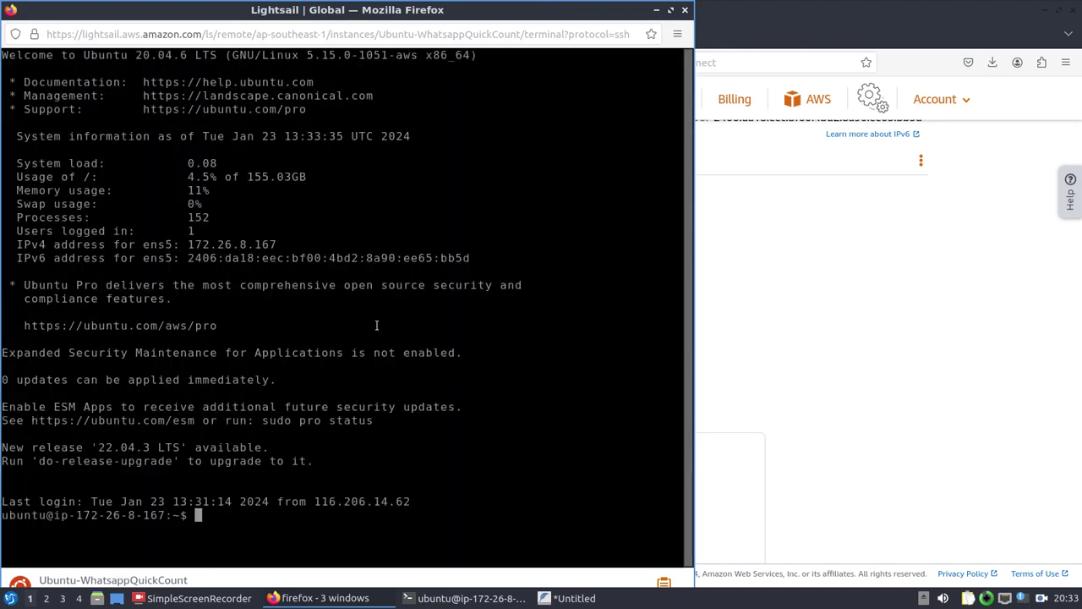
key(alt+Tab)
key(alt+Tab)
key(alt+Tab)
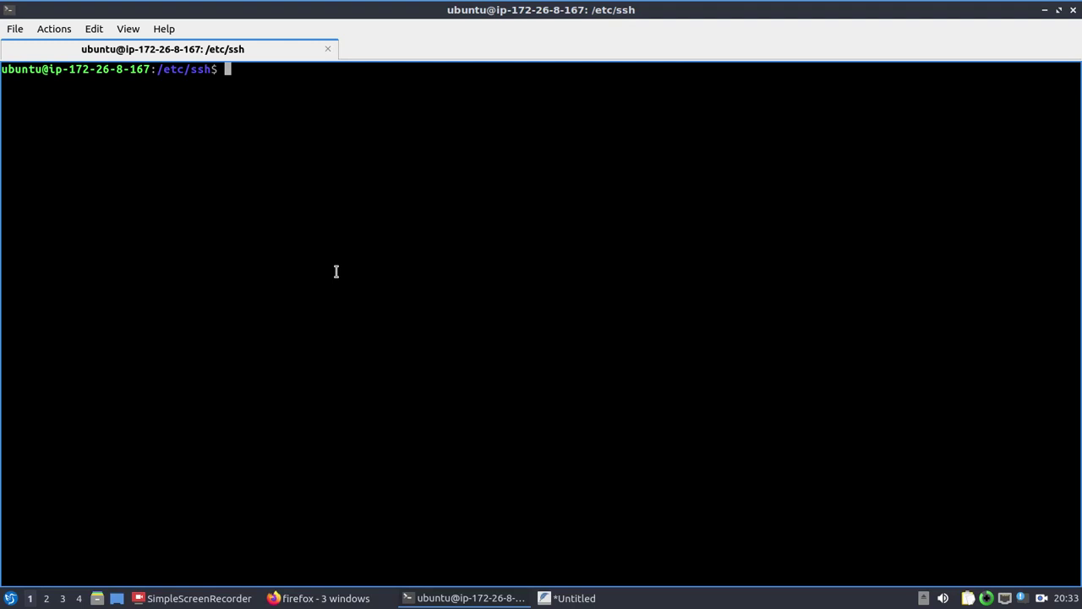
Step: Reopen sshd_config as root, check the PermitRootLogin no line, and exit without changes
key(Up)
key(Up)
key(Up)
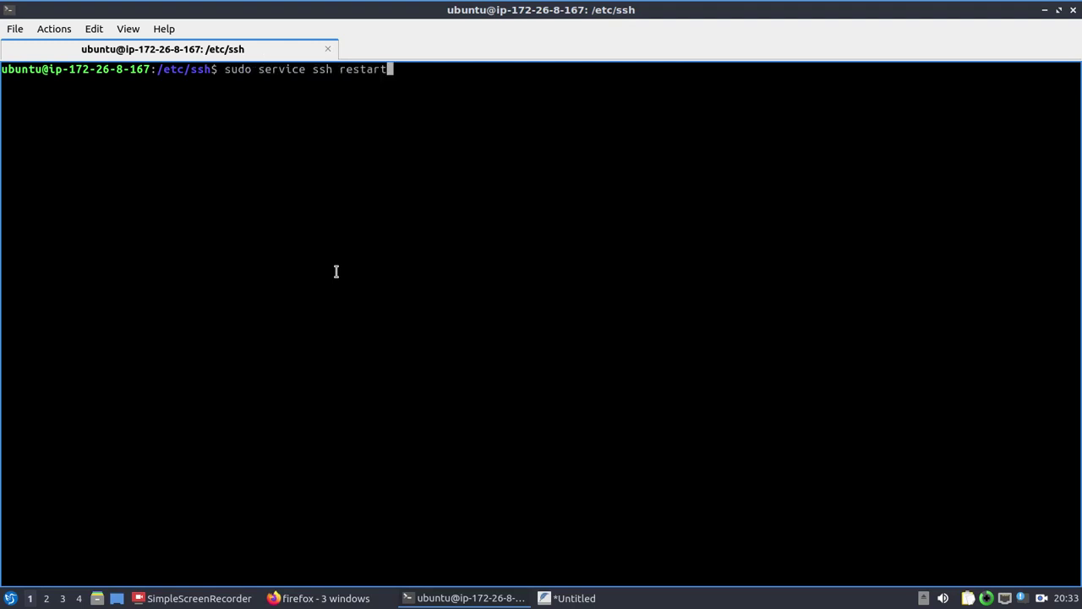
key(Return)
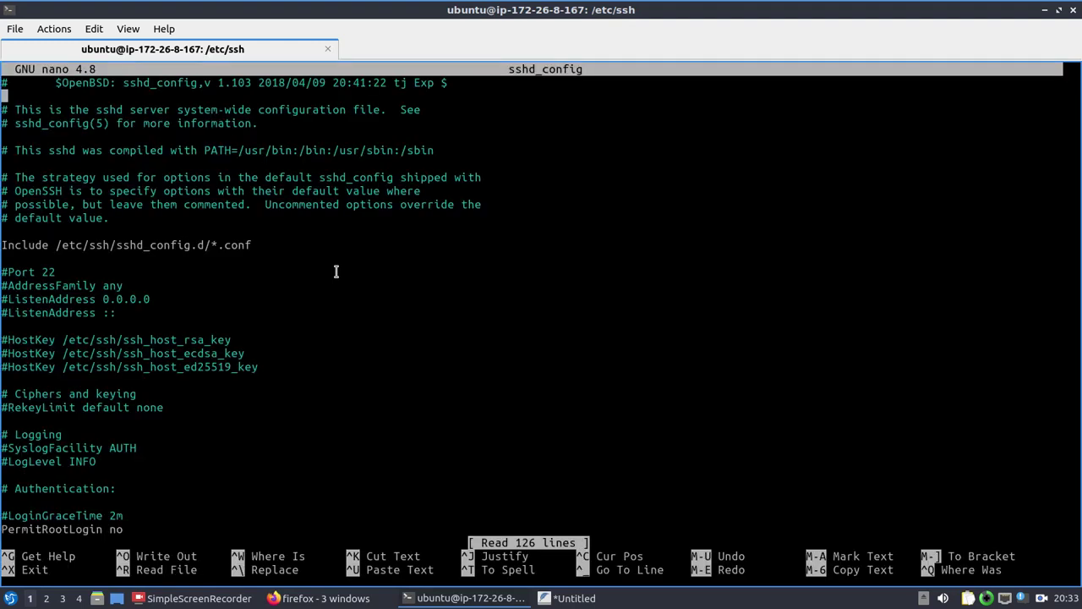
key(Down)
key(Down)
key(Down)
key(Down)
key(Down)
key(Down)
key(Down)
key(Down)
key(Down)
key(Down)
key(Down)
key(Down)
key(Down)
key(Down)
key(Down)
key(Up)
key(Up)
key(Up)
key(Up)
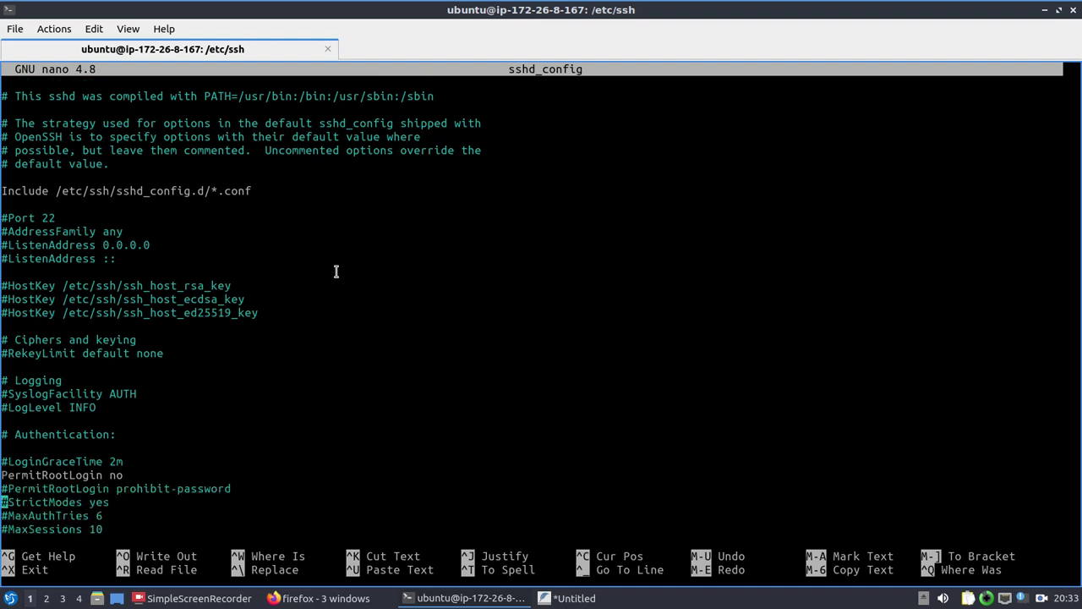
key(ctrl+x)
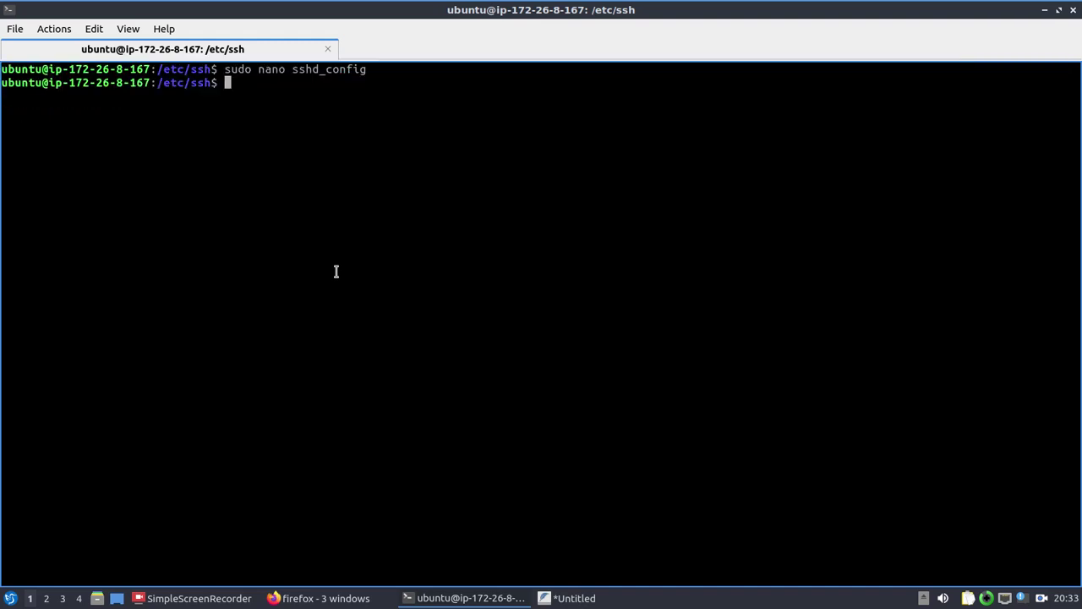
Step: Reopen sshd_config to look over the authentication settings, then quit without saving
key(Up)
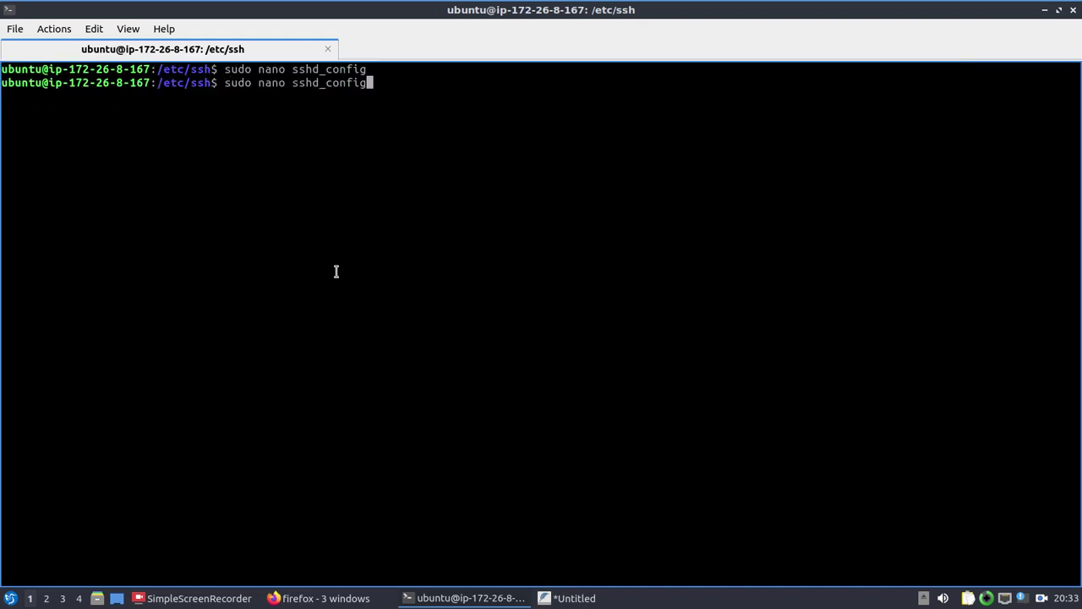
key(Return)
key(Down)
key(Down)
key(Down)
key(Down)
key(Down)
key(Down)
key(Down)
key(Down)
key(Down)
key(Down)
key(Down)
key(Down)
key(Down)
key(Down)
key(Down)
key(Down)
key(Down)
key(Down)
key(Down)
key(Down)
key(Down)
key(Down)
key(Down)
key(Down)
key(Down)
key(Down)
key(Down)
key(Down)
key(Down)
key(Down)
key(Down)
key(Down)
key(Down)
key(Down)
key(Down)
key(Down)
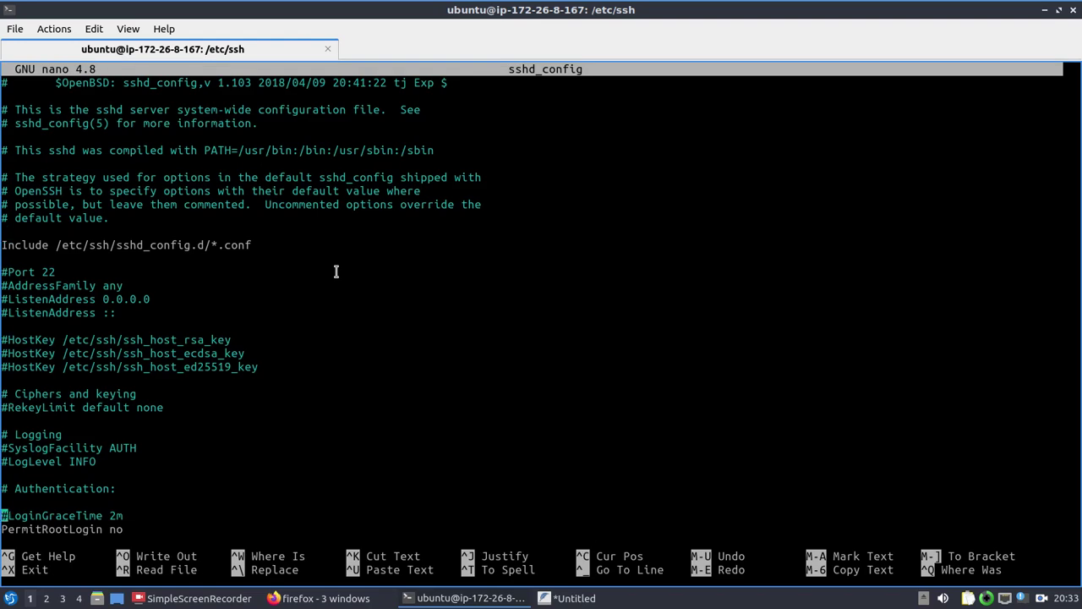
key(Down)
key(Down)
key(Down)
key(Down)
key(Down)
key(Down)
key(Down)
key(Down)
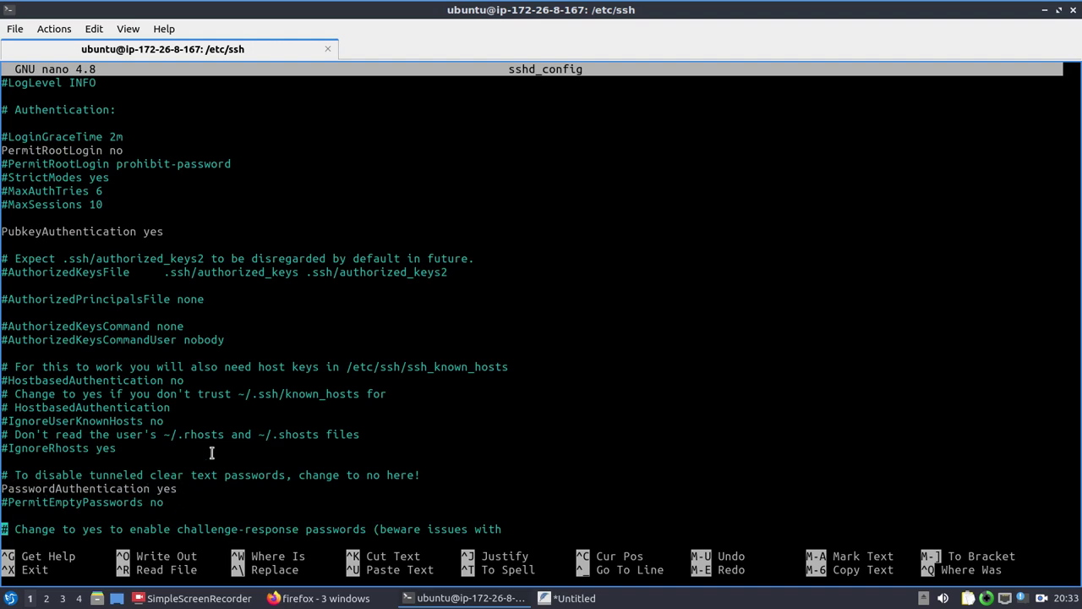
key(Up)
key(Up)
key(Up)
key(Up)
key(Up)
key(Up)
key(Up)
key(Up)
key(Up)
key(Up)
key(Up)
key(Up)
key(Up)
key(Up)
key(Up)
key(Up)
key(Up)
key(Up)
key(Up)
key(Up)
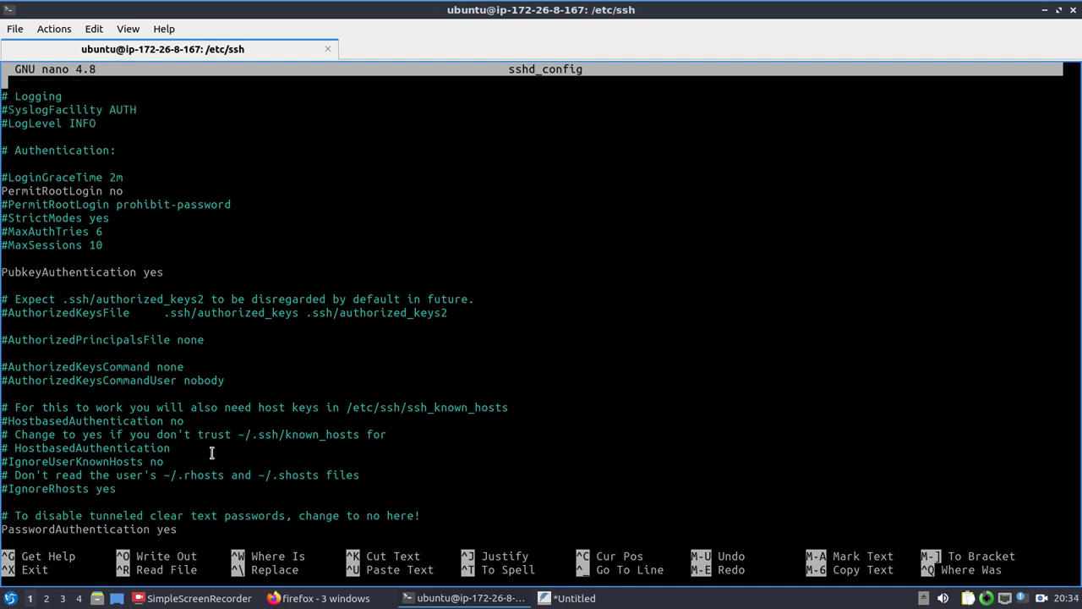
key(Up)
key(Up)
key(Up)
key(Up)
key(Down)
key(Down)
key(Down)
key(Down)
key(Down)
key(ctrl+x)
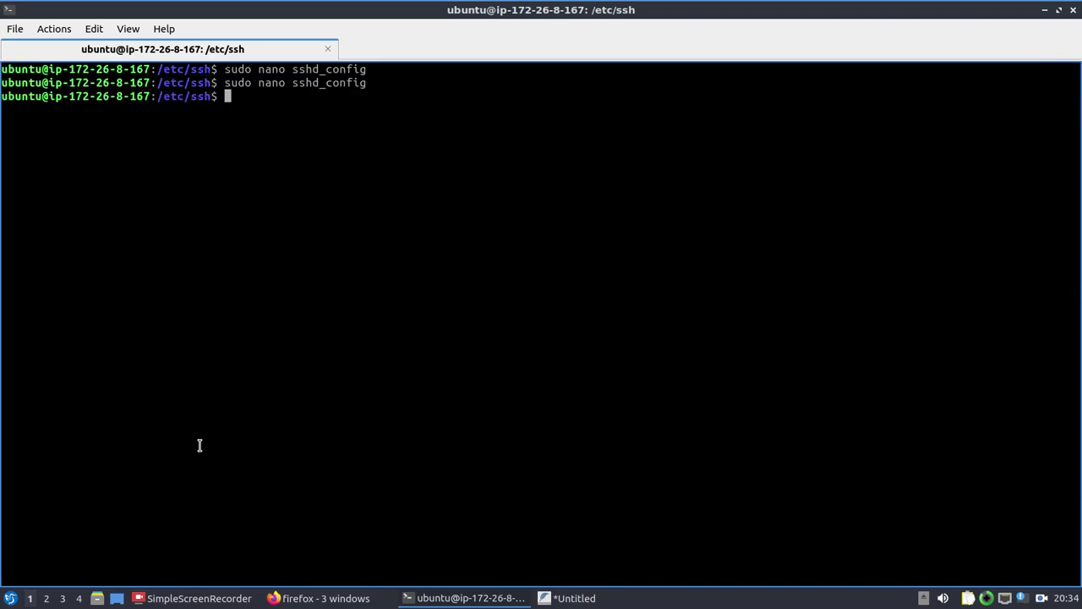
Step: Open sshd_config once more to confirm PubkeyAuthentication and PasswordAuthentication are yes, then close it
double_click(32, 95)
click(248, 133)
key(Up)
key(Return)
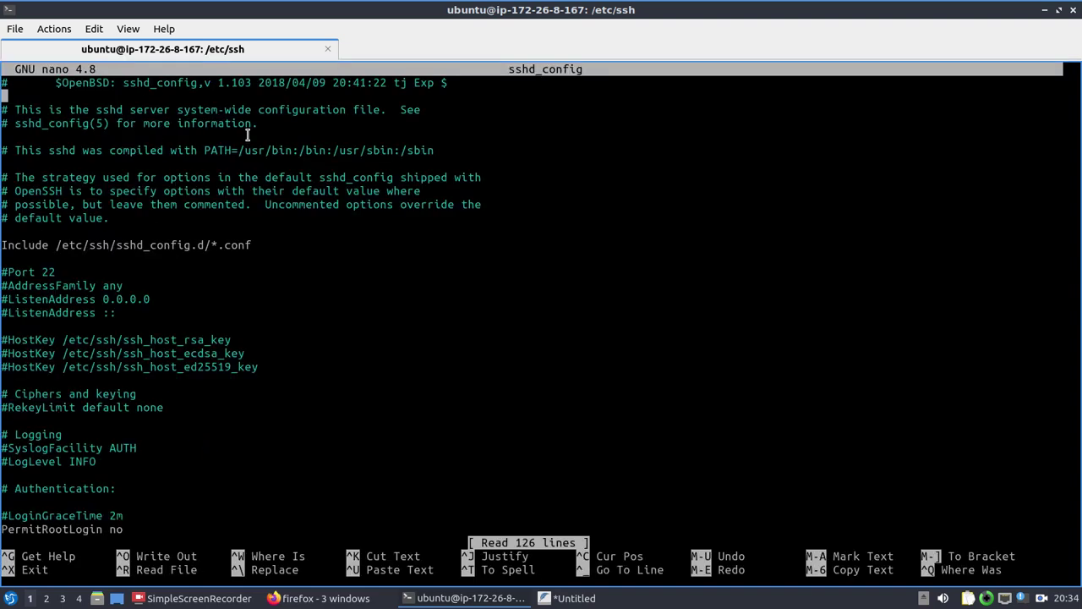
key(Down)
key(Down)
key(Down)
key(Down)
key(Down)
key(Down)
key(Down)
key(Down)
key(Down)
key(Down)
key(Down)
key(Down)
key(Down)
key(Down)
key(Down)
key(Down)
key(Down)
key(Down)
key(Down)
key(Down)
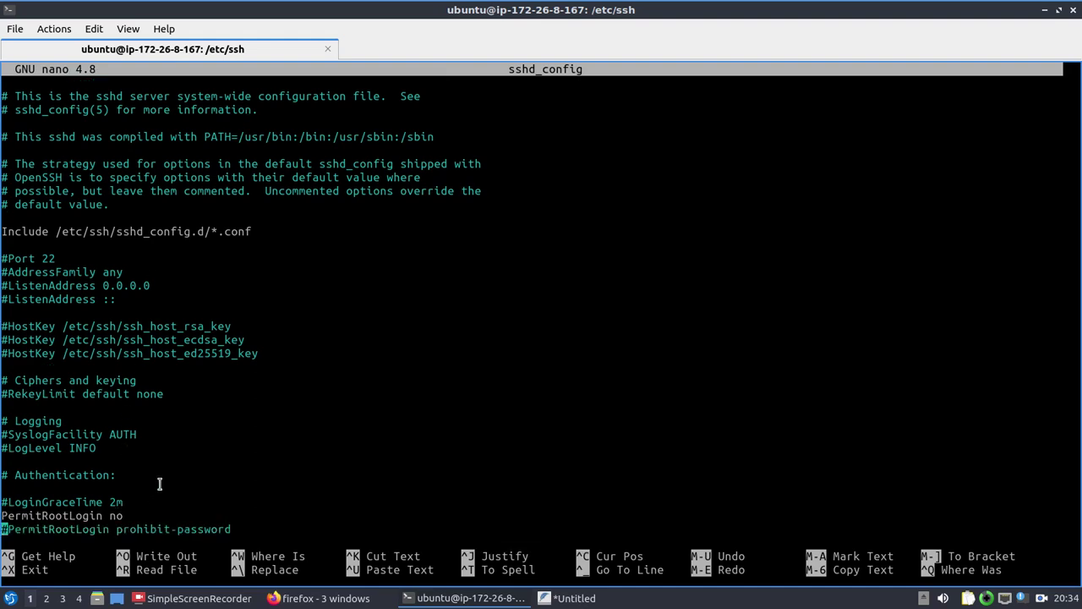
key(Down)
key(Down)
key(Down)
key(Down)
key(Down)
key(Down)
key(Down)
key(Down)
key(Down)
key(Down)
key(Down)
key(Down)
key(Down)
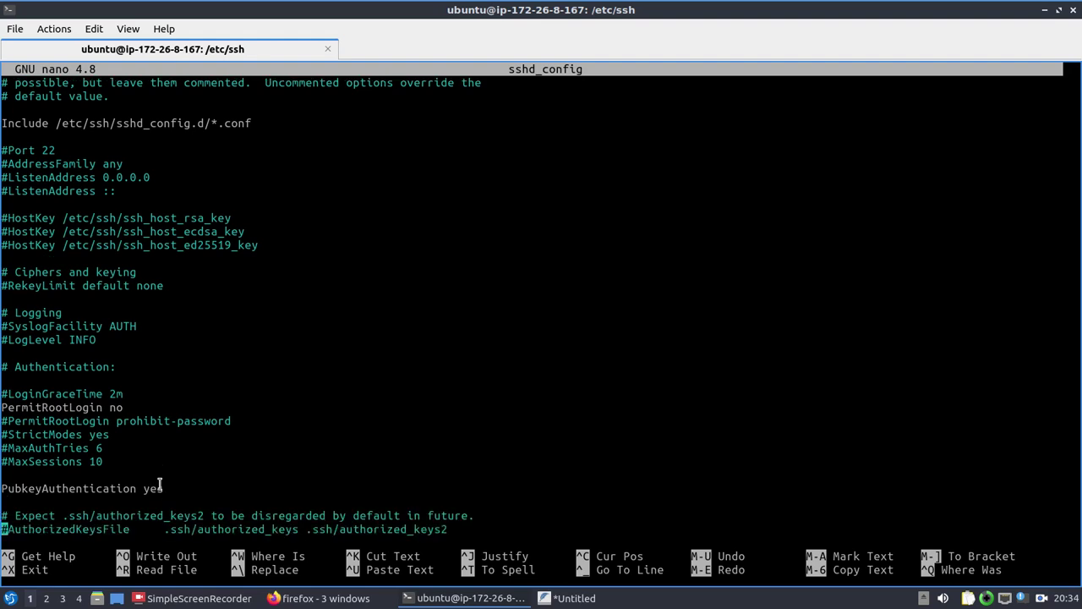
key(Up)
key(Up)
key(Up)
key(Up)
key(Up)
key(Up)
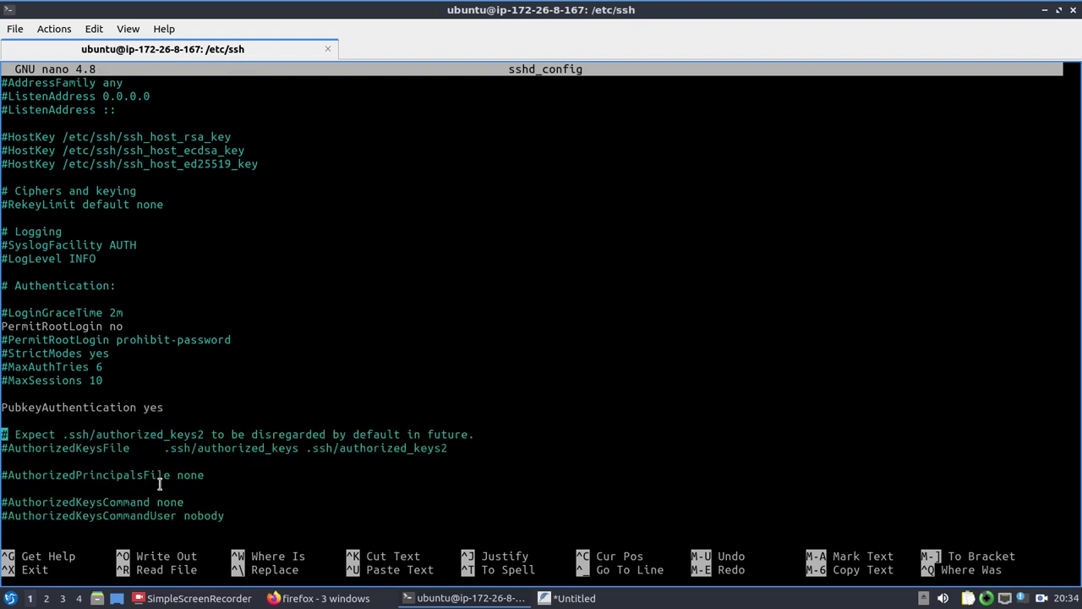
key(Down)
key(Down)
key(Down)
key(Down)
key(Down)
key(Down)
key(Down)
key(Down)
key(Down)
key(Down)
key(Down)
key(Down)
key(Down)
key(Down)
key(Down)
key(Down)
key(Down)
key(Down)
key(Down)
key(Down)
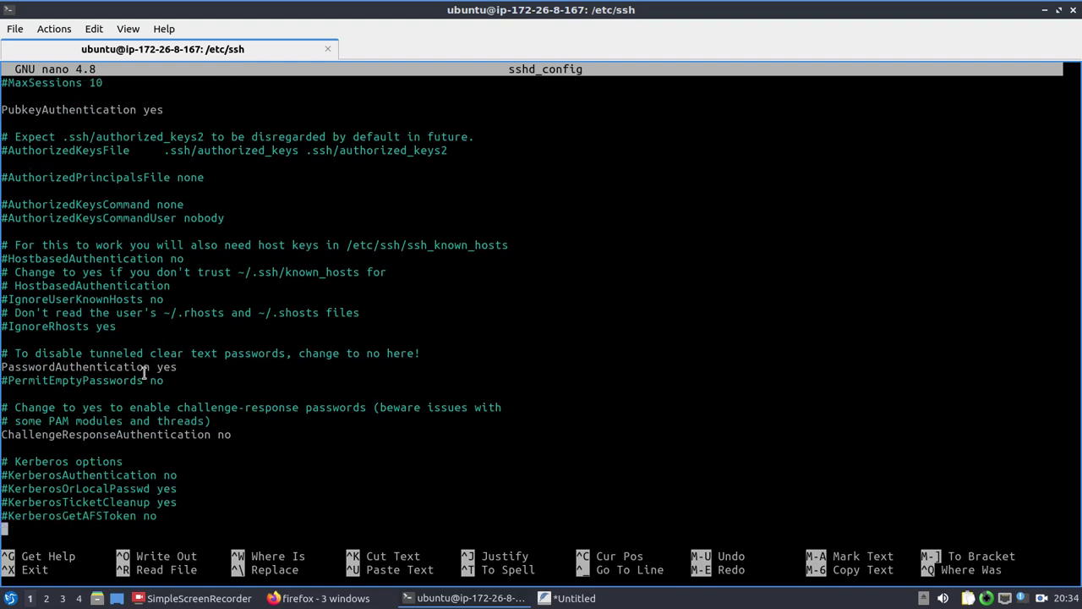
key(ctrl+x)
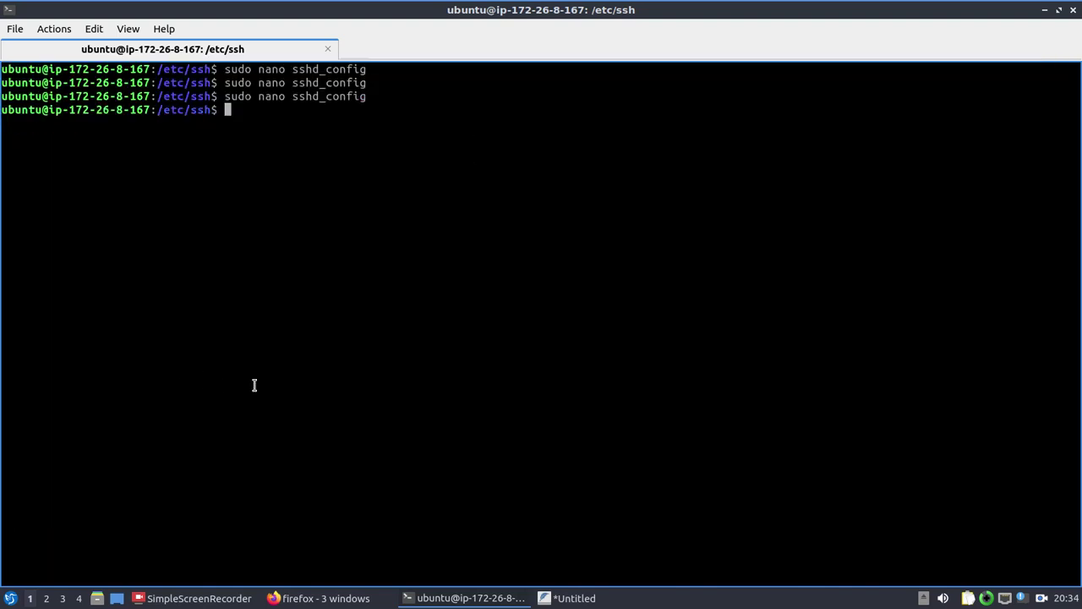
Step: Run 'sudo psswd ubuntu', which fails with command not found
text(sudo psswd ubun)
key(BackSpace)
key(BackSpace)
key(BackSpace)
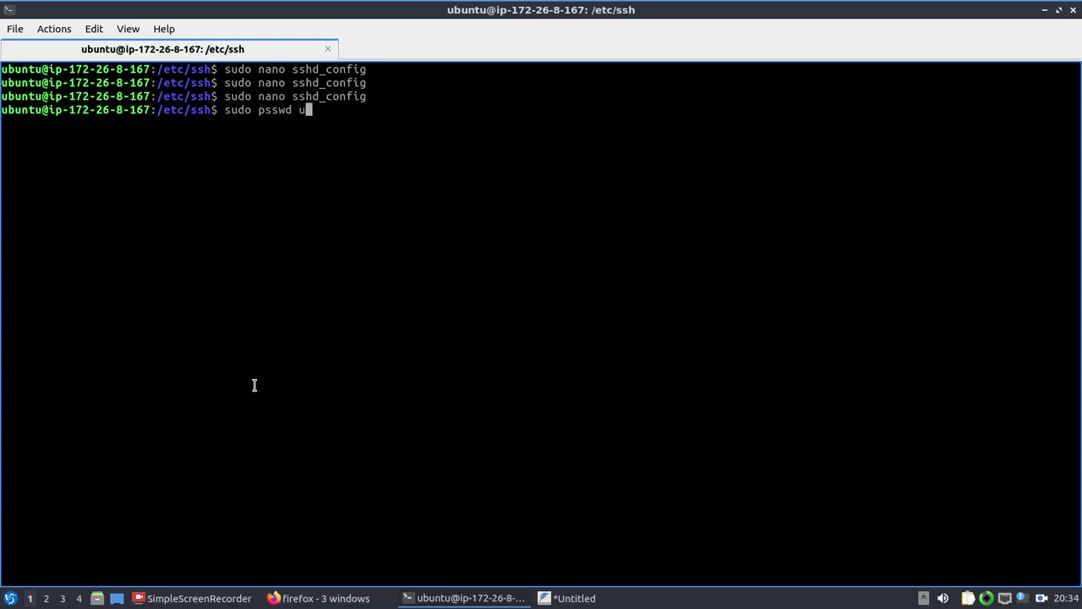
text(buntu)
key(Return)
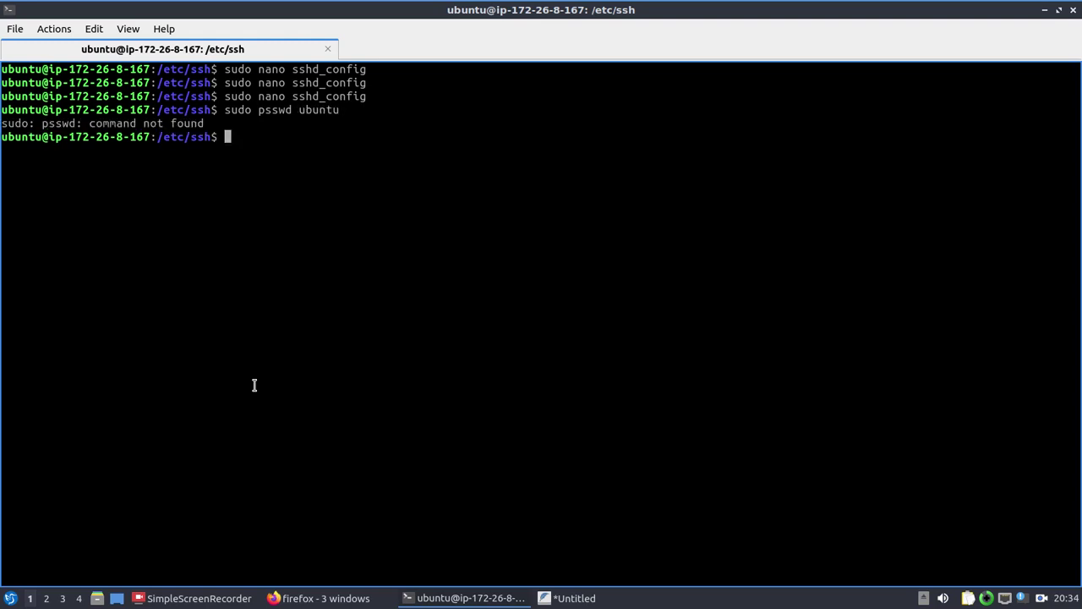
Step: Retry as 'sudo pwdd ubuntu', which also fails, then switch to Firefox
key(Up)
key(Left)
key(Left)
key(Left)
key(Left)
key(Left)
key(Left)
key(Left)
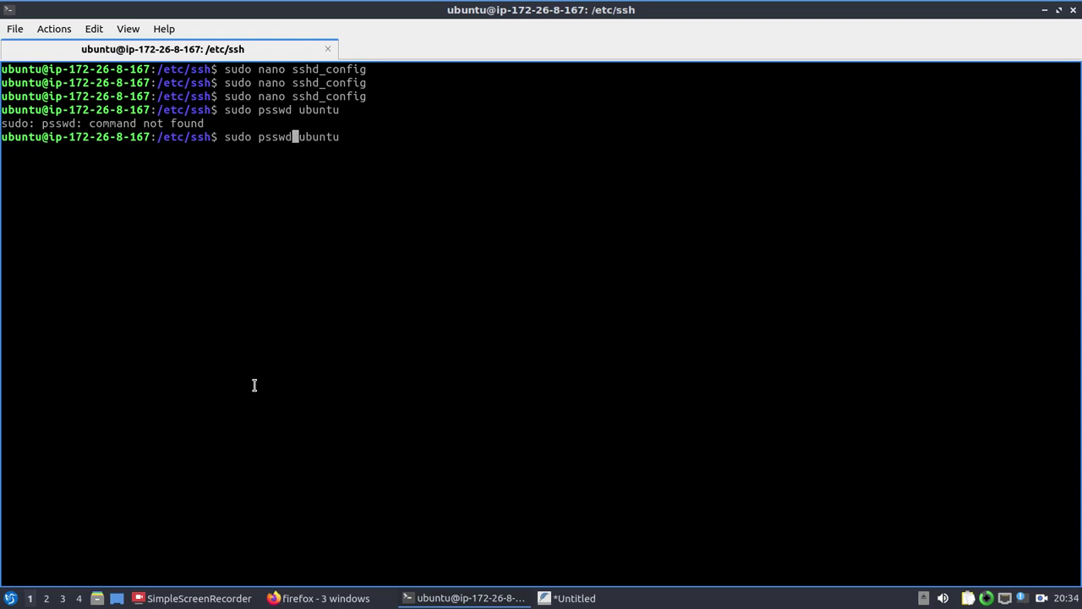
key(Left)
key(Left)
key(Left)
key(Left)
text(a)
key(Right)
key(Right)
key(Right)
key(BackSpace)
key(BackSpace)
key(BackSpace)
key(BackSpace)
text(wwd)
key(BackSpace)
key(BackSpace)
text(dd)
key(Return)
key(alt+Tab)
key(alt+Tab)
key(alt+Tab)
key(alt+Tab)
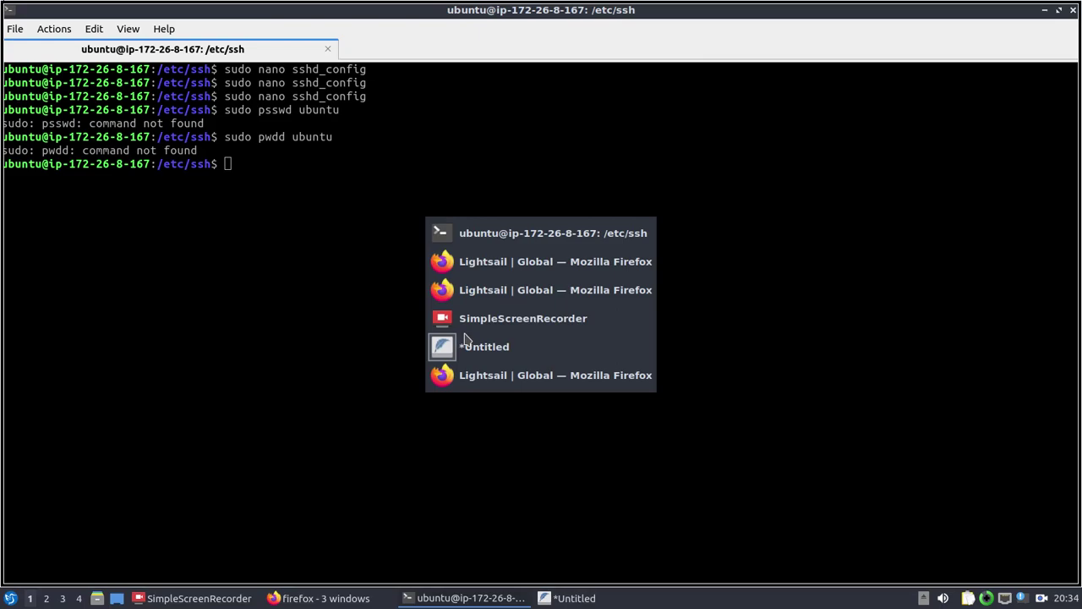
key(alt+Tab)
Step: Search Google in a new tab for 'password ubuntu' and skim the results
key(ctrl+t)
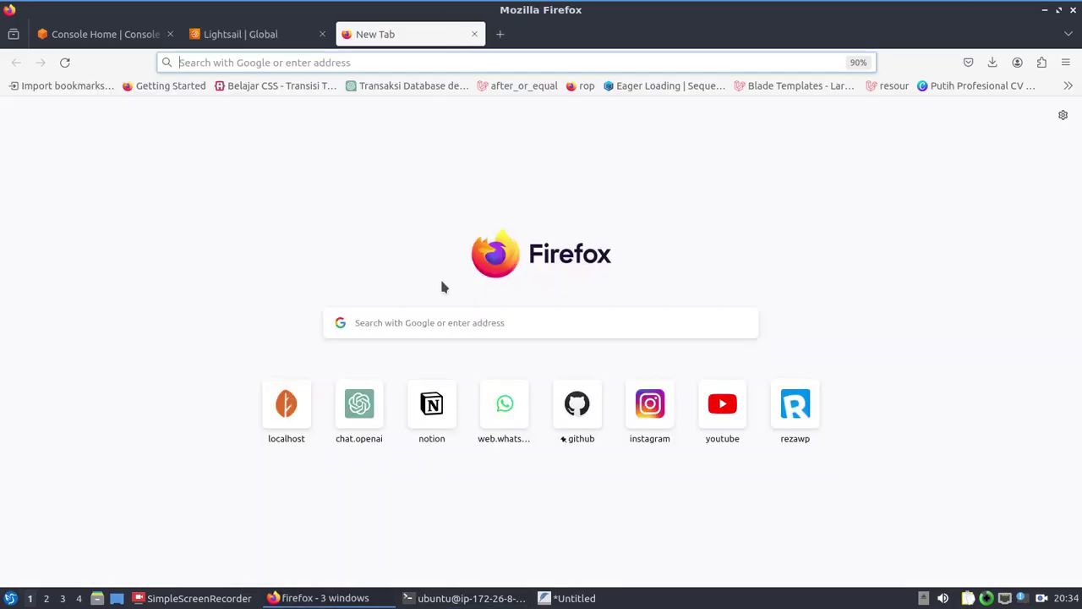
text(psswd ub)
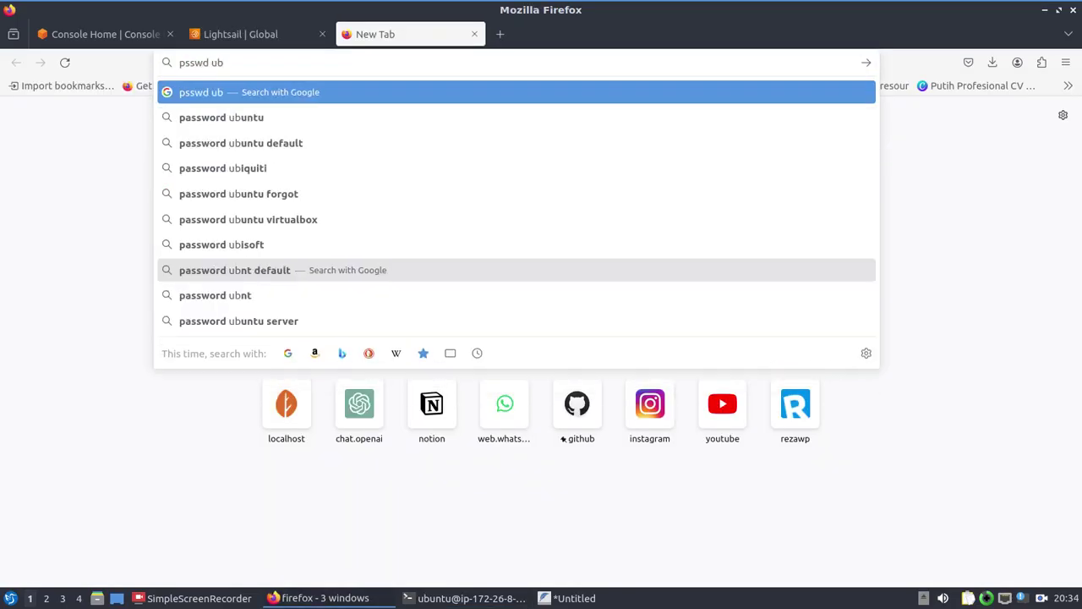
key(Down)
key(Return)
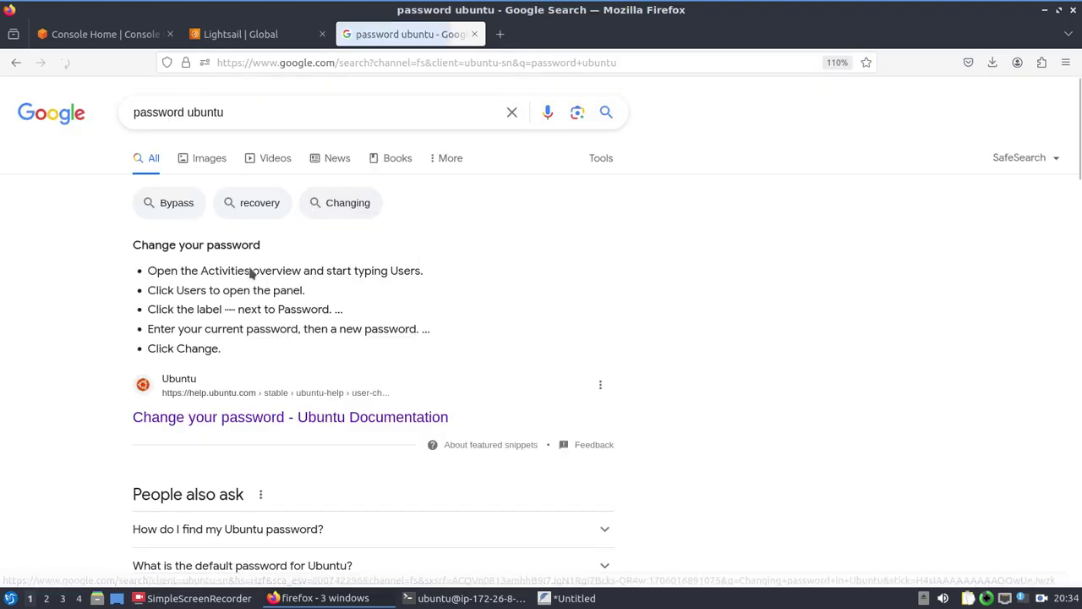
scroll(230, 346, down, 3)
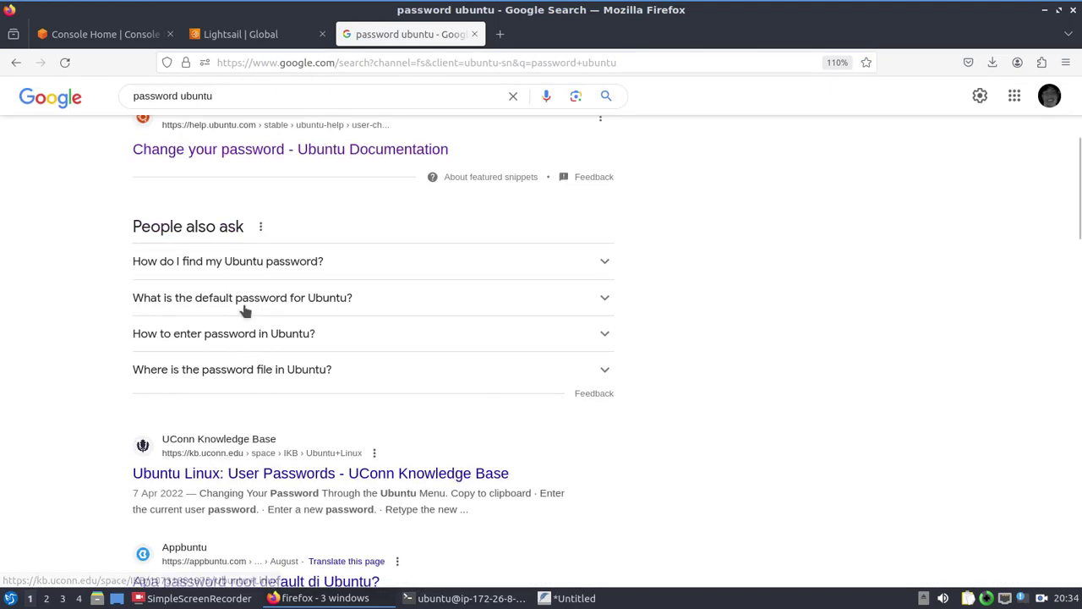
scroll(219, 334, up, 2)
scroll(236, 287, up, 1)
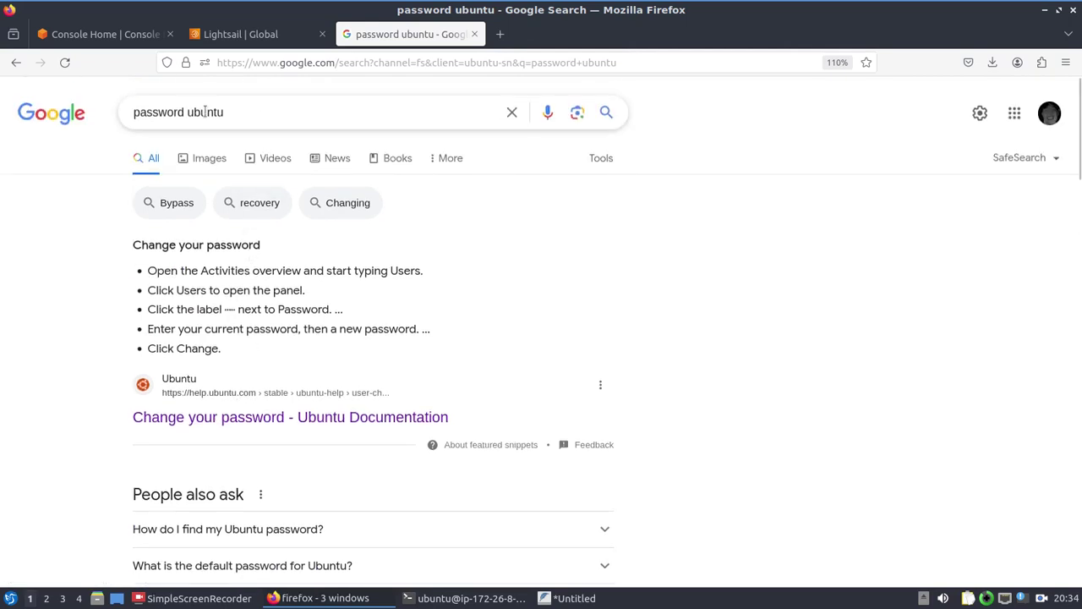
Step: Refine the search to 'change password ubuntu terminal', then return to the terminal
click(238, 110)
text(change)
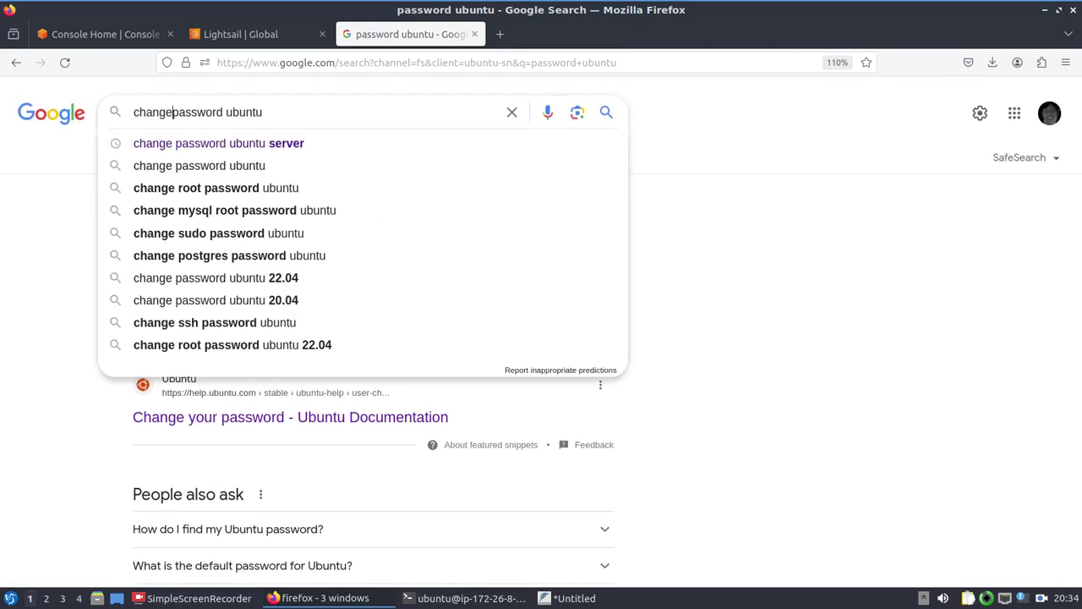
key(ctrl+Right)
text(terminal)
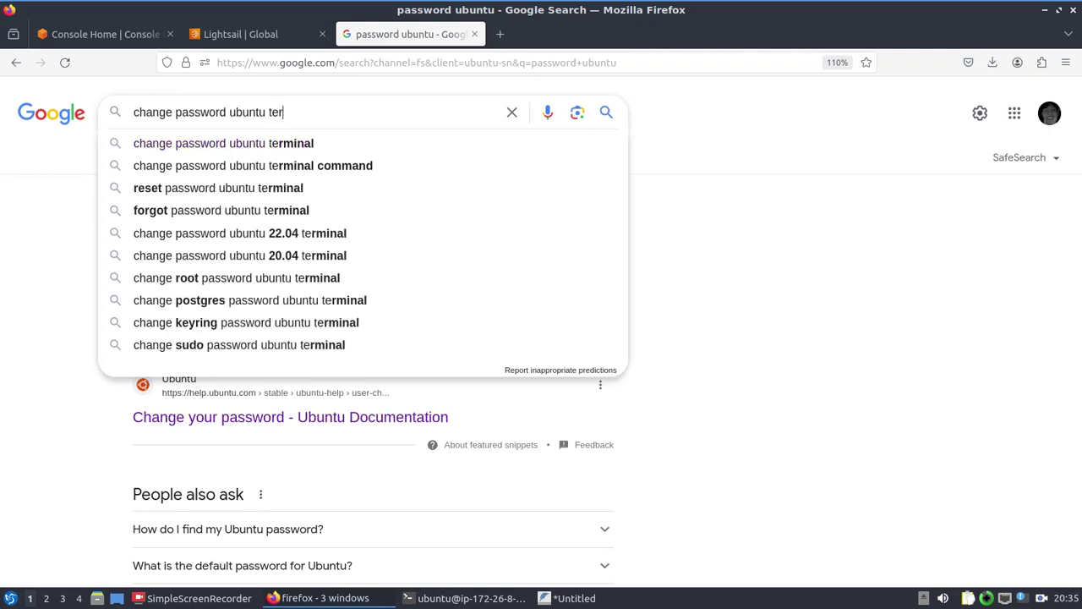
key(Return)
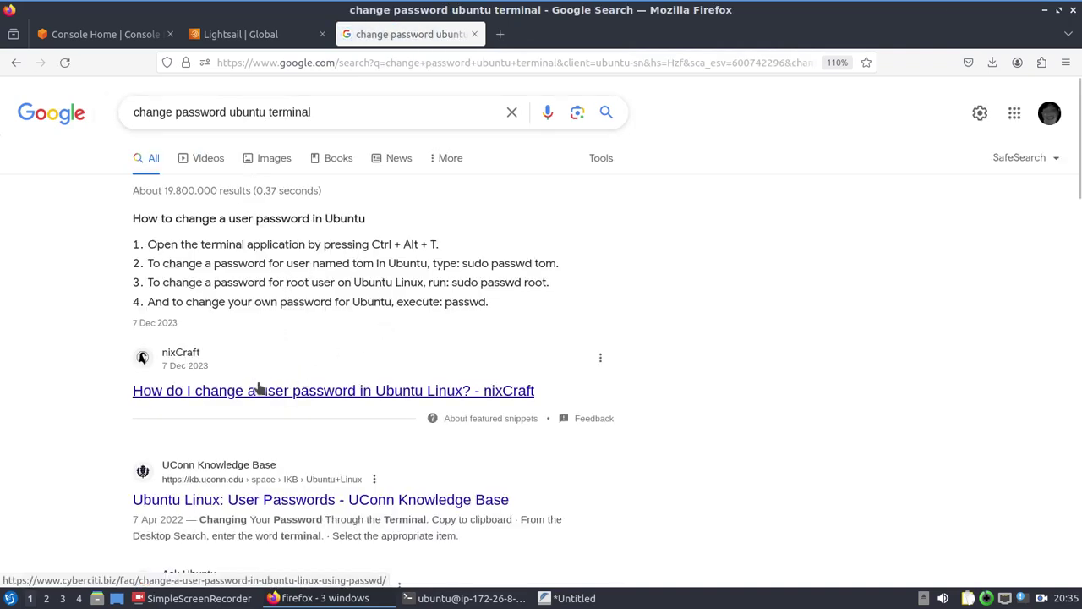
key(alt+Tab)
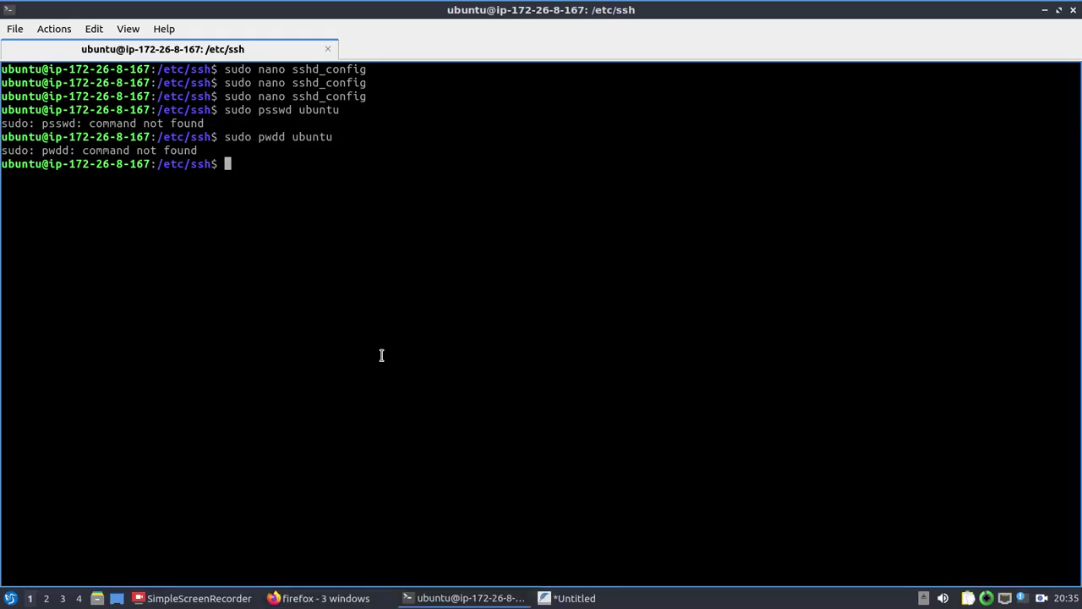
Step: Set a new password for ubuntu with 'sudo passwd ubuntu', then clear the screen
text(sudo passwd u)
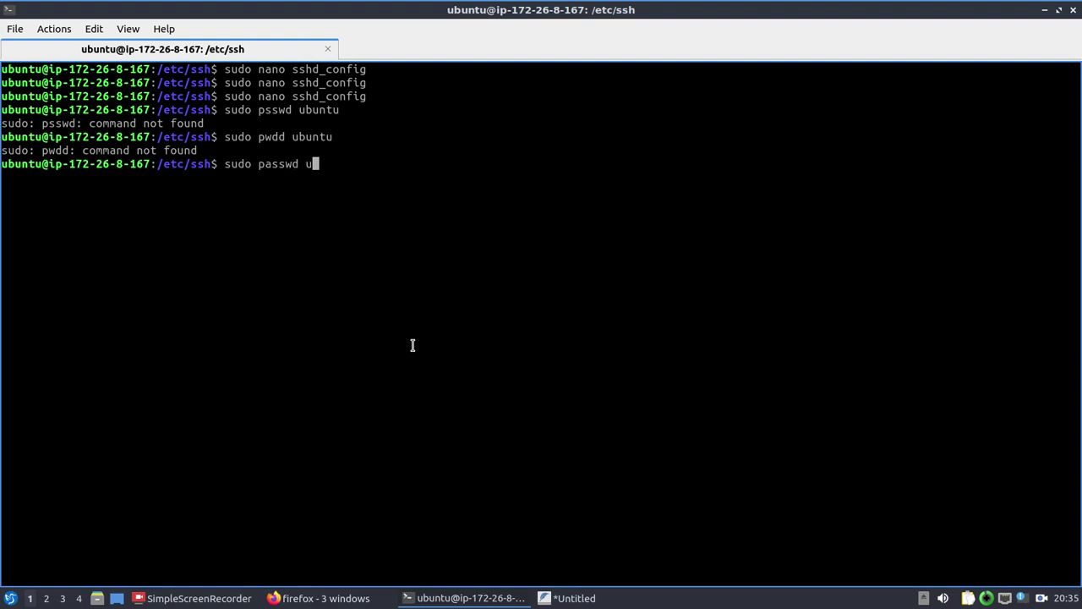
text(byunt)
key(BackSpace)
key(BackSpace)
key(BackSpace)
key(BackSpace)
text(untu)
key(Return)
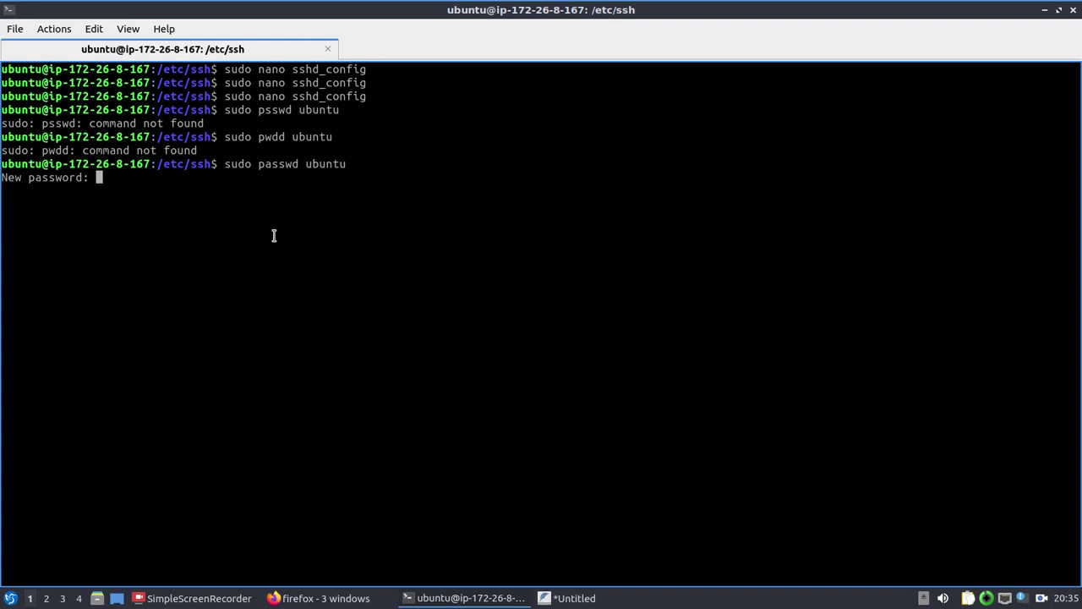
key(Return)
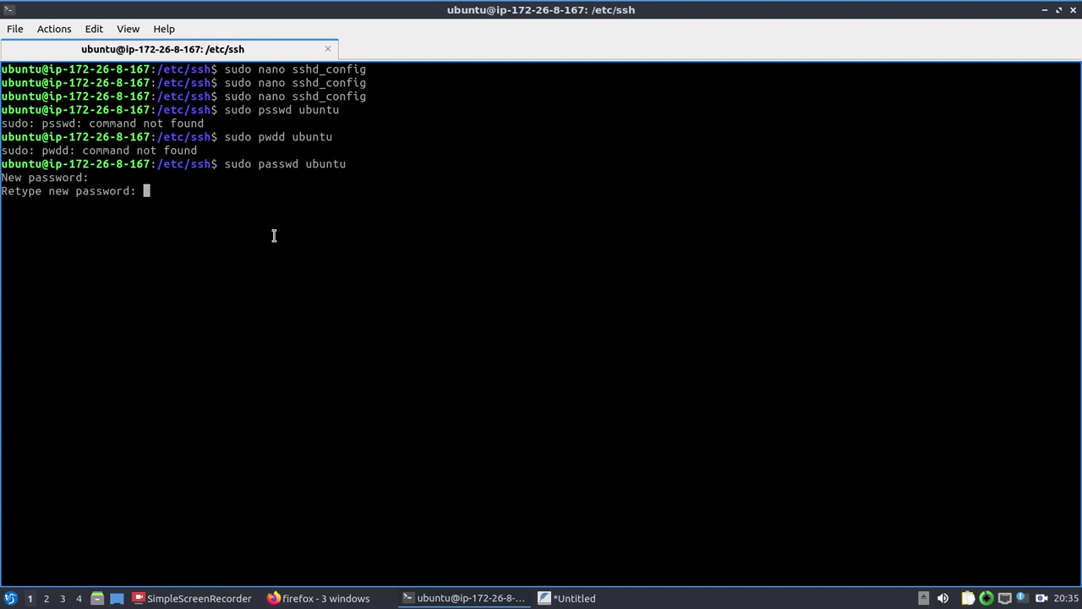
key(Return)
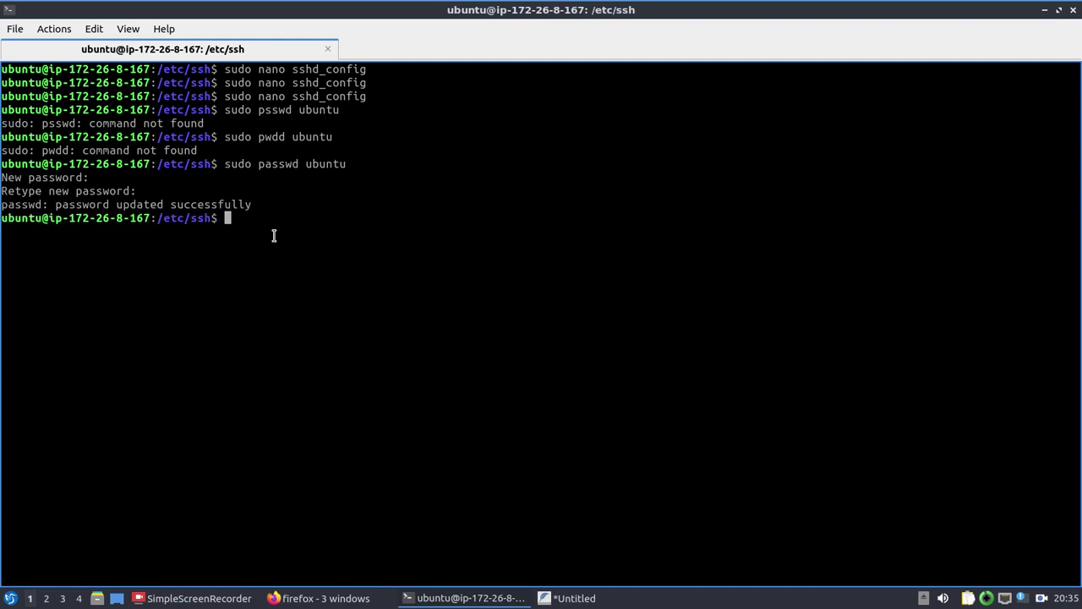
text(clear)
key(Return)
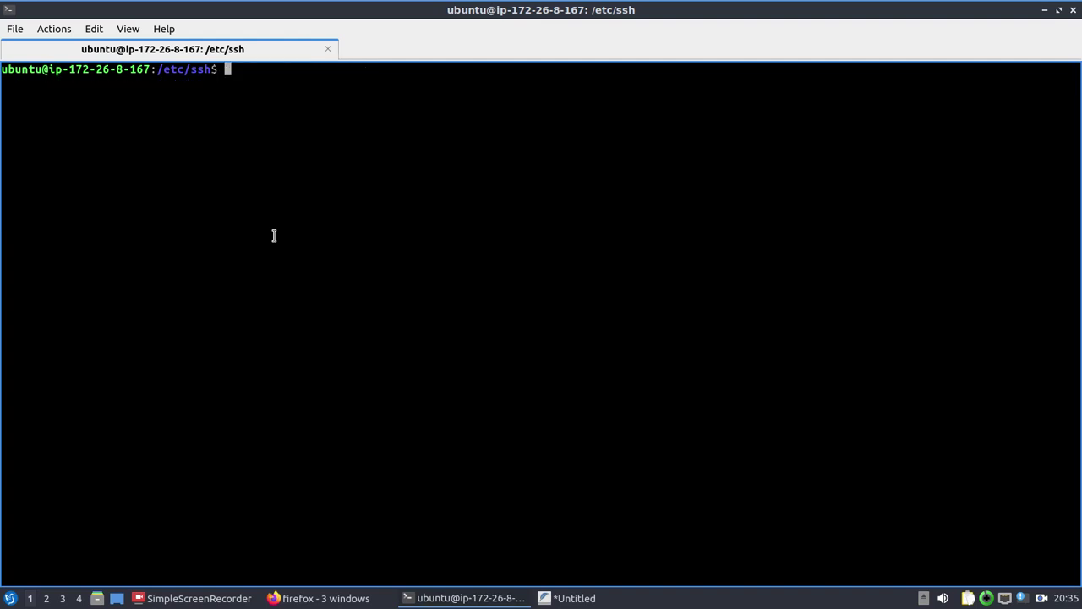
Step: Try to exit the SSH shell; it refuses with 'There are stopped jobs'
text(sudo service )
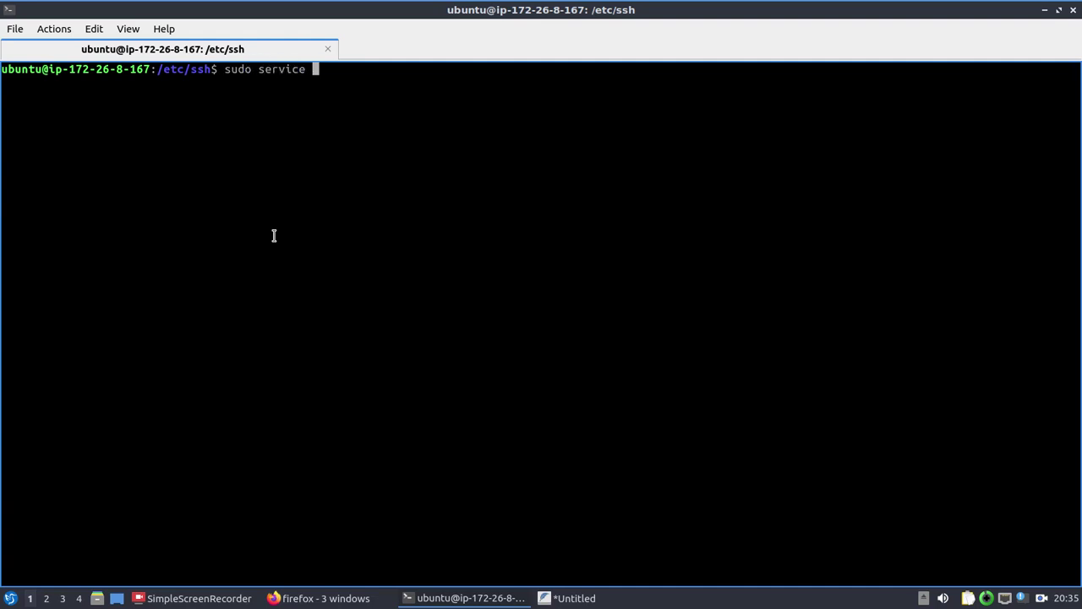
text(ssh restart)
key(BackSpace)
key(BackSpace)
key(BackSpace)
key(BackSpace)
key(BackSpace)
key(BackSpace)
key(BackSpace)
key(BackSpace)
key(BackSpace)
key(BackSpace)
key(BackSpace)
key(BackSpace)
key(BackSpace)
key(BackSpace)
key(BackSpace)
key(BackSpace)
key(BackSpace)
key(BackSpace)
key(BackSpace)
key(BackSpace)
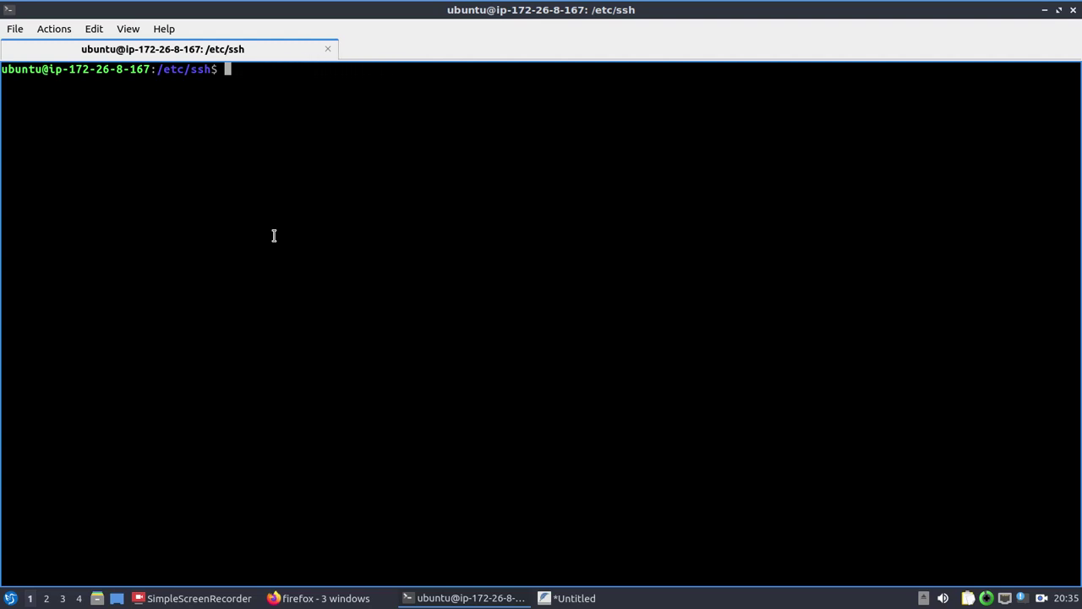
text(exit)
key(Return)
Step: Retry exit after a mistyped clear; it is refused again, then switch to the browser
text(clera)
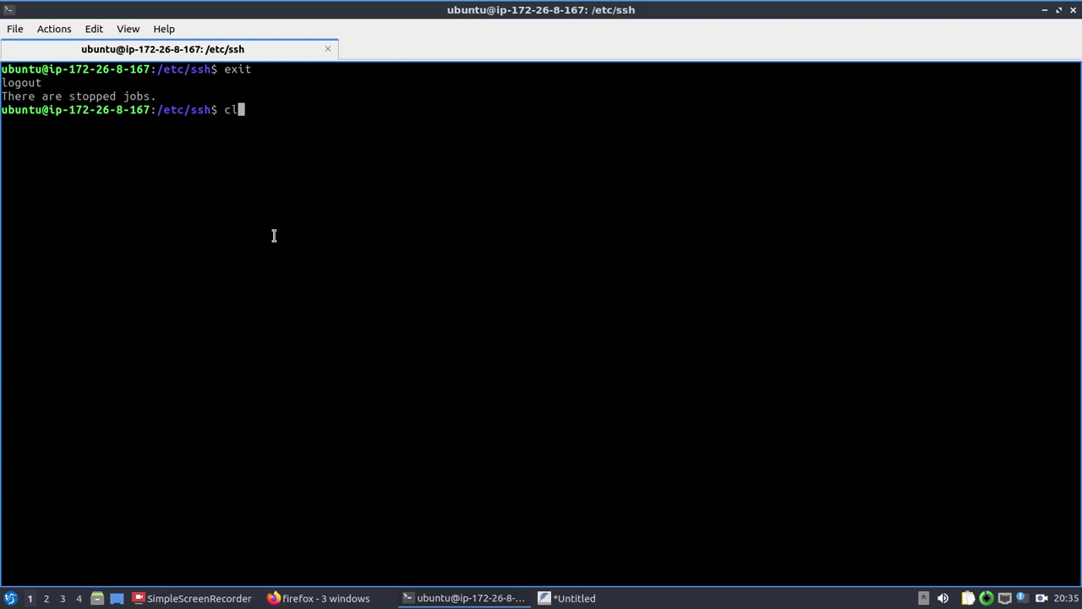
key(Return)
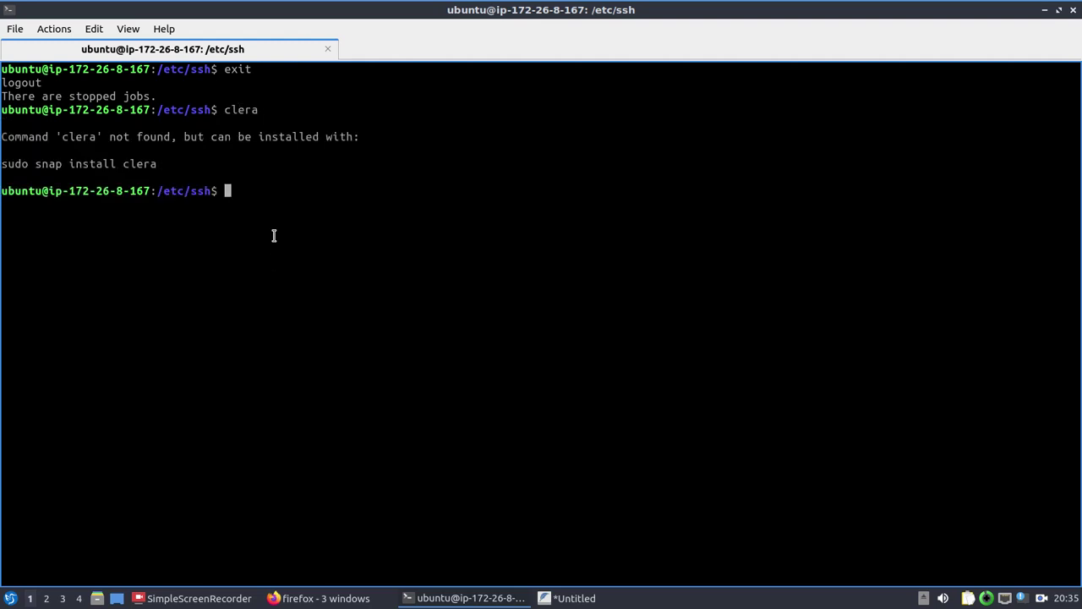
text(exit)
key(Return)
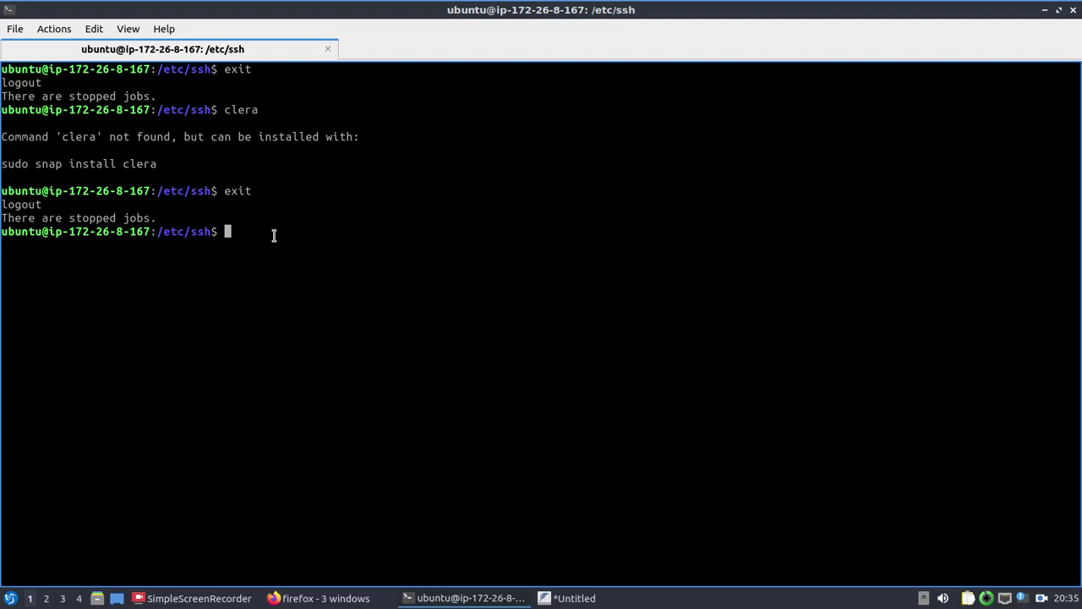
key(alt+Tab)
Step: Log out of the Lightsail browser SSH session with exit and close its window
click(199, 34)
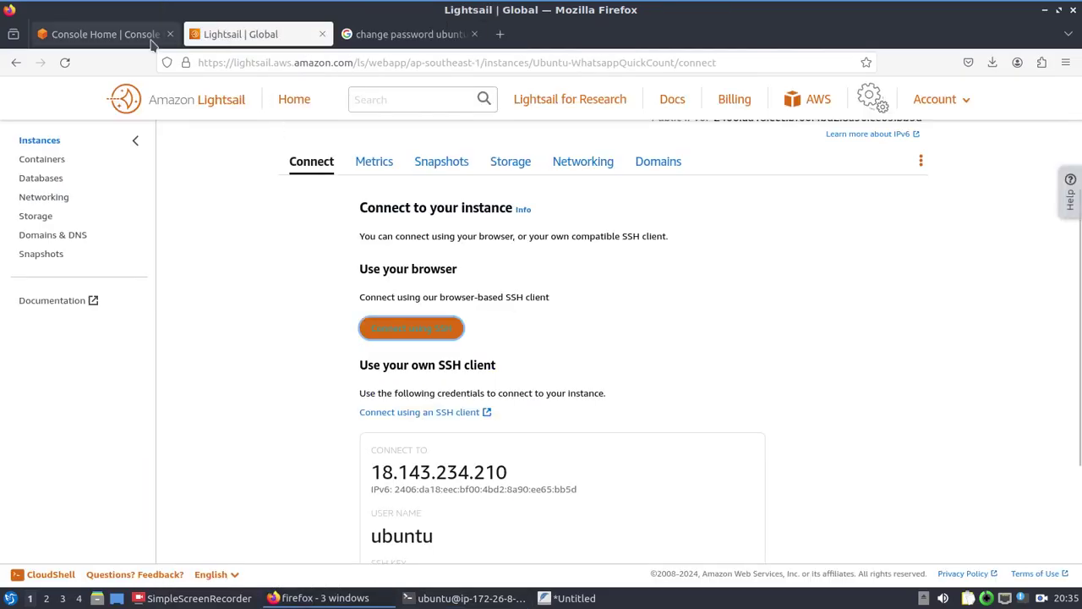
click(152, 35)
key(alt+Tab)
key(Tab)
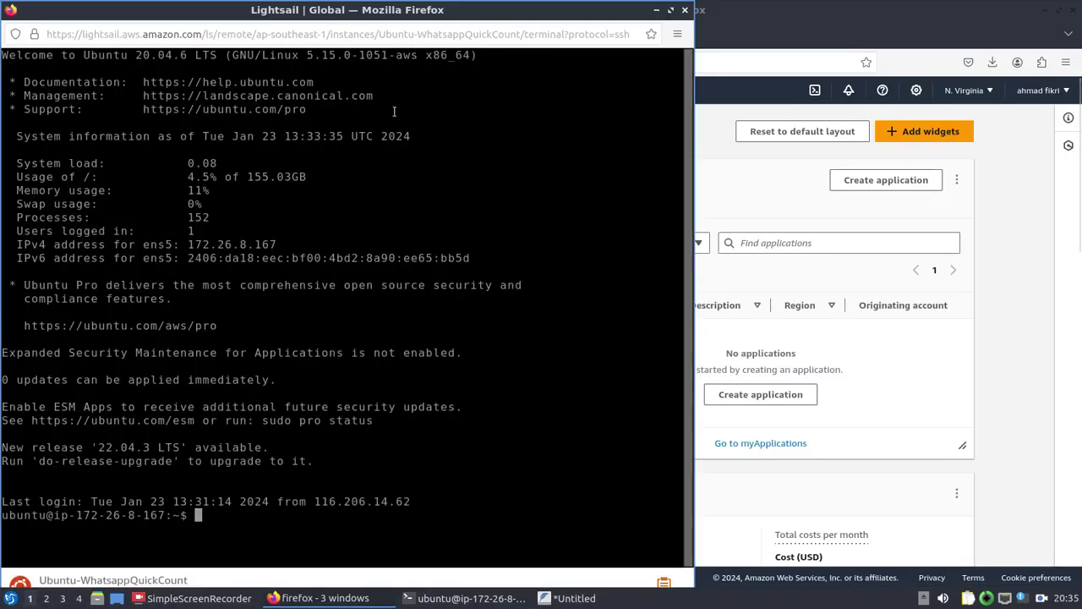
text(exit)
key(Return)
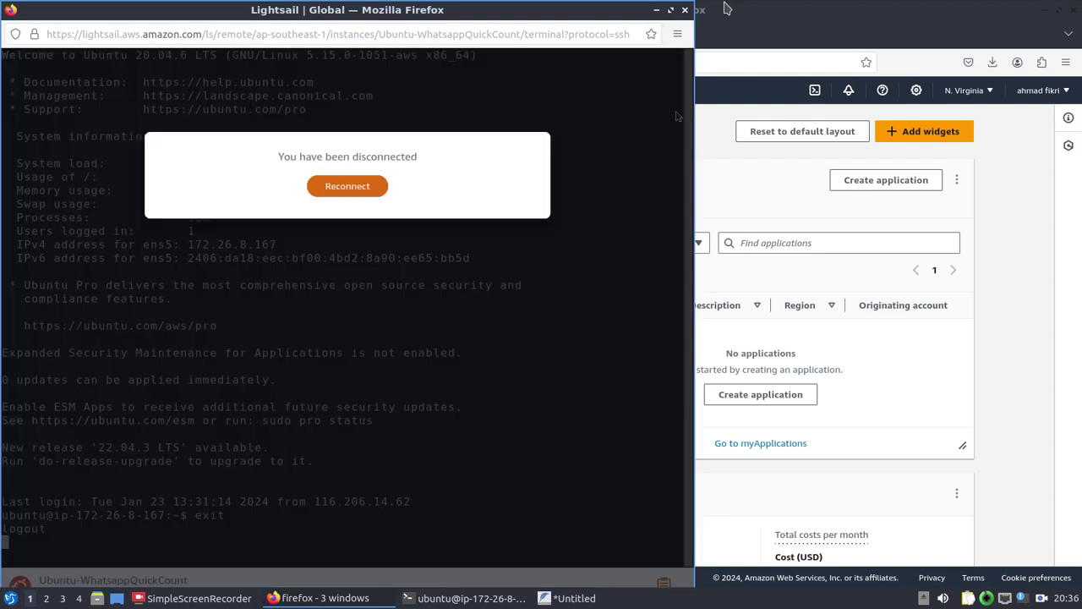
click(684, 10)
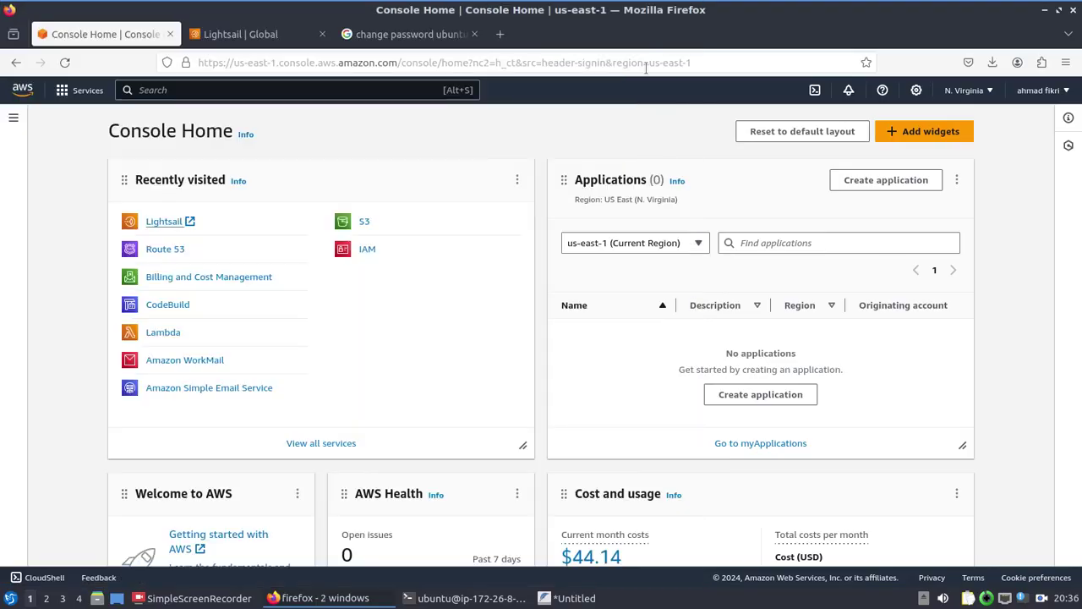
Step: Exit the local terminal's SSH connection to 18.143.234.210 and start clearing the screen
key(alt+Tab)
text(exit)
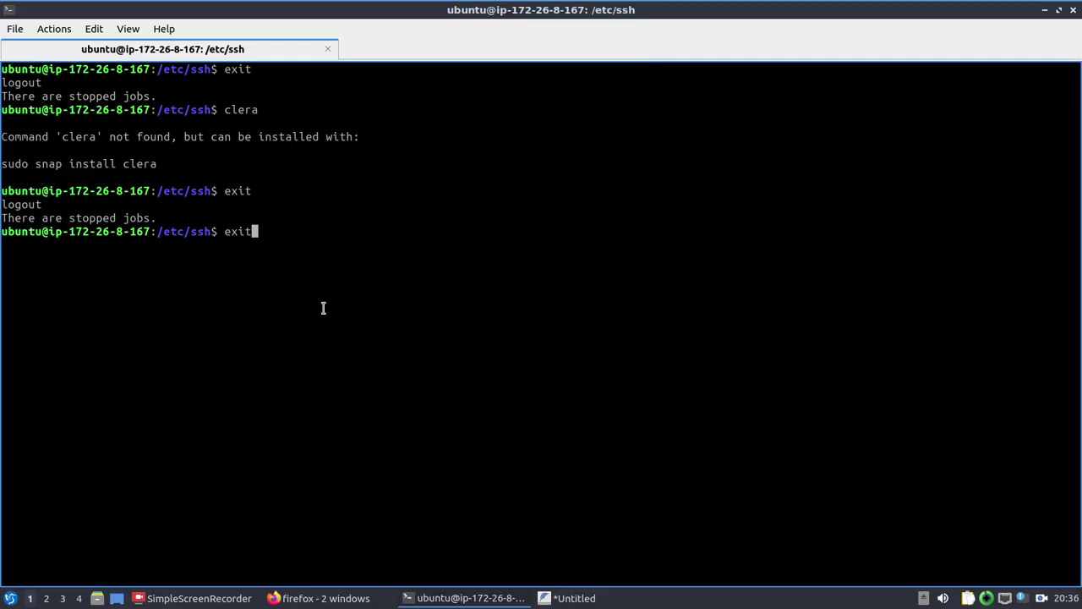
key(Return)
text(c;ear)
key(Return)
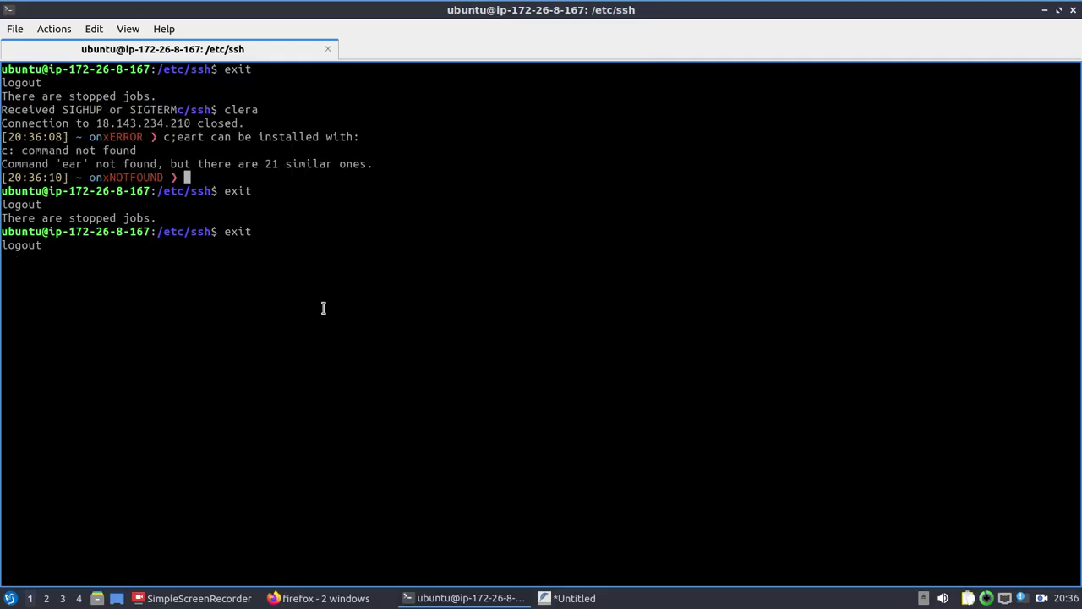
text(c;lear)
key(BackSpace)
key(BackSpace)
key(BackSpace)
key(BackSpace)
key(BackSpace)
text(lear)
key(Return)
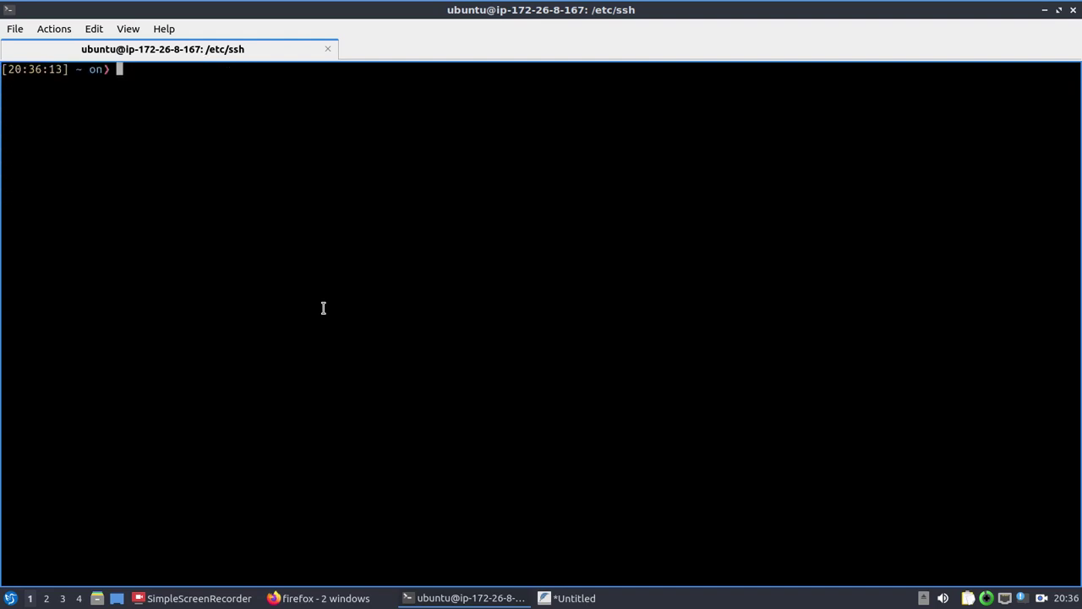
text(ssh ubuntu@)
key(alt+Tab)
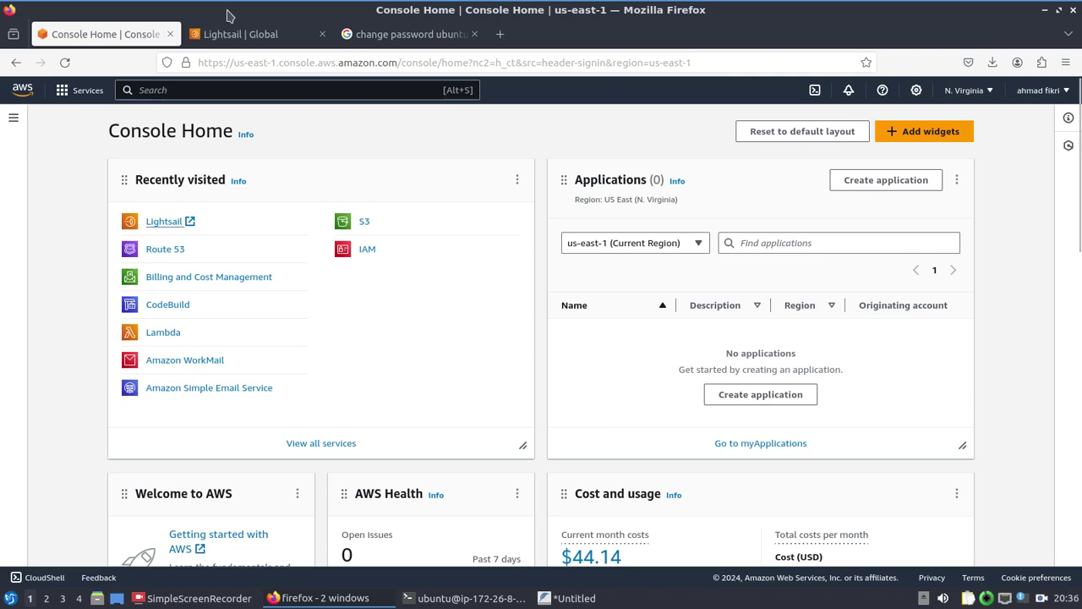
click(240, 33)
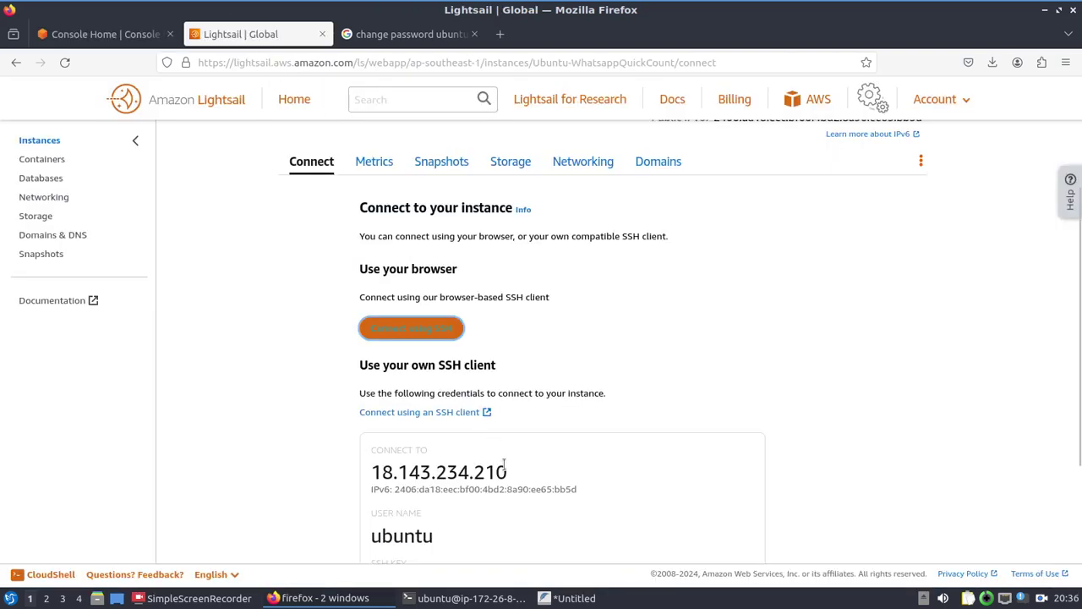
drag(510, 472, 371, 473)
key(ctrl+c)
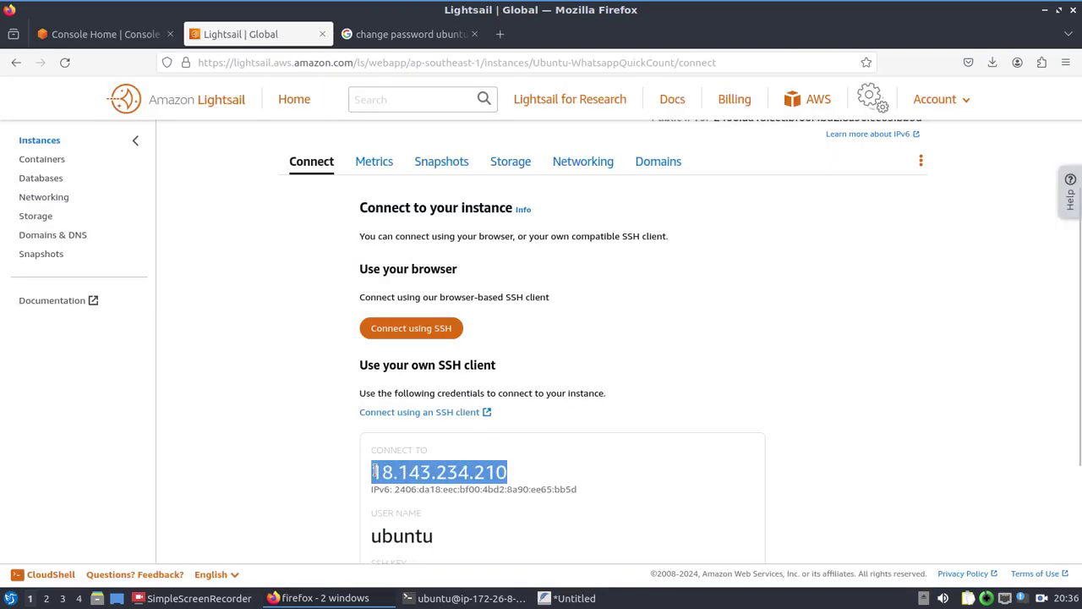
key(alt+Tab)
right_click(288, 175)
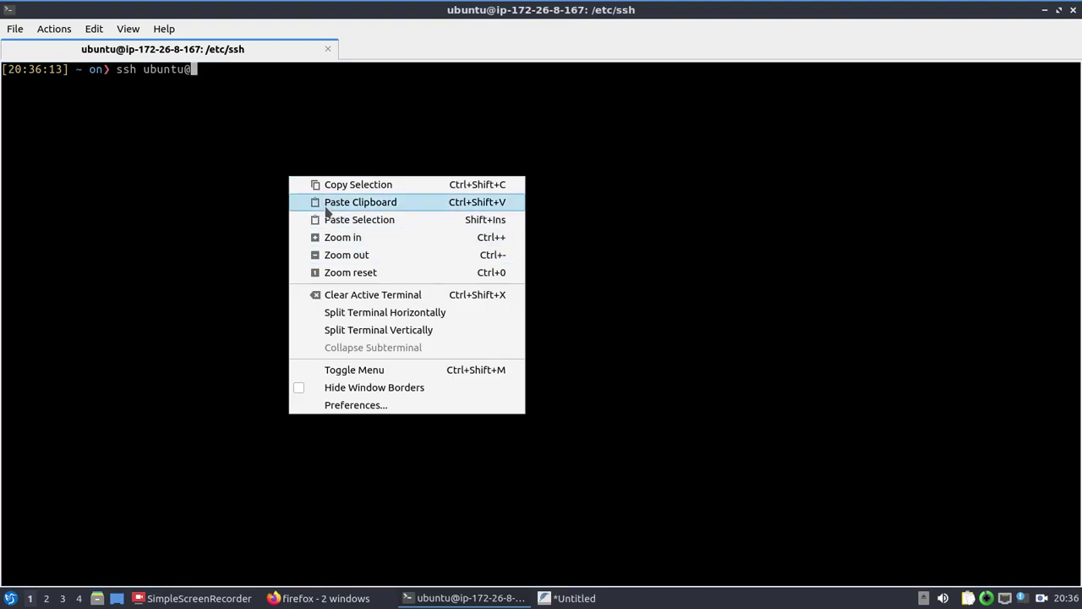
click(330, 206)
Step: Log in with the ubuntu password, then clear, exit and clear the local screen
key(Return)
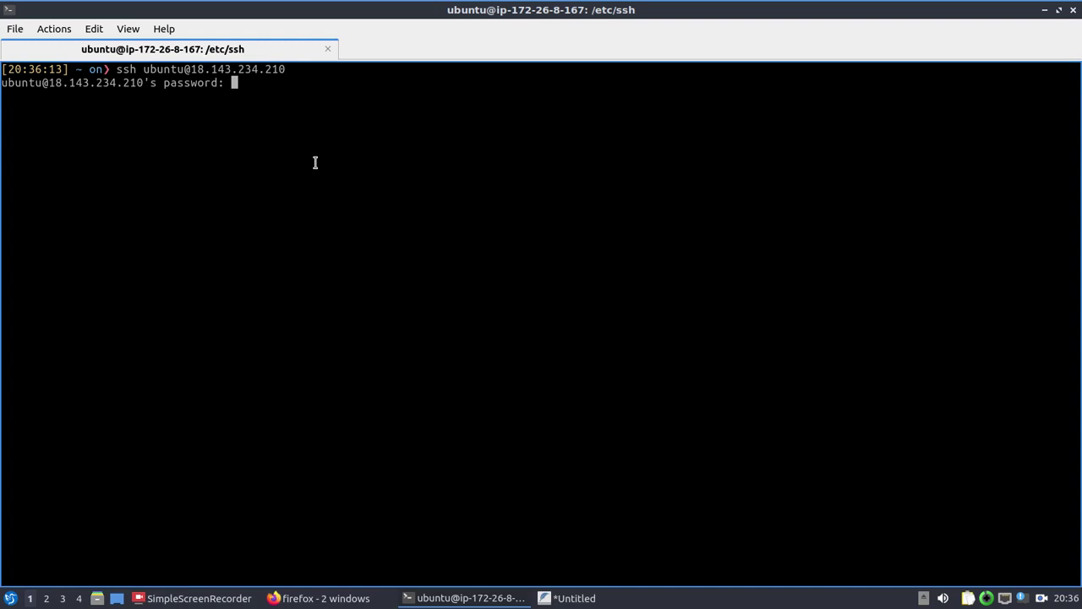
key(Return)
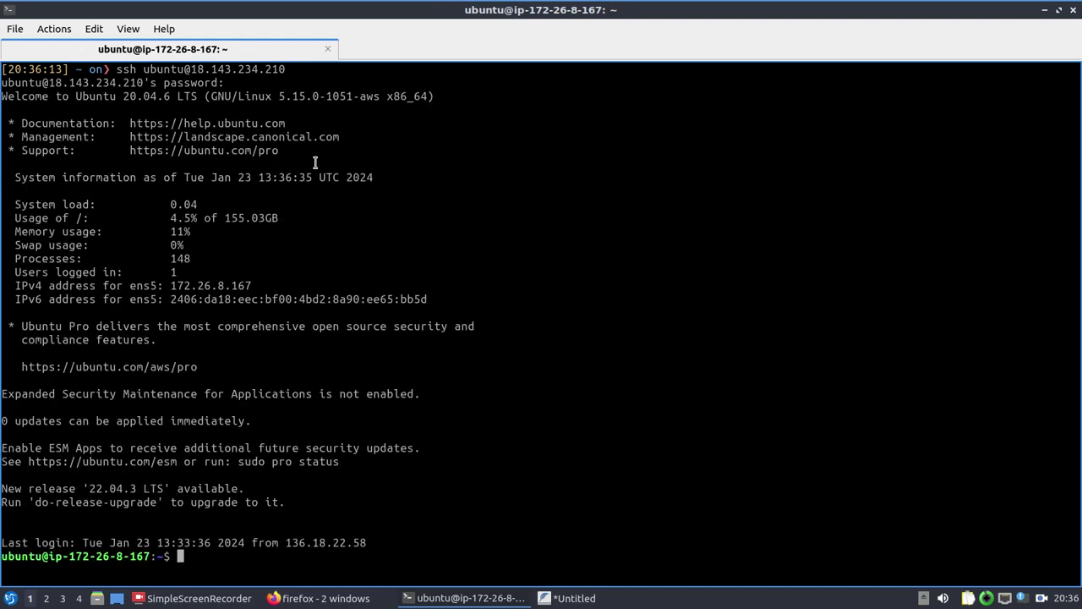
text(clear)
key(Return)
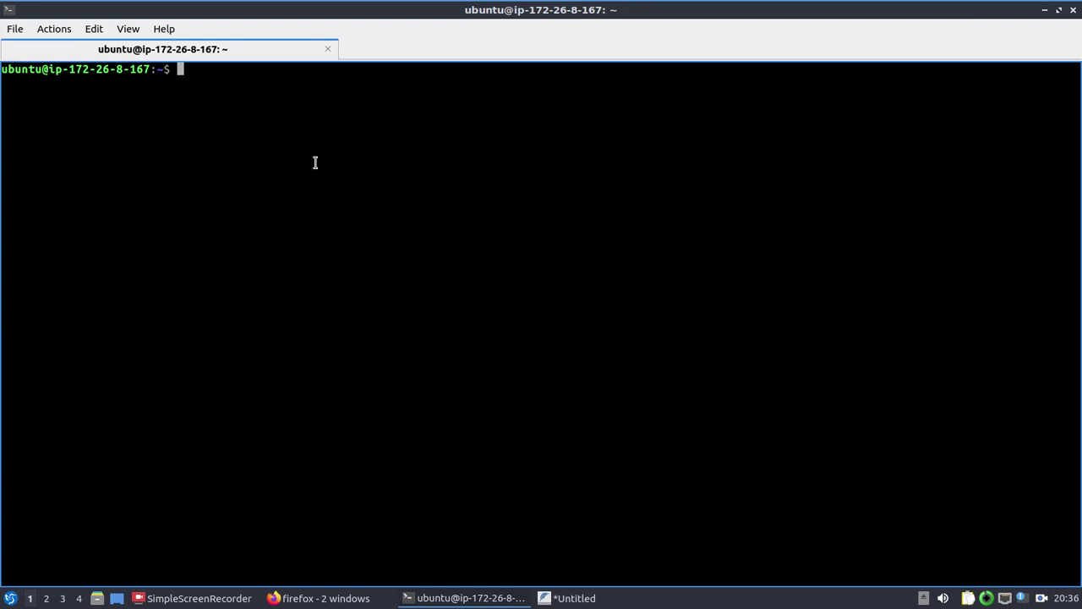
text(exit)
key(Return)
text(clear)
key(Return)
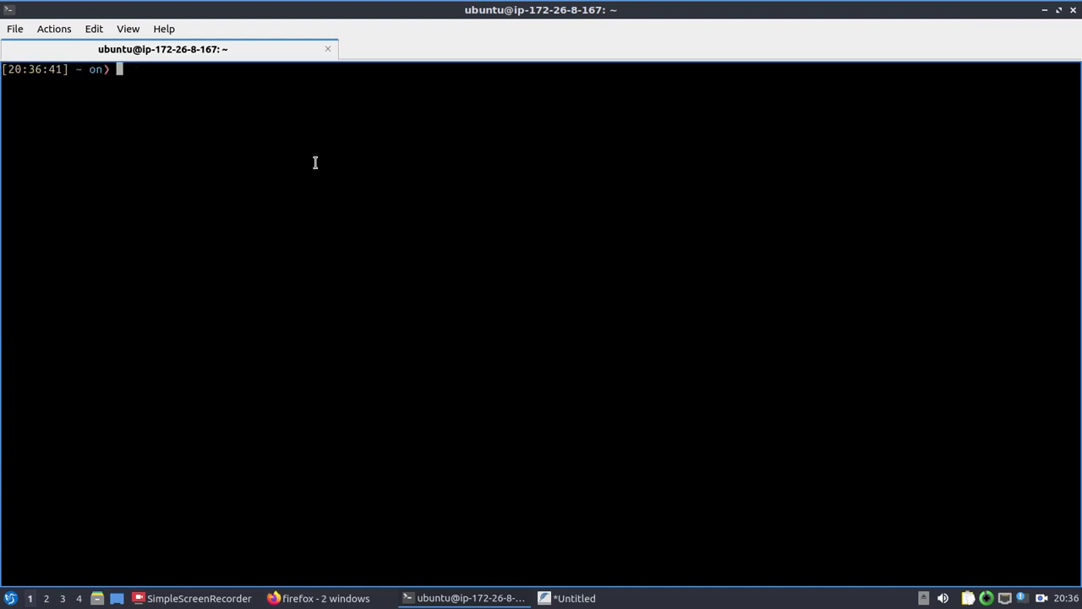
Step: Review the Lightsail Connect page, clearing the IP selection, then open a blank new tab
key(alt+Tab)
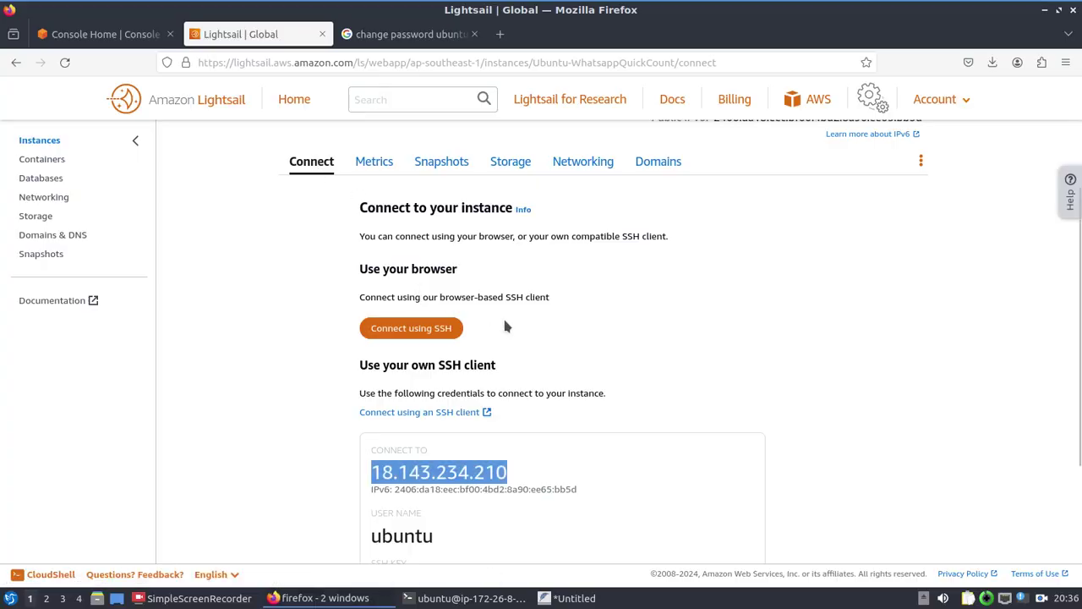
click(571, 306)
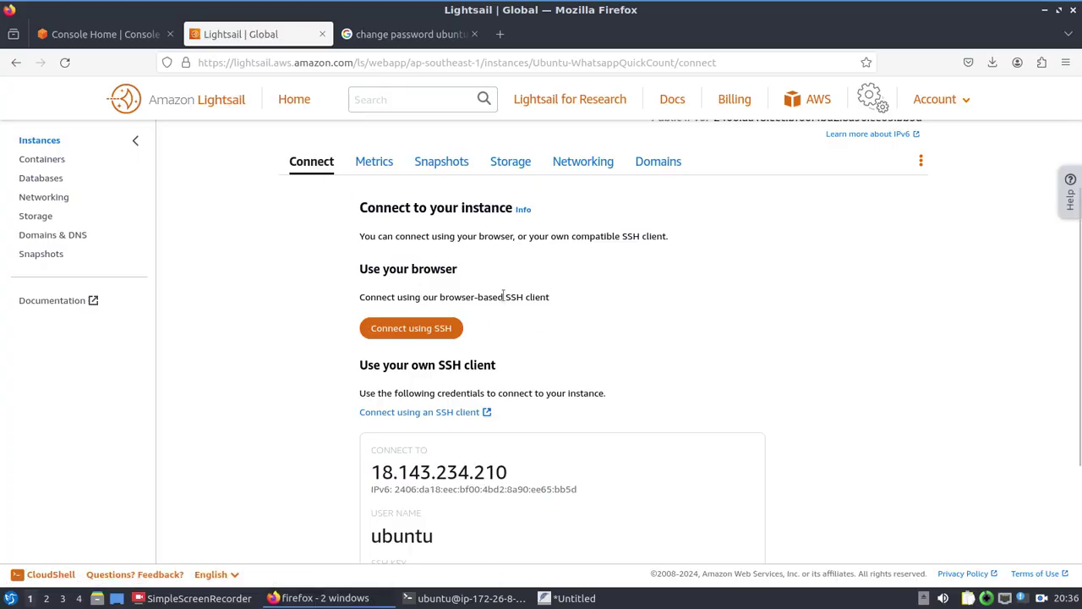
double_click(362, 298)
click(501, 299)
scroll(544, 392, down, 2)
scroll(547, 461, down, 2)
scroll(546, 459, up, 4)
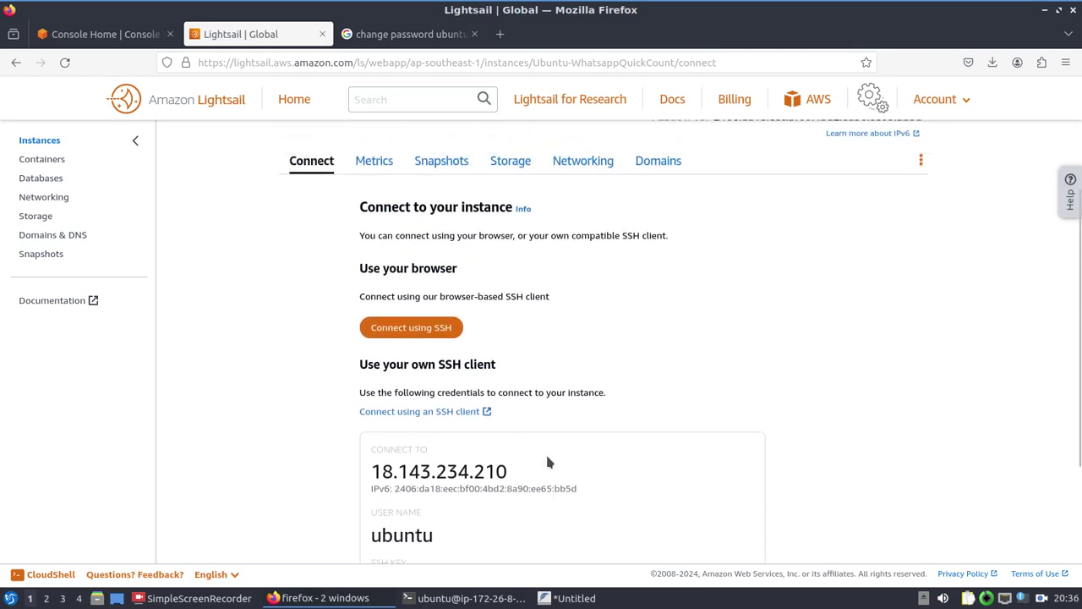
click(499, 34)
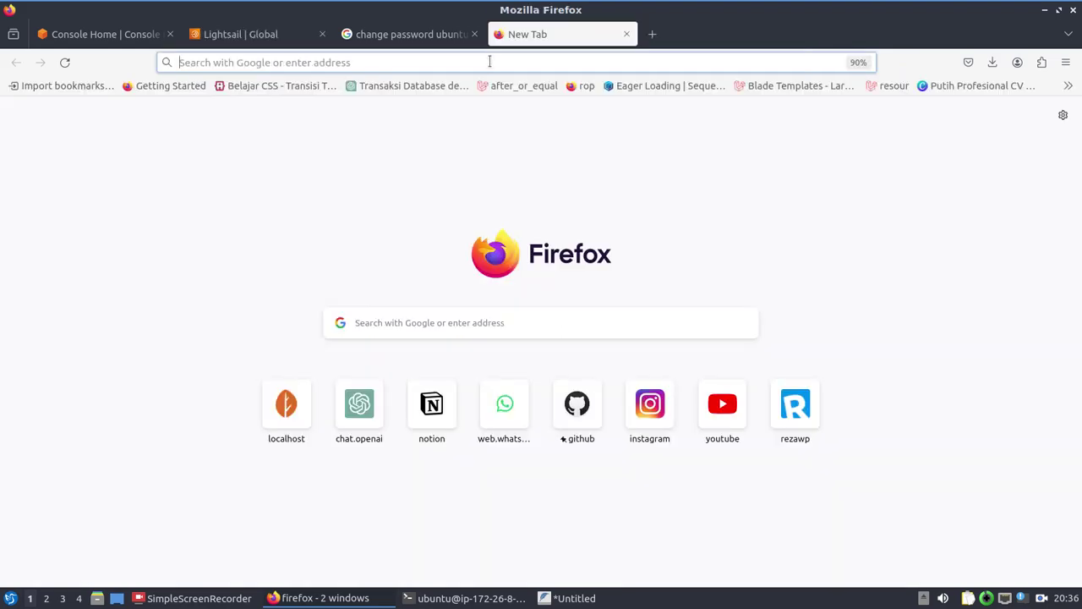
Step: Search Google for 'aa panel download'
click(490, 62)
text(aa panel)
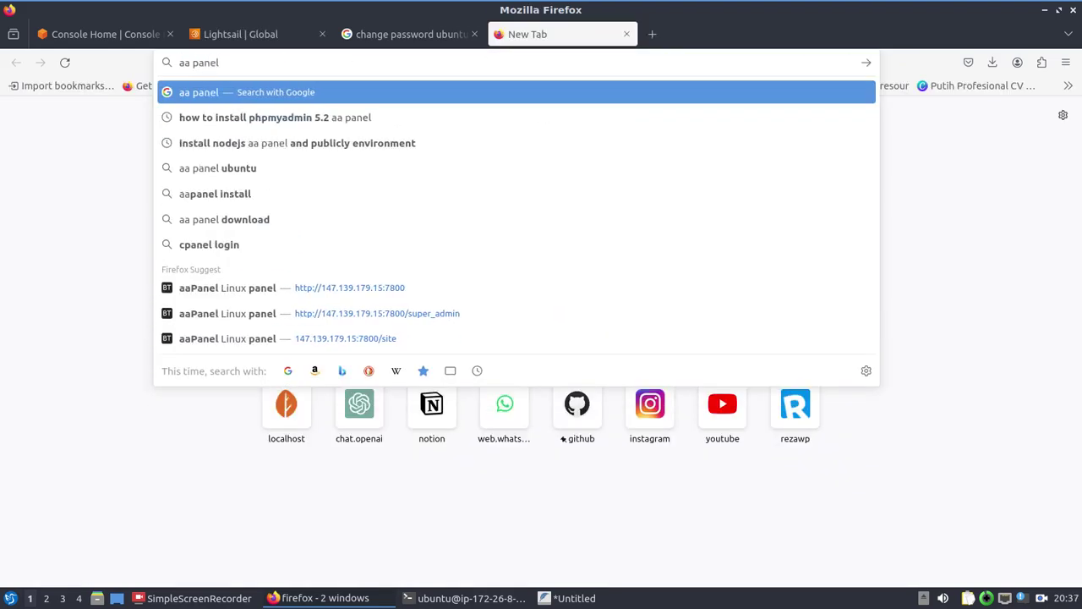
key(Return)
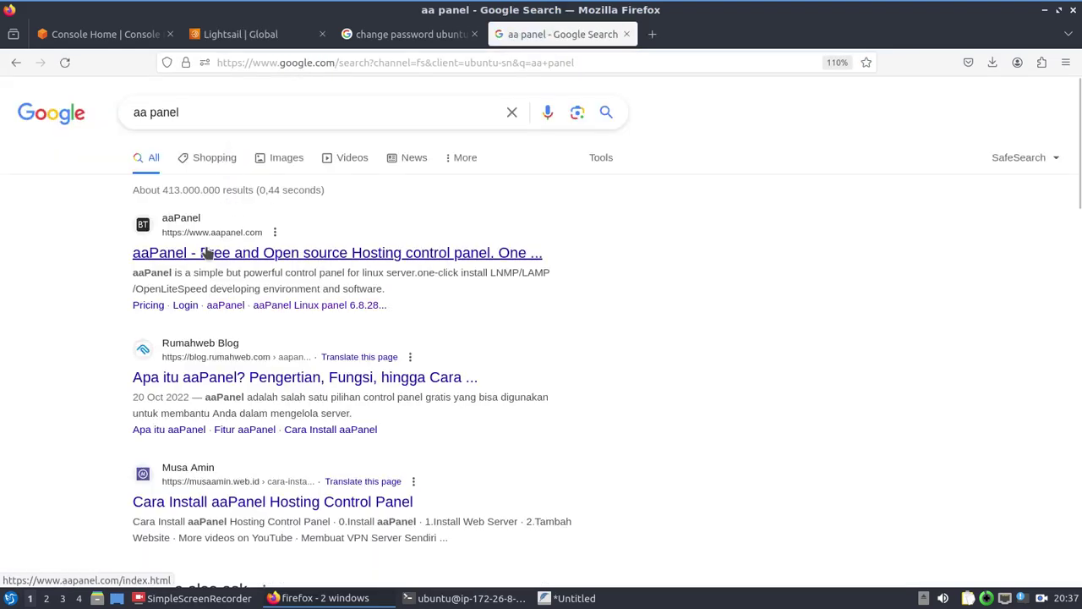
click(358, 112)
text(download)
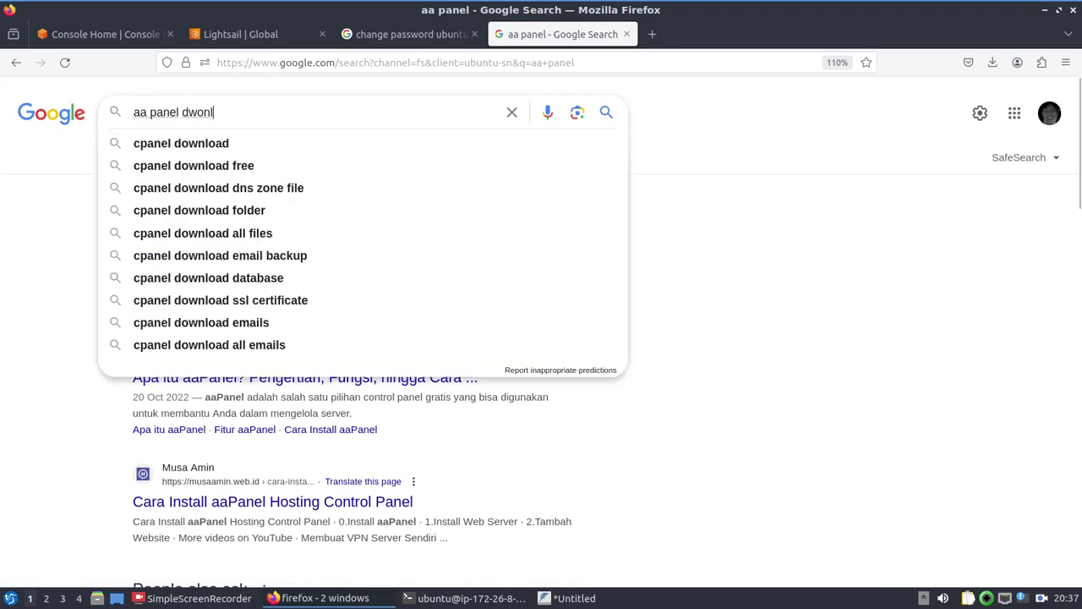
key(Down)
key(Up)
key(BackSpace)
key(BackSpace)
key(BackSpace)
key(BackSpace)
key(BackSpace)
key(BackSpace)
key(BackSpace)
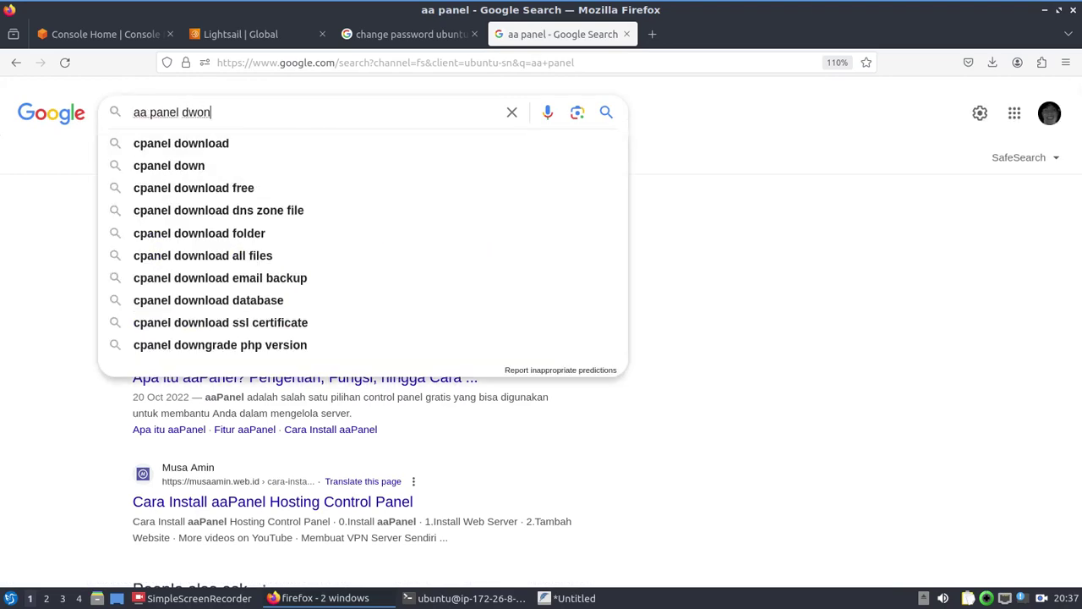
text(w)
key(BackSpace)
text(ownload)
key(Return)
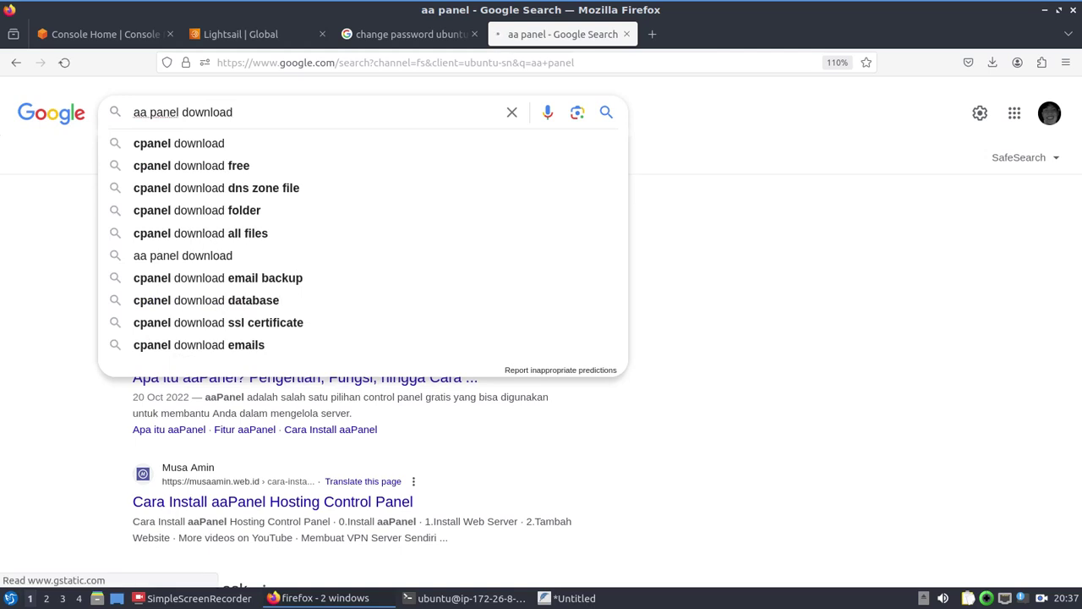
Step: Open the aaPanel download page and copy the Ubuntu/Deepin installation command
click(165, 252)
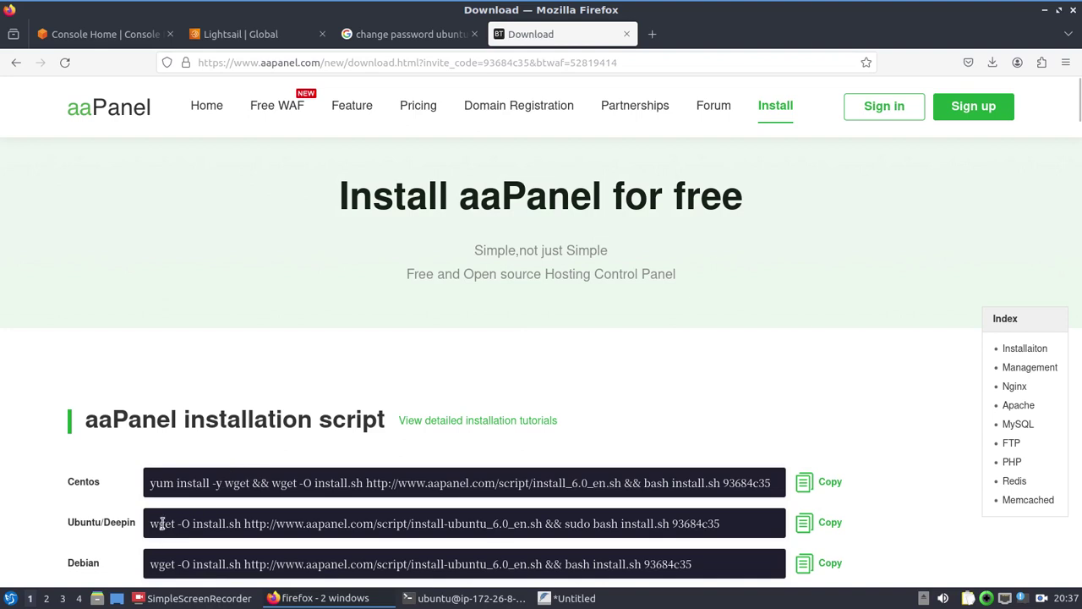
drag(161, 523, 695, 524)
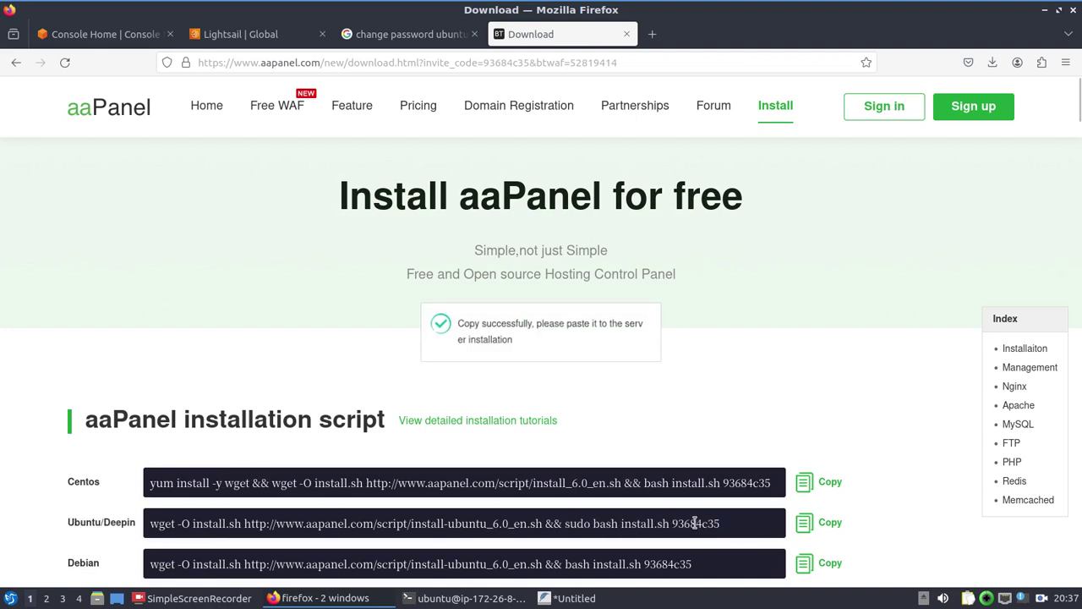
scroll(695, 523, down, 2)
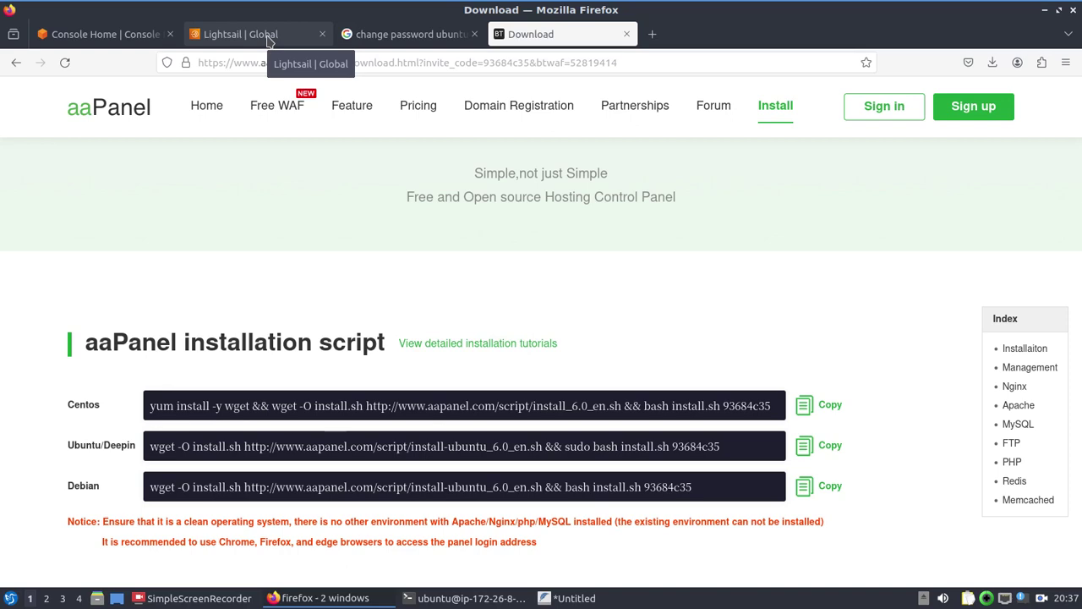
Step: Copy the instance IP and load 18.143.234.210:7800/aa_panel in a new tab
click(269, 38)
scroll(446, 338, up, 1)
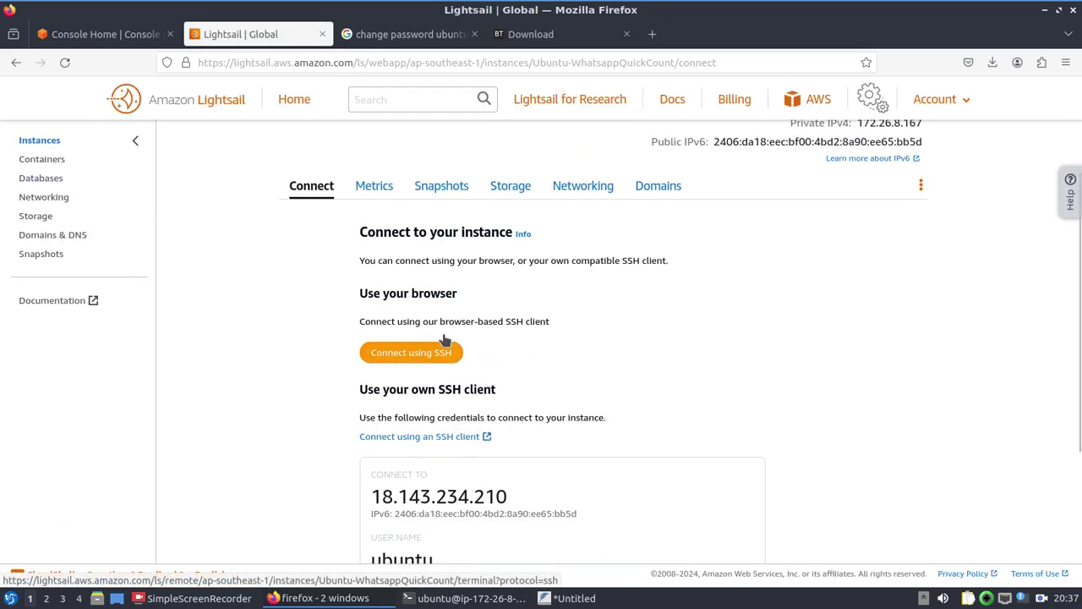
scroll(446, 338, up, 2)
scroll(500, 375, down, 4)
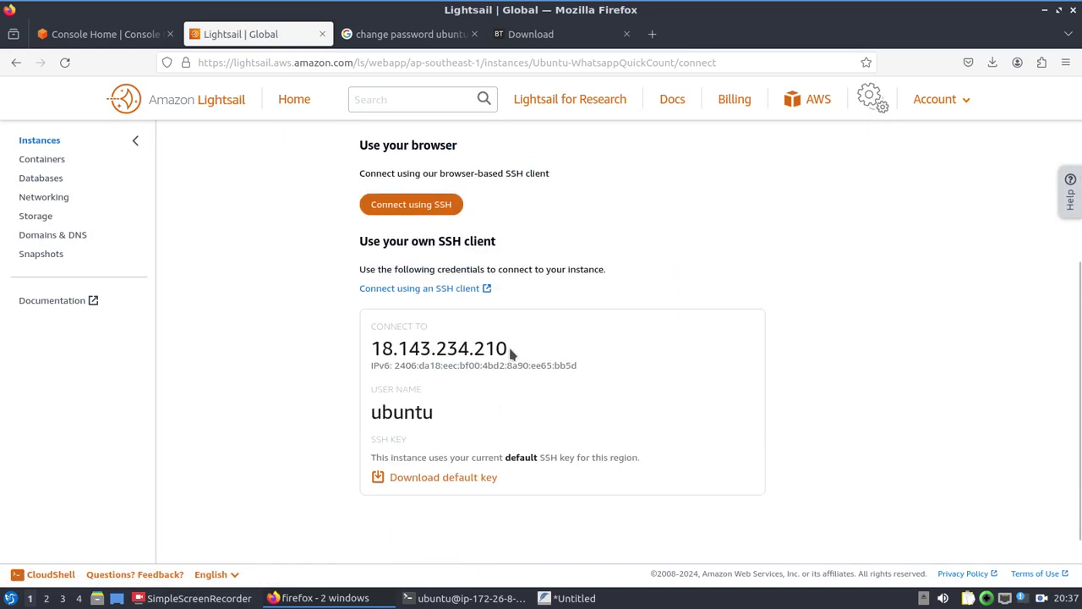
drag(510, 354, 372, 348)
key(ctrl+c)
key(ctrl+t)
key(ctrl+v)
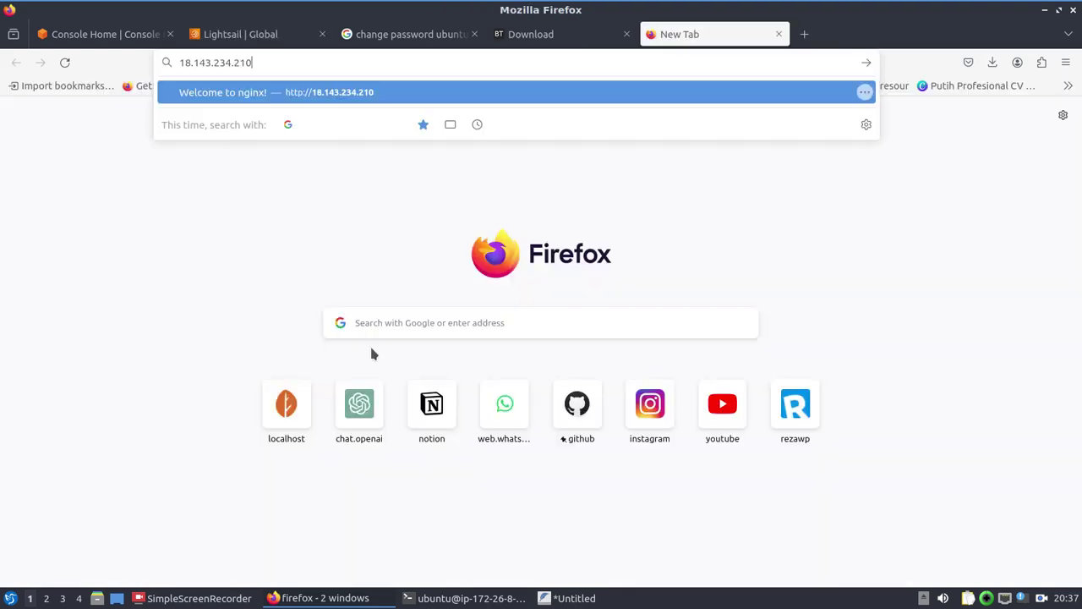
text(:)
key(BackSpace)
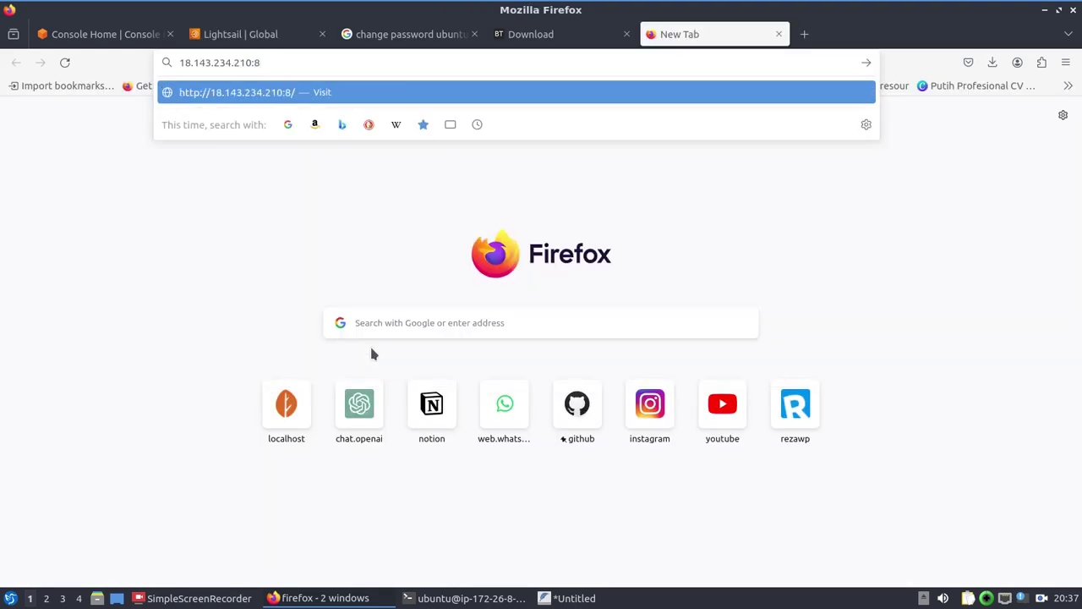
text(7800)
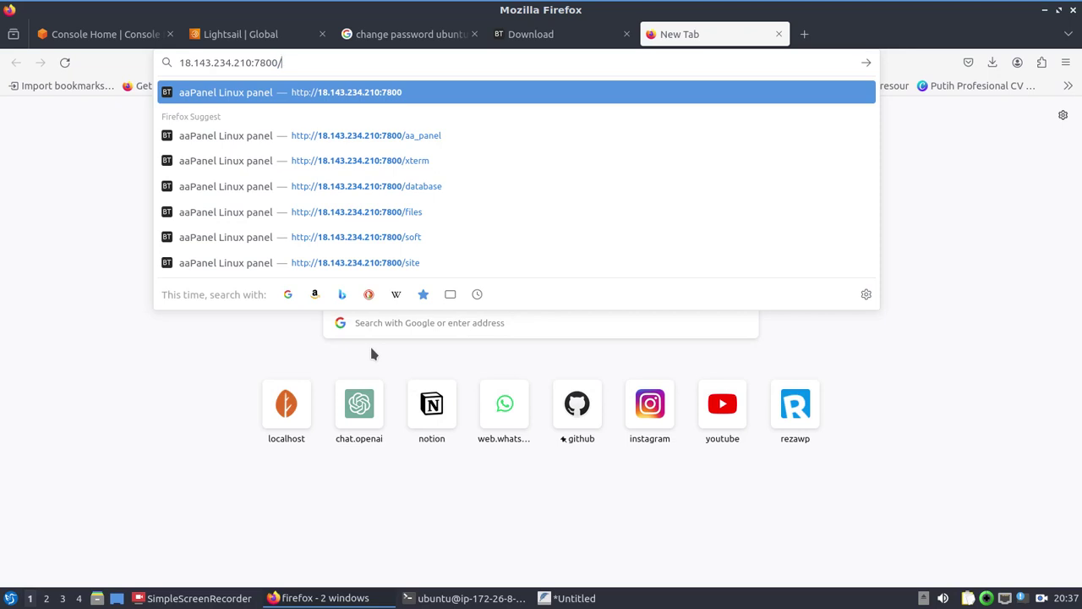
text(/aa_pa)
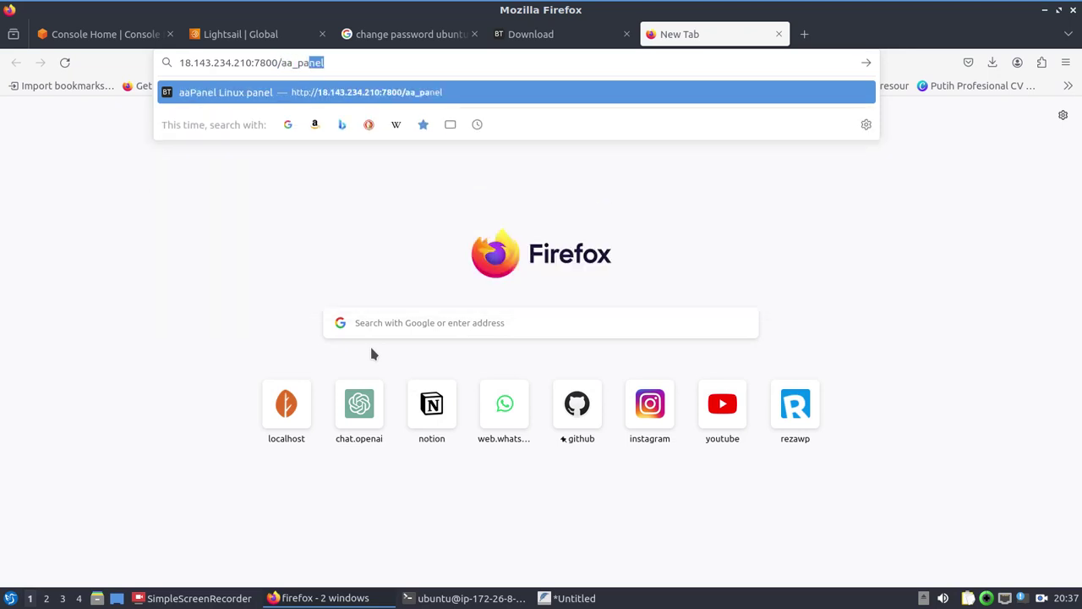
key(Return)
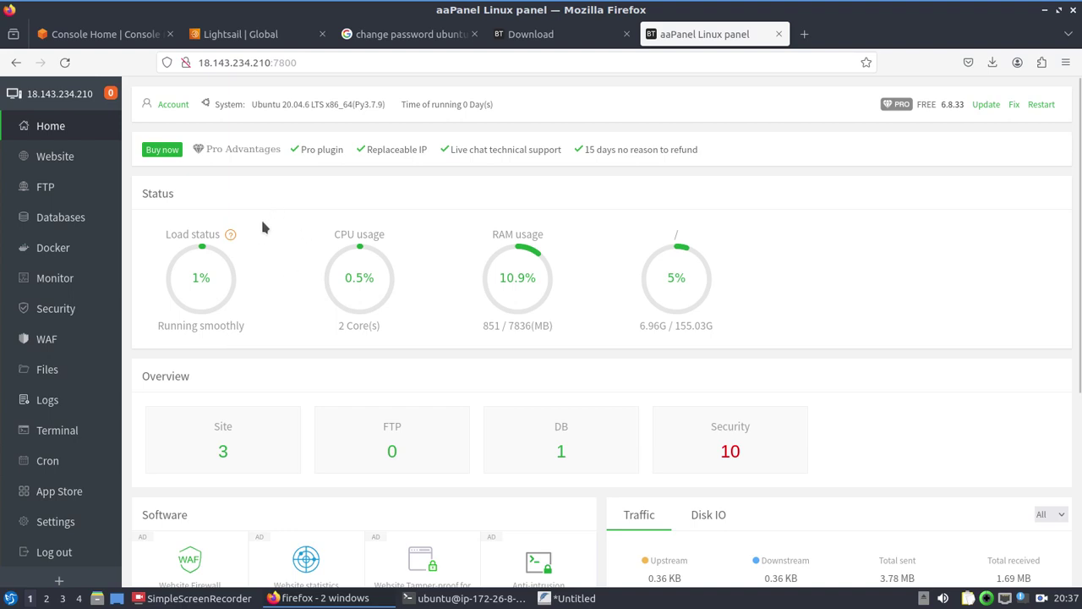
Step: Check installed software in the App Store, then open Databases showing wa_tps
click(51, 501)
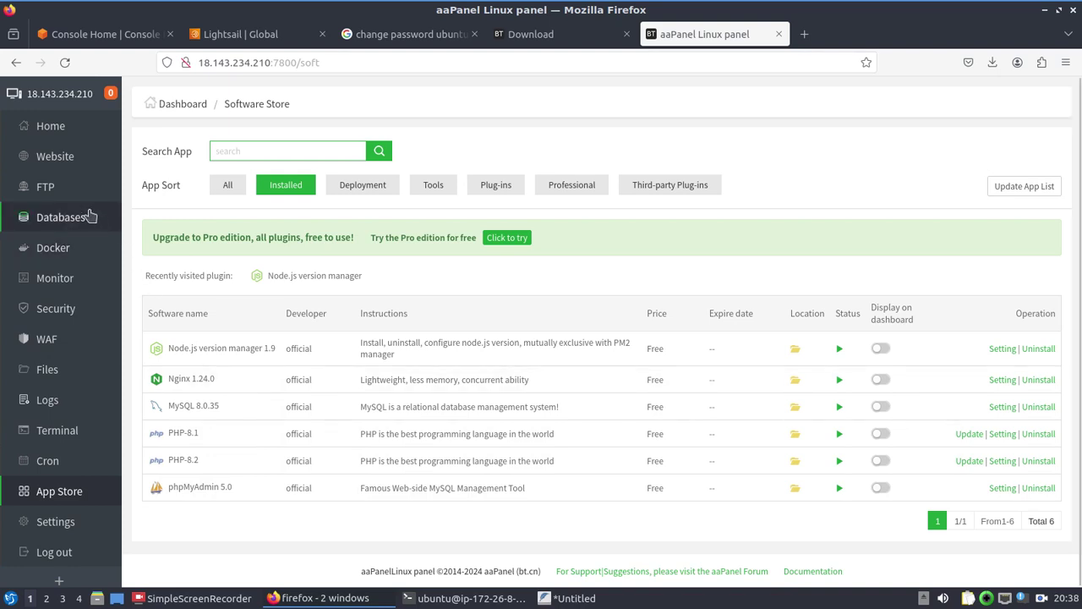
click(86, 214)
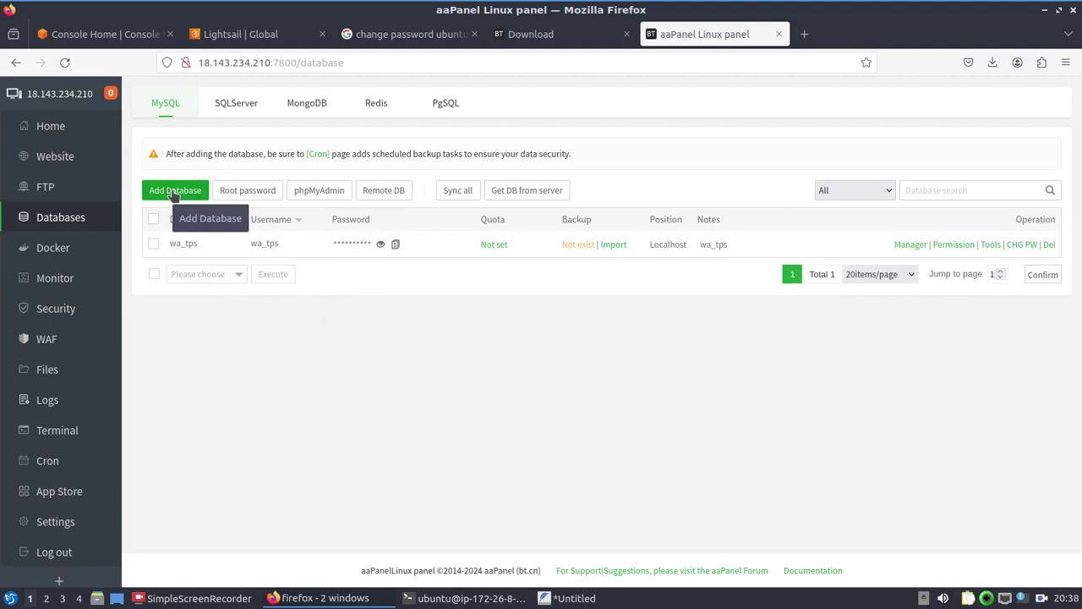
click(173, 191)
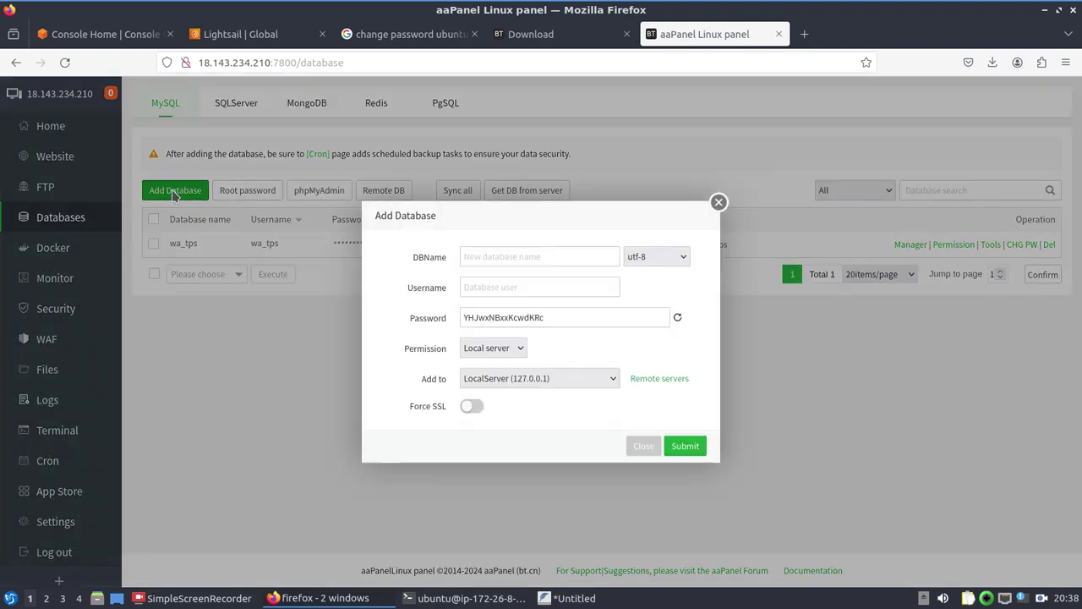
click(493, 260)
text(asdsadsd)
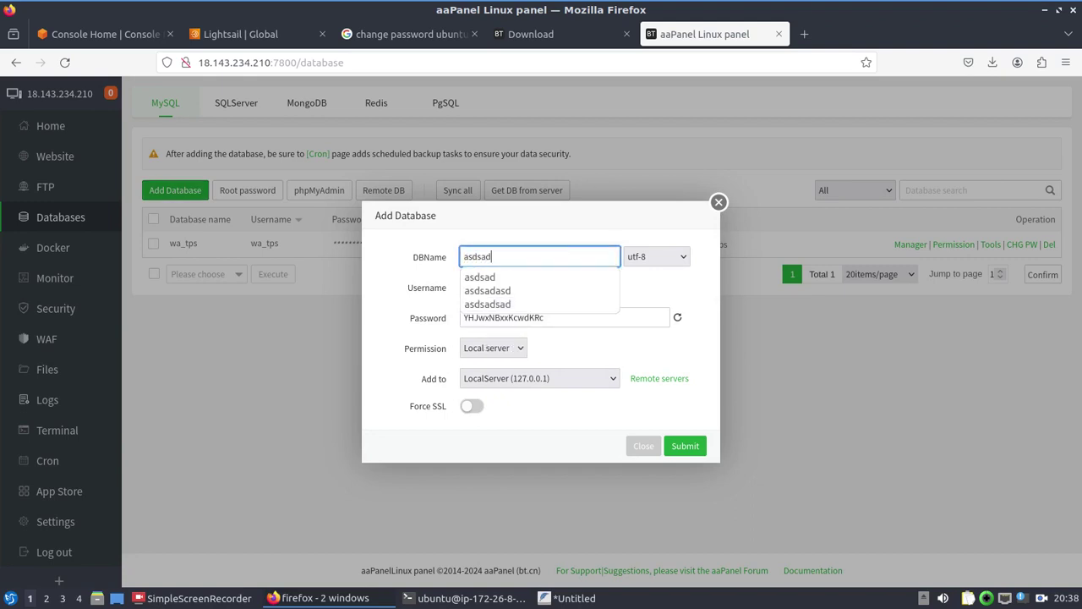
click(514, 350)
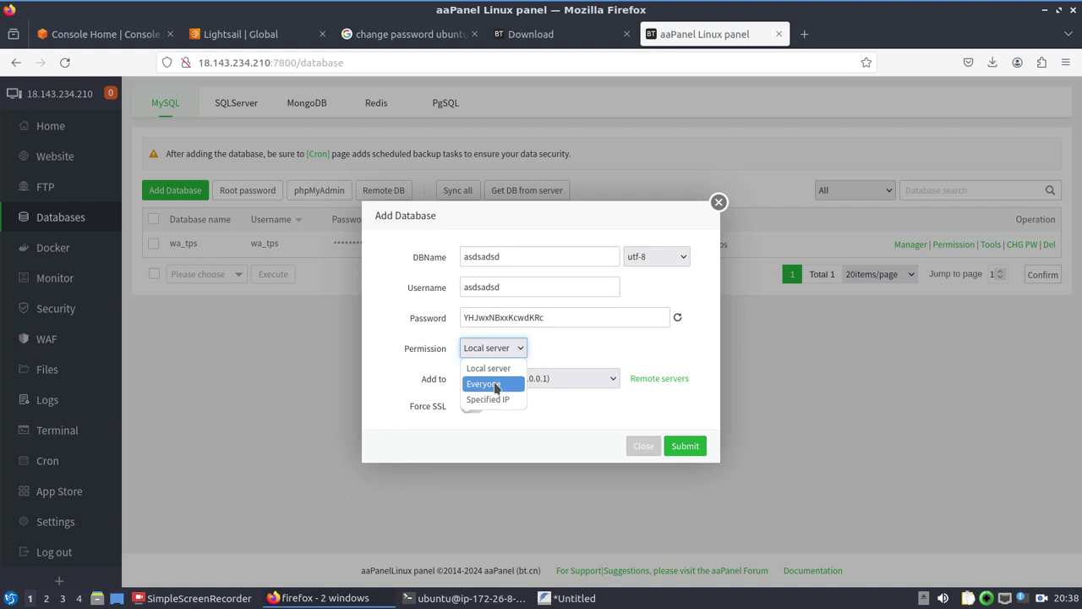
click(495, 385)
click(506, 352)
click(494, 383)
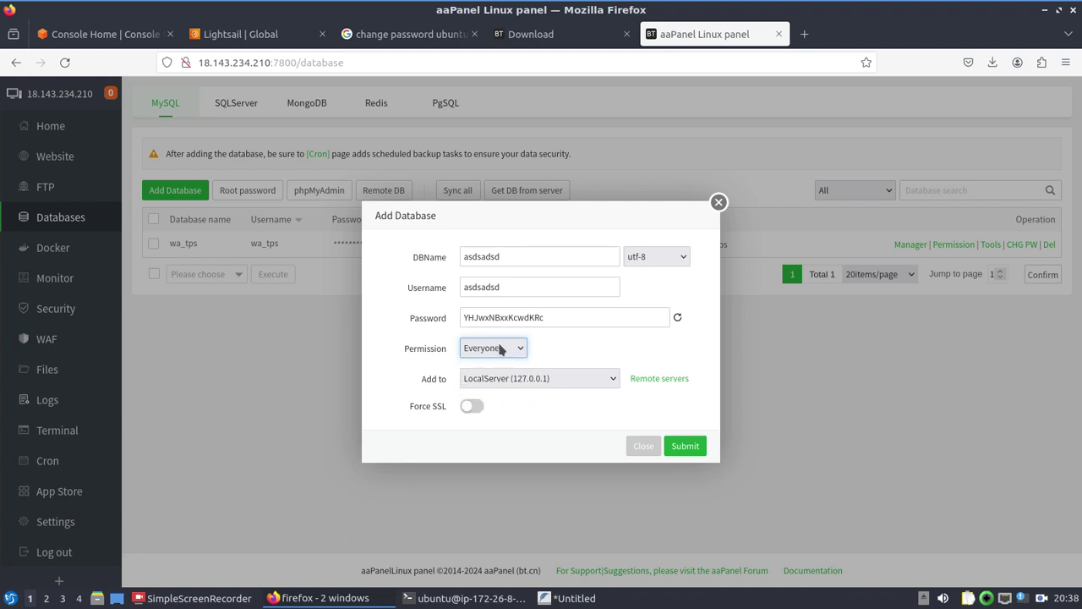
click(502, 349)
click(520, 350)
click(517, 348)
click(516, 351)
click(516, 352)
click(504, 401)
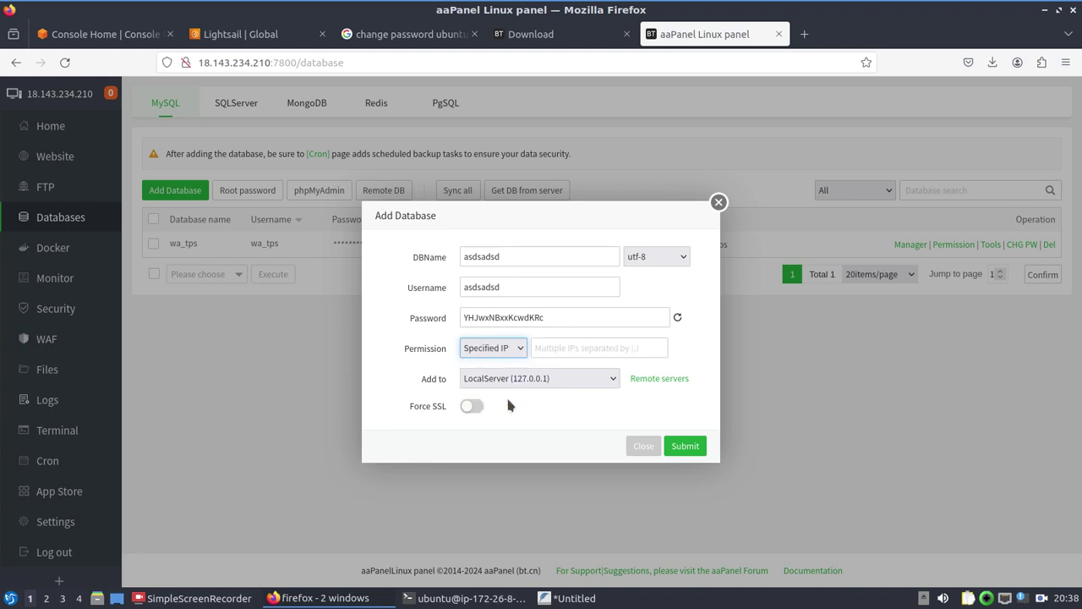
click(502, 347)
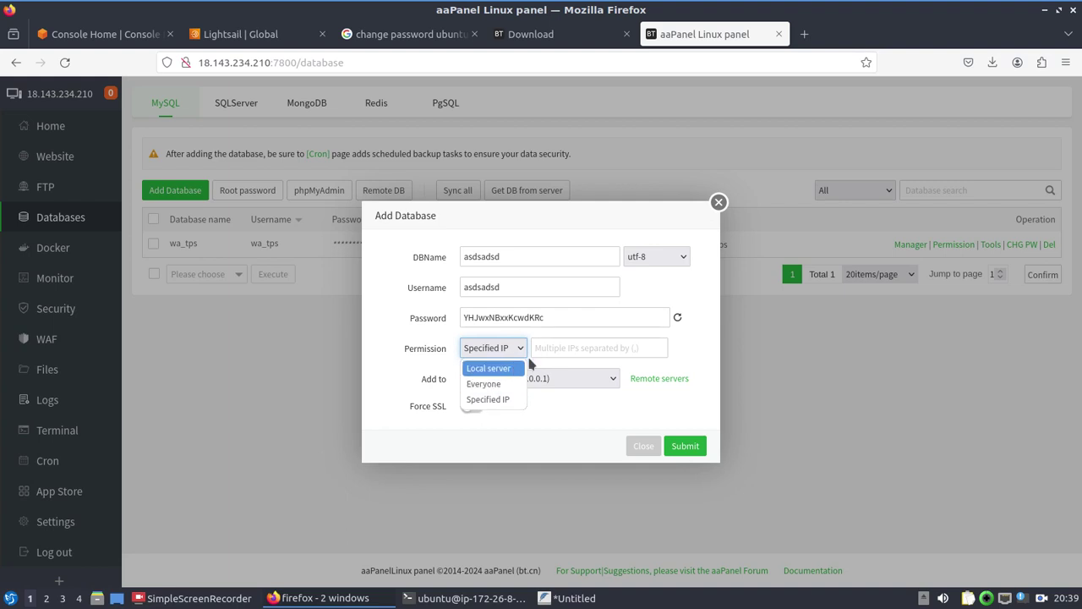
click(521, 350)
click(524, 353)
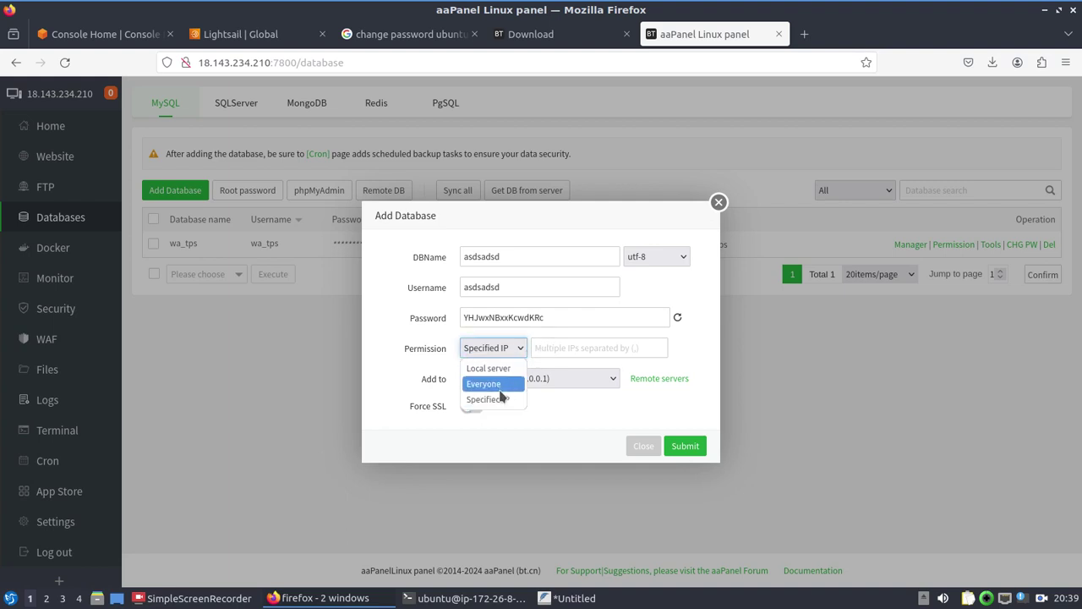
click(500, 388)
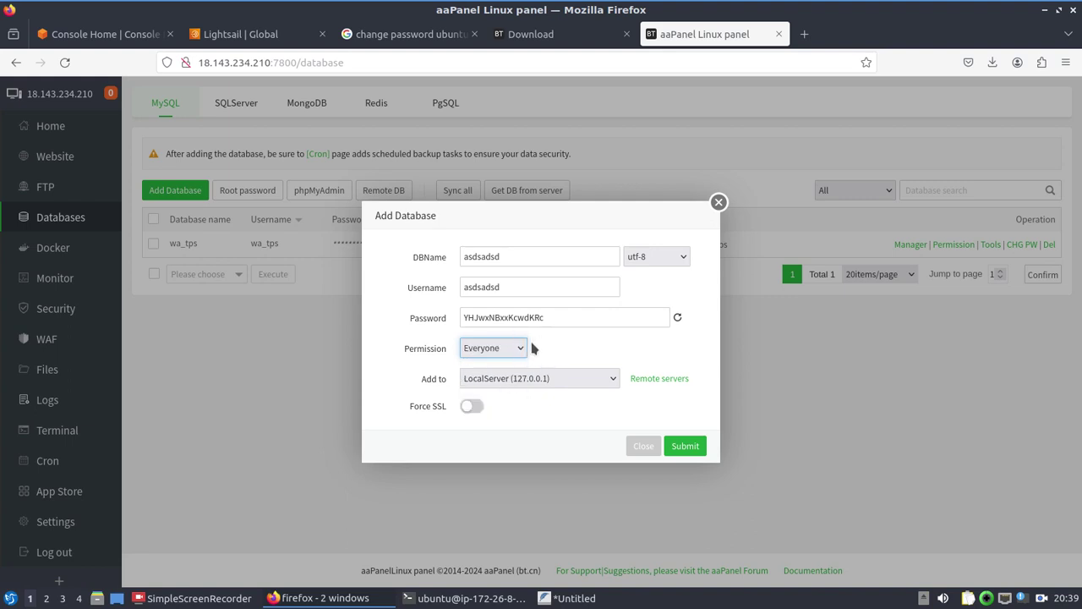
click(539, 349)
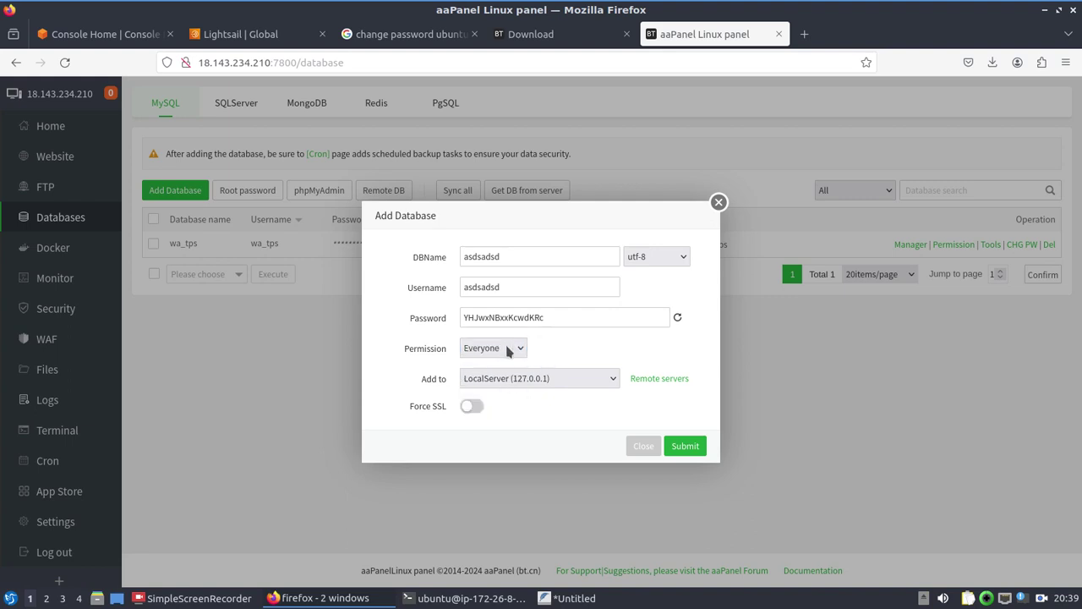
click(636, 448)
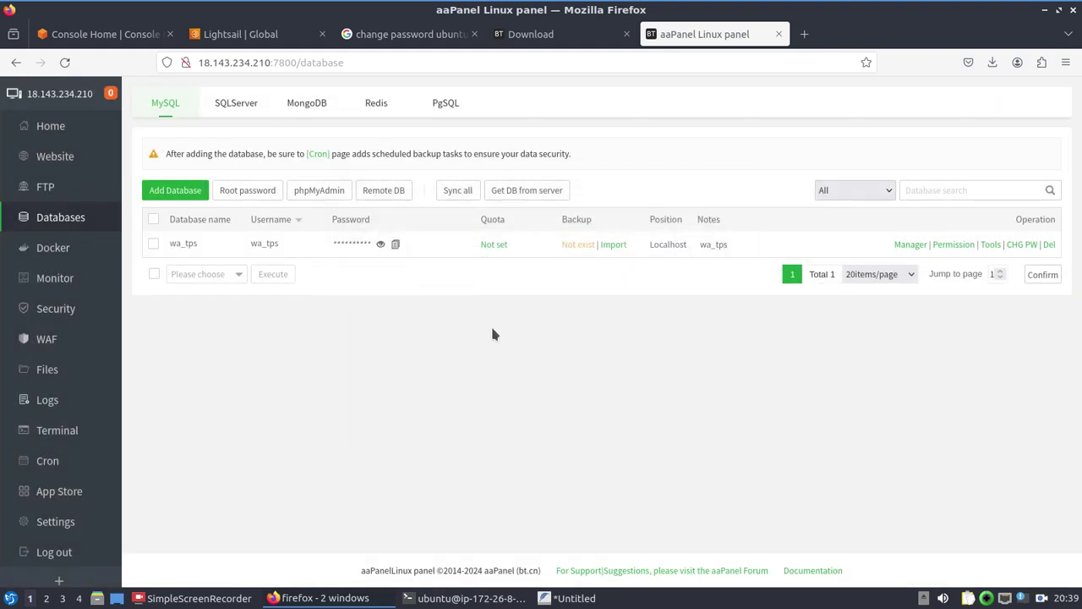
key(ctrl+alt+t)
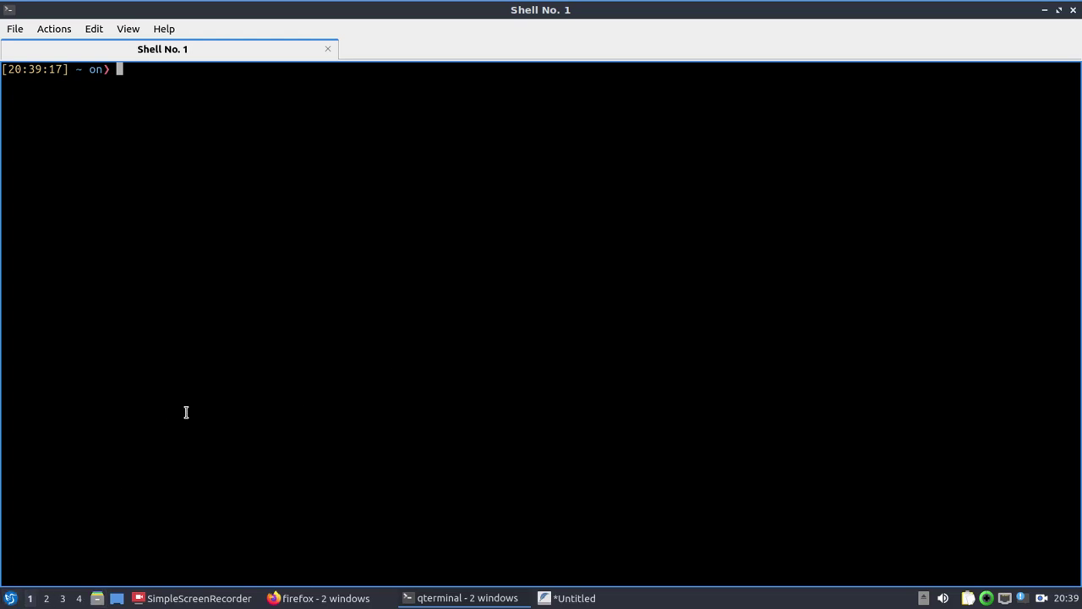
Step: Run mysql -u wa_tps -h 18.143.234.210 -p, taking the host IP from the aaPanel address bar
text(mysql -u wa_boo)
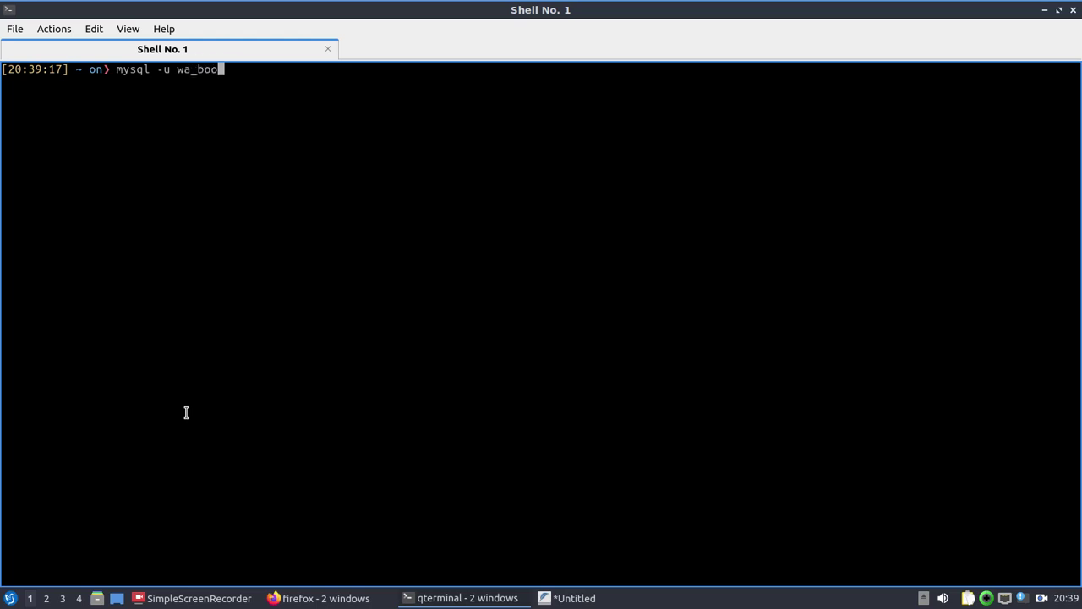
key(BackSpace)
key(BackSpace)
key(BackSpace)
text(tps -h)
key(alt+Tab)
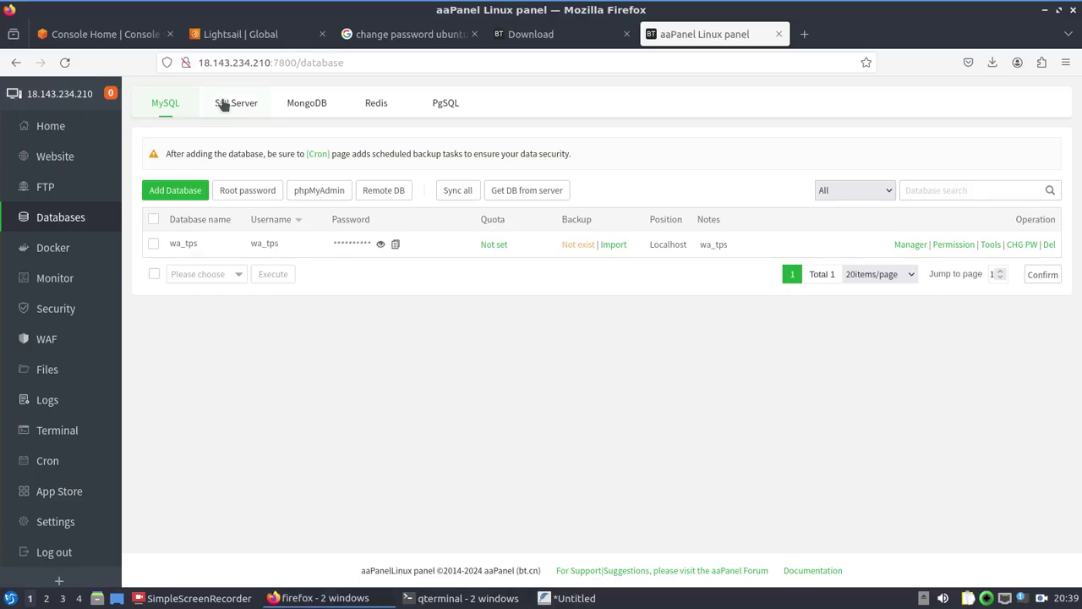
click(261, 62)
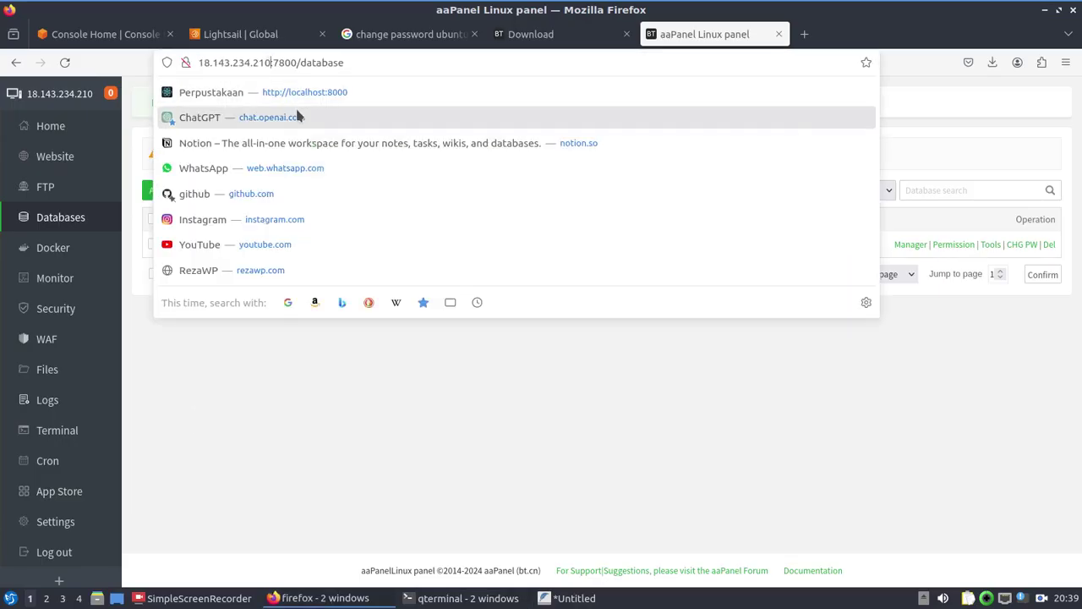
key(ctrl+shift+Left)
key(ctrl+shift+Left)
key(ctrl+shift+Left)
key(ctrl+shift+Left)
key(alt+Tab)
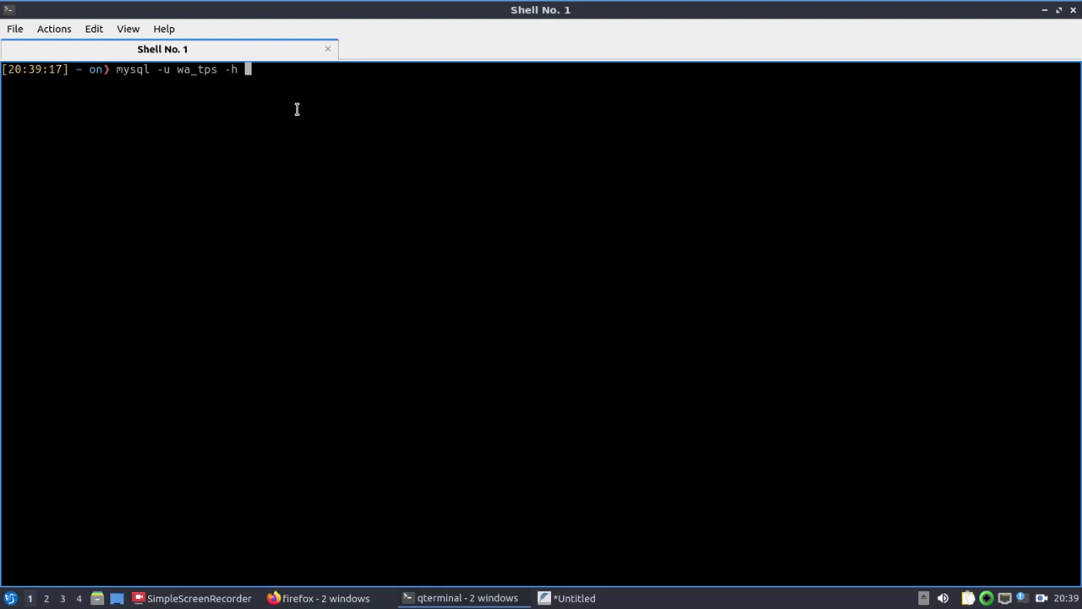
text(18.143.234.210)
text(-p)
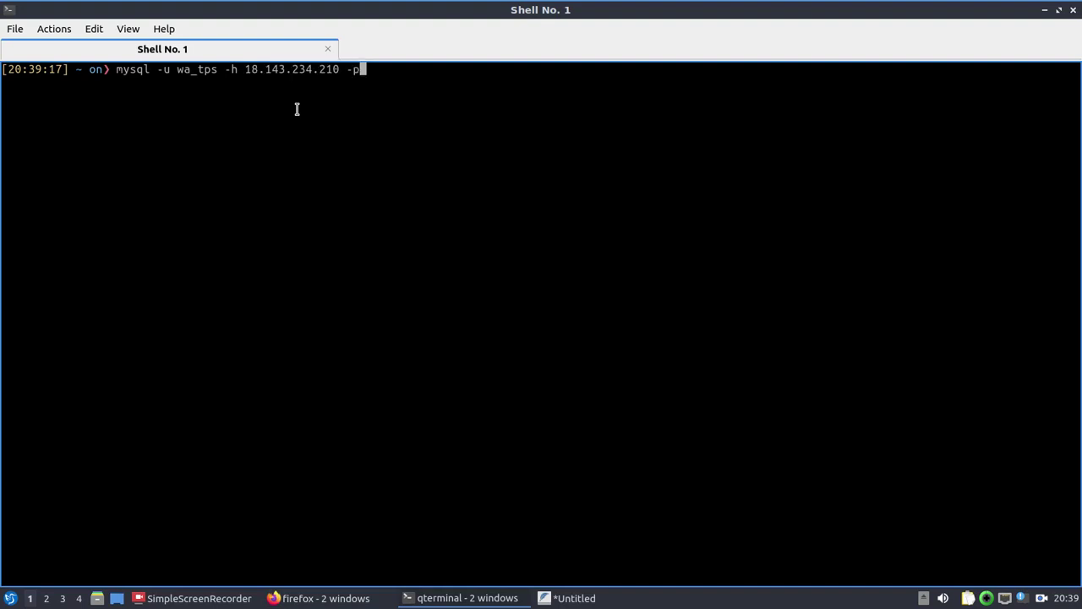
key(Return)
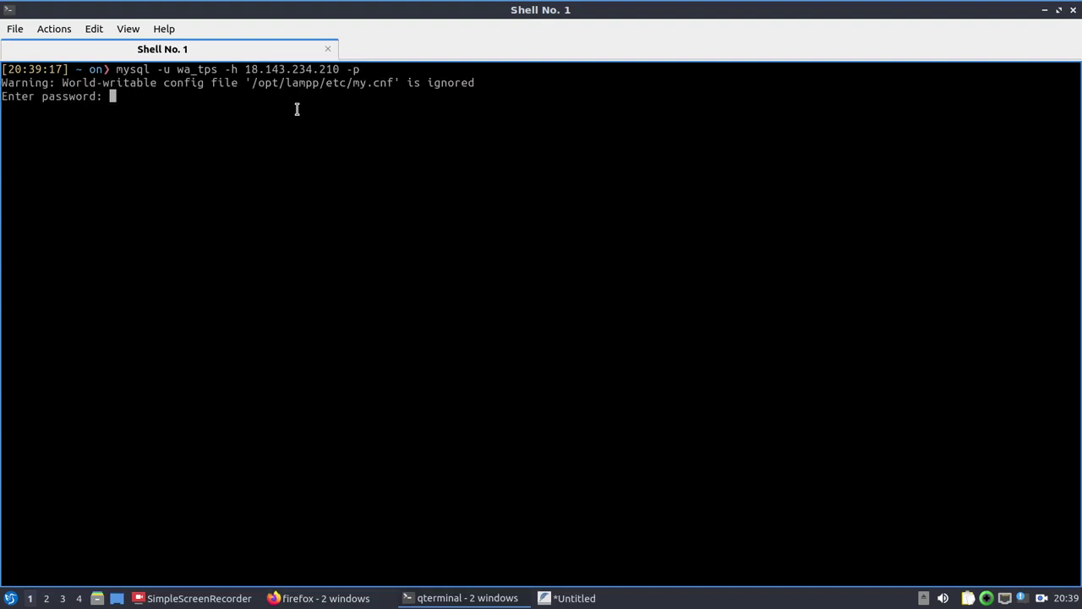
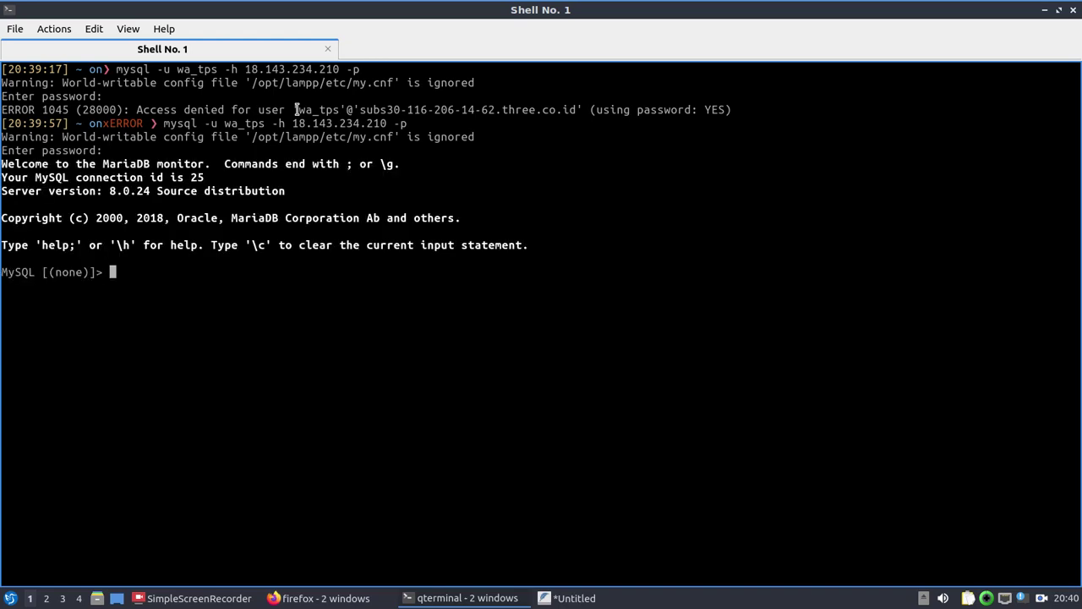
Step: Run show databases; and highlight the listed wa_tps database in the output
text(show databases;)
key(Return)
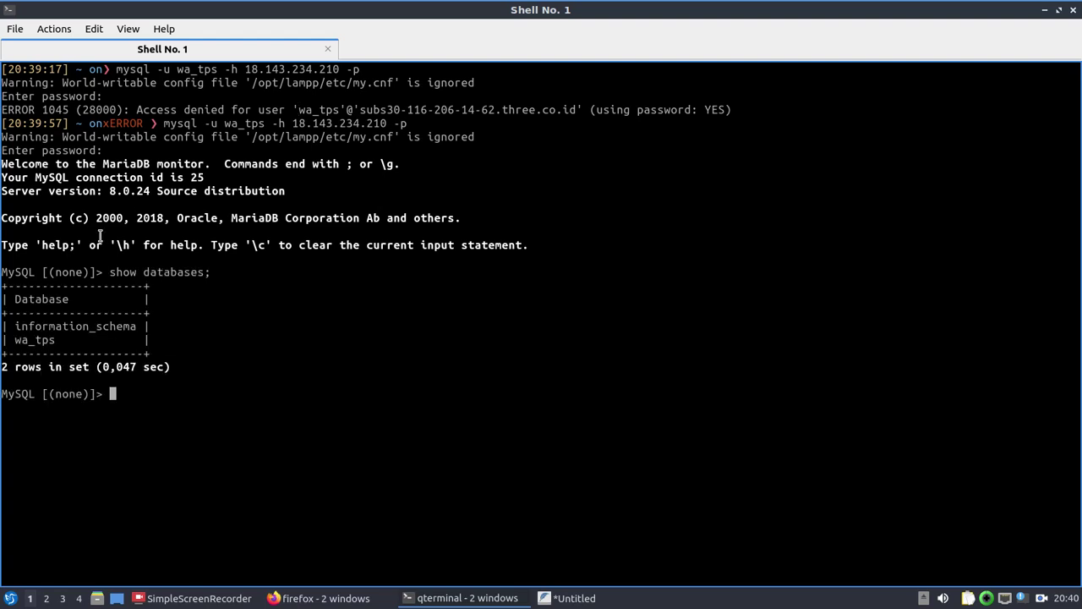
drag(16, 339, 58, 339)
click(152, 406)
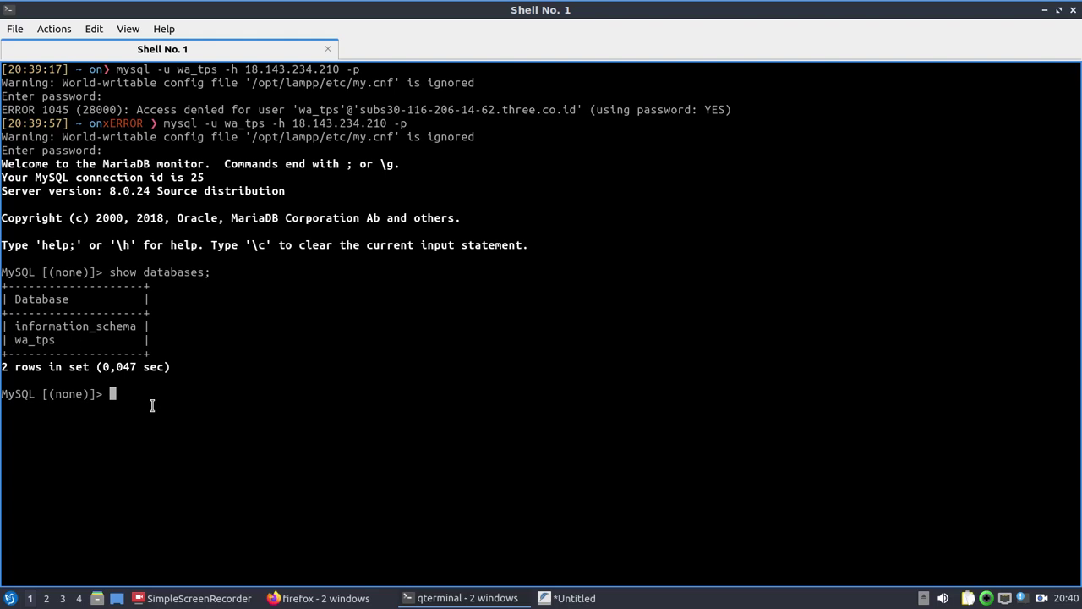
triple_click(53, 345)
click(51, 343)
triple_click(18, 341)
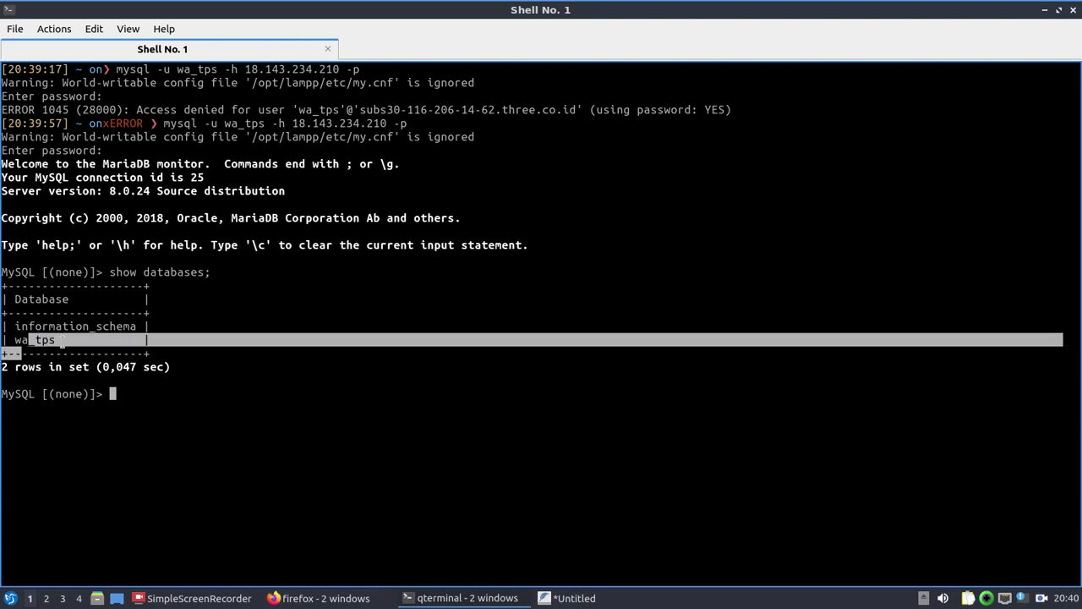
click(56, 343)
mouse_move(56, 342)
mouse_down()
mouse_move(21, 343)
mouse_move(65, 347)
mouse_up()
click(14, 342)
click(141, 402)
Step: Leave the MySQL client for the shell and clear the terminal screen
key(ctrl+d)
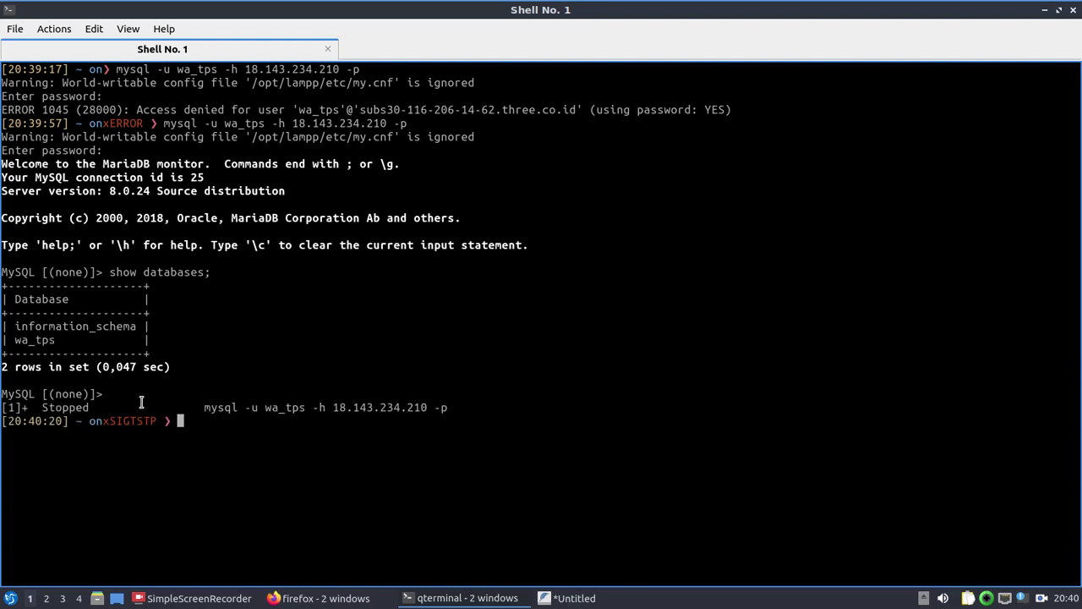
text(clear)
key(Return)
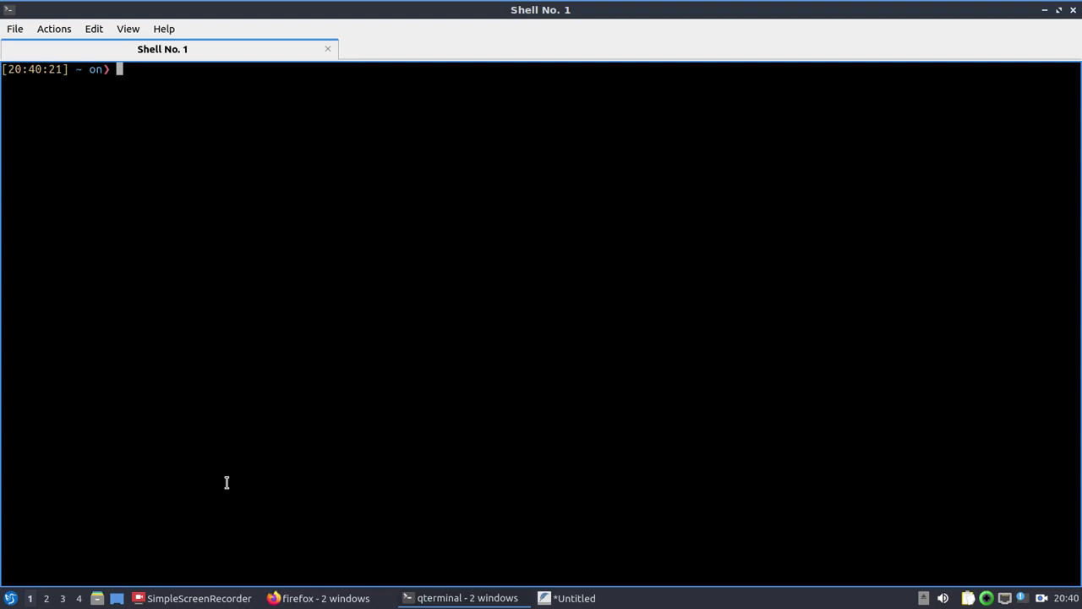
Step: Switch between the terminal and Firefox, ending on aaPanel's Databases page listing wa_tps
key(alt+Tab)
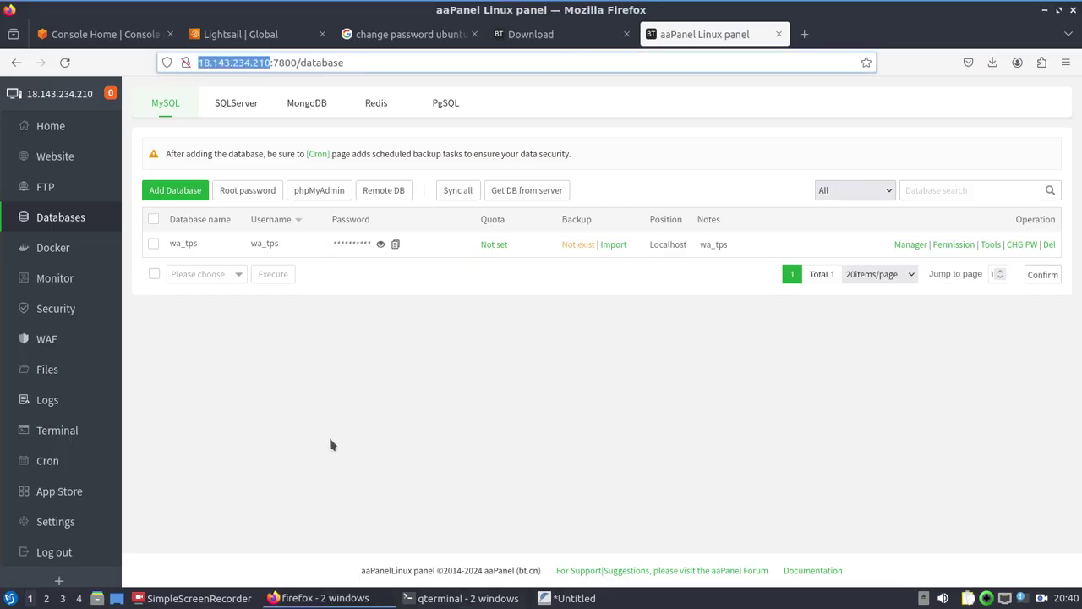
key(alt+Tab)
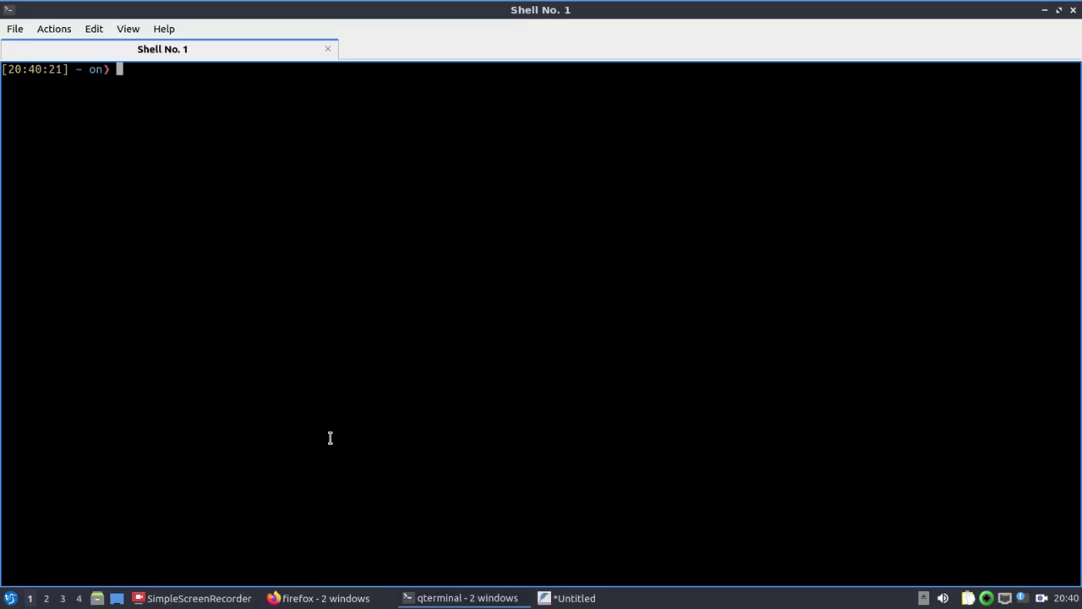
key(alt+Tab)
key(alt+Tab)
key(alt+Tab)
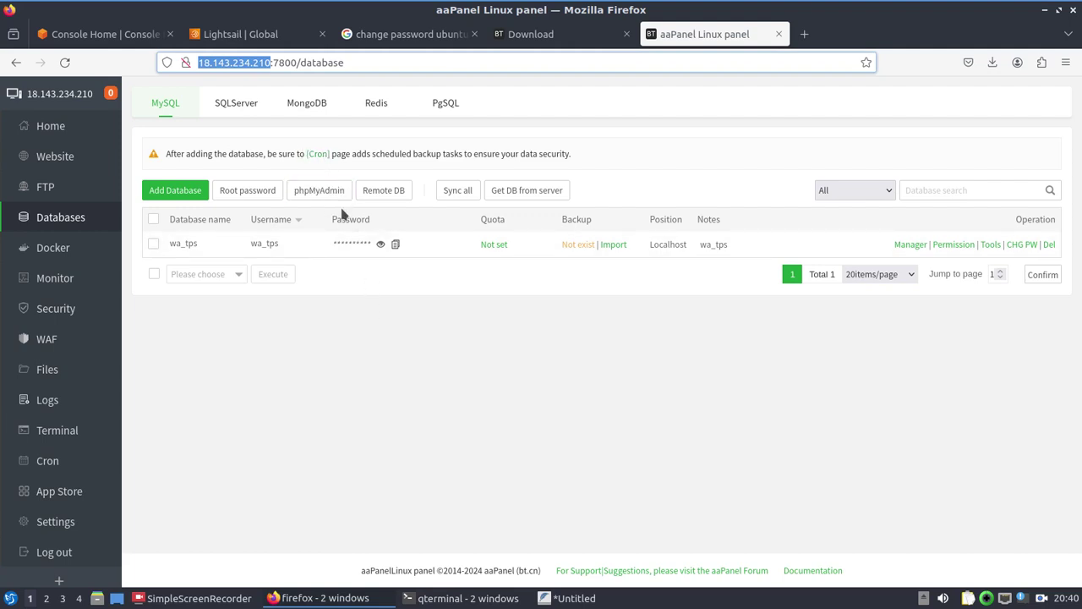
Step: Go to the Lightsail instance console and its Networking settings
click(257, 38)
scroll(330, 229, up, 3)
scroll(372, 233, up, 2)
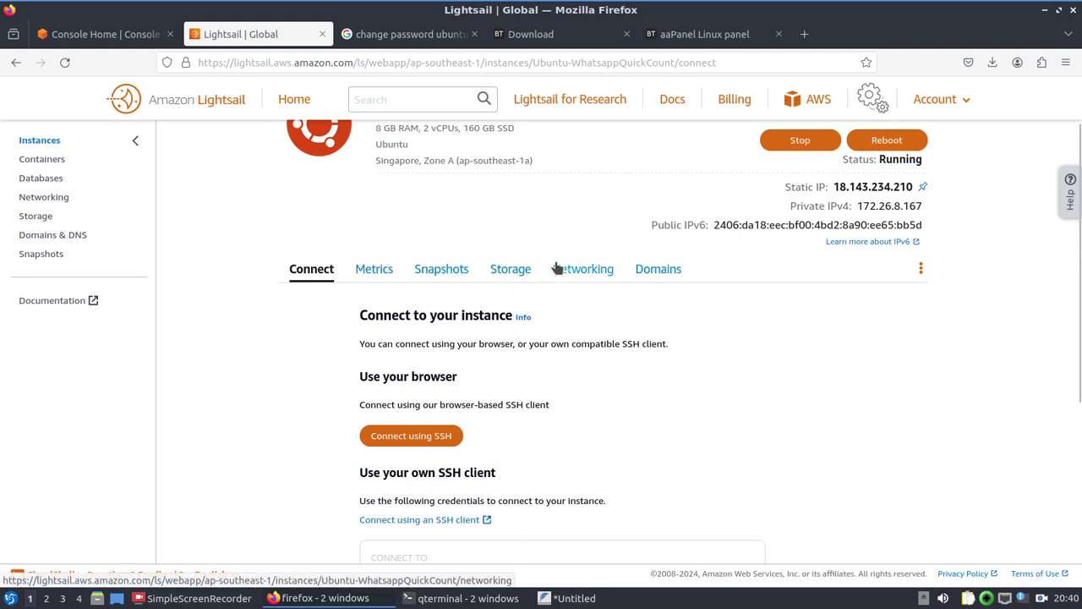
scroll(448, 222, up, 2)
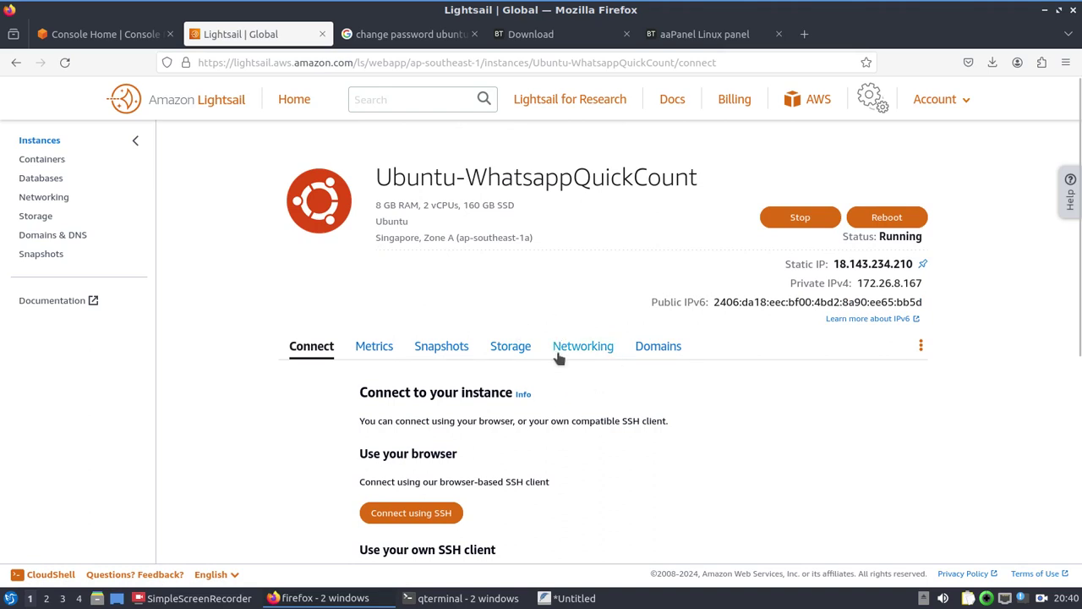
click(560, 349)
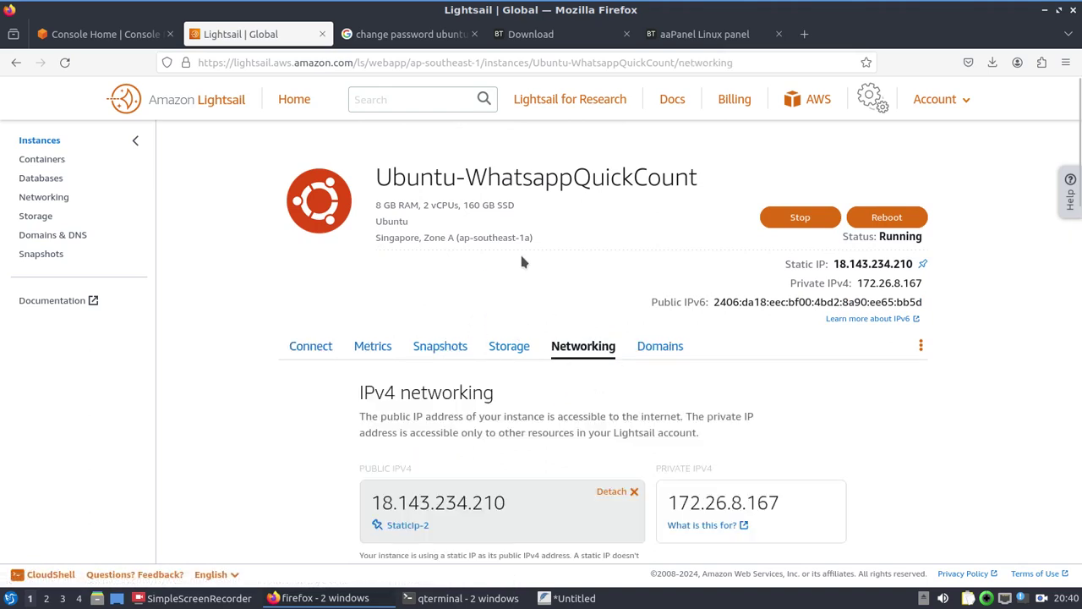
Step: Scroll to the IPv4 firewall and highlight the MySQL/Aurora rule's 3306 port
scroll(482, 358, down, 5)
scroll(484, 362, down, 1)
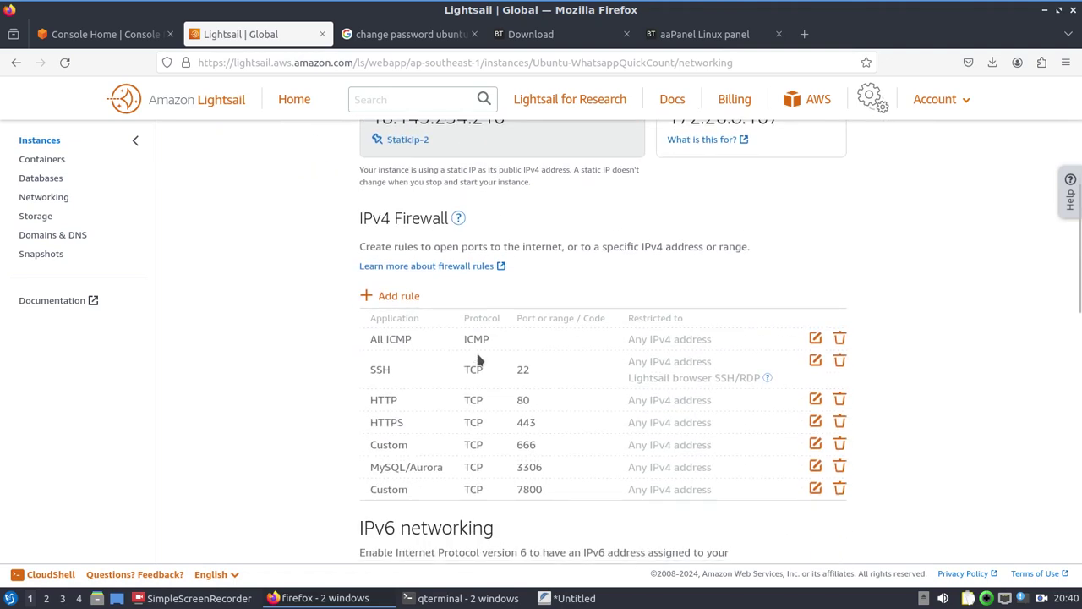
drag(356, 218, 401, 224)
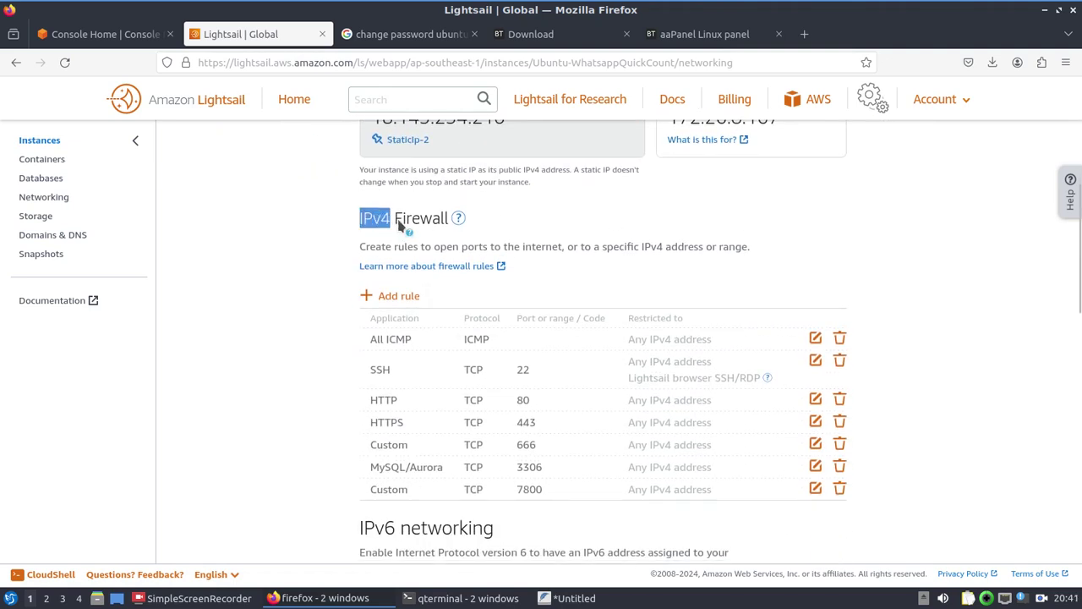
click(322, 322)
scroll(446, 369, down, 2)
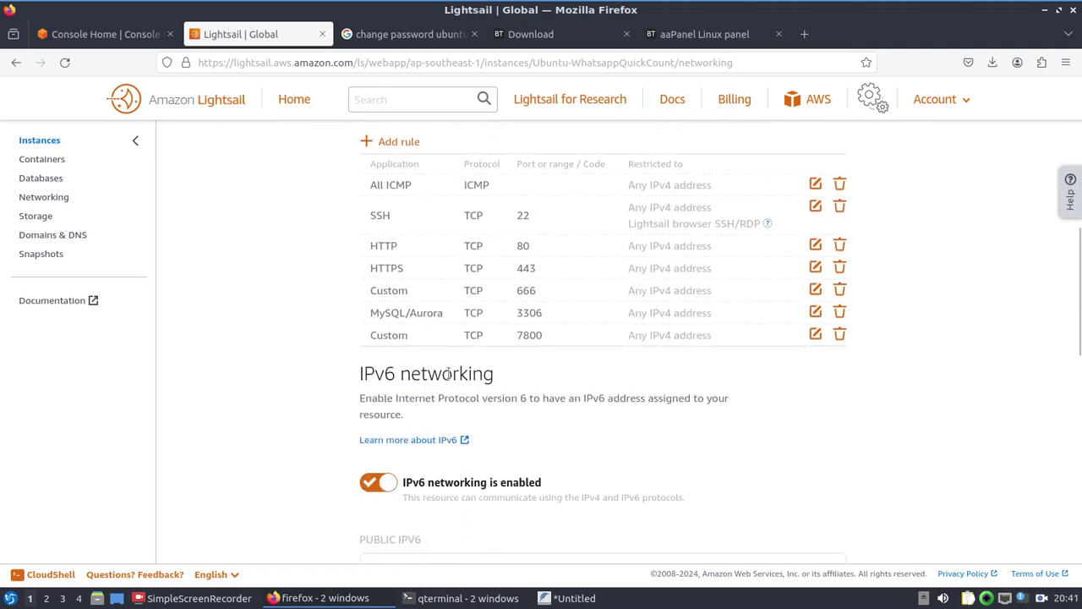
mouse_move(545, 315)
mouse_down()
mouse_move(515, 314)
mouse_move(557, 326)
mouse_up()
click(553, 315)
click(554, 310)
click(542, 311)
Step: Check the IPv4 and IPv6 firewall rules for MySQL/Aurora 3306 and Custom 7800
scroll(578, 344, down, 5)
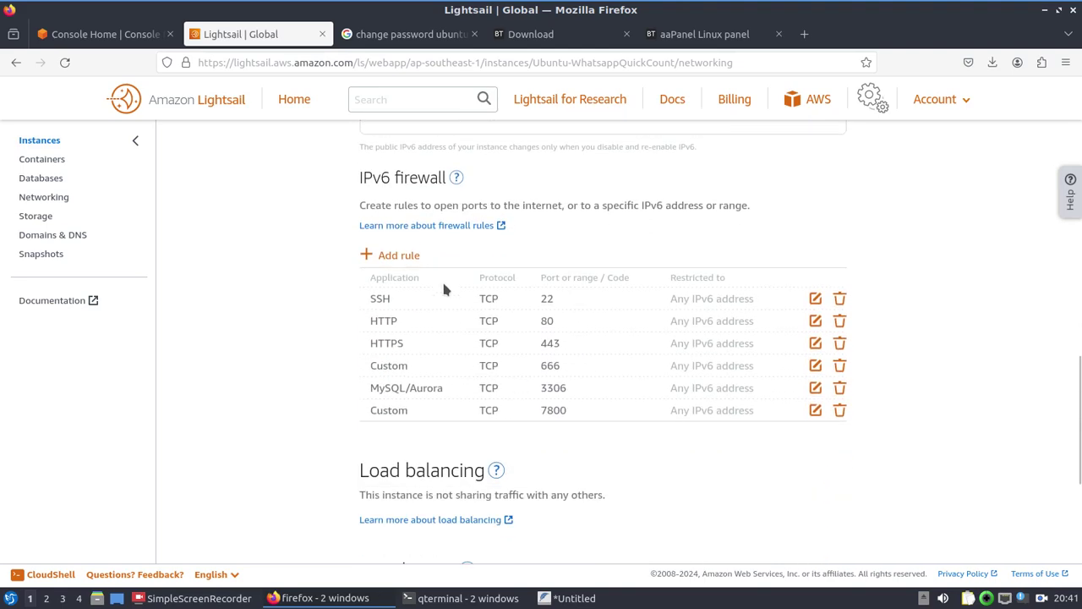
scroll(448, 269, up, 5)
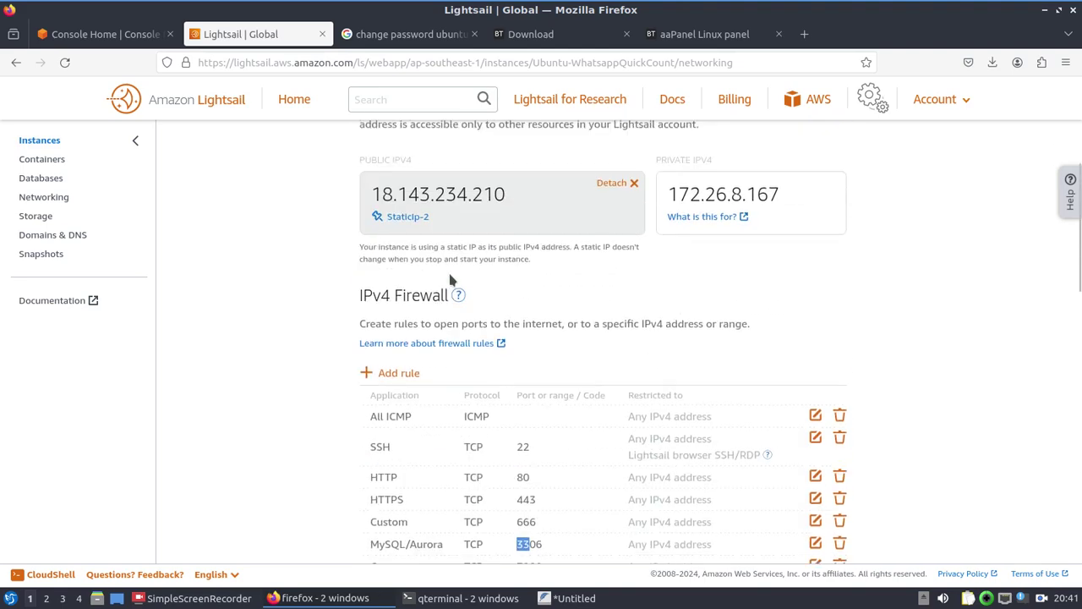
drag(358, 310, 445, 311)
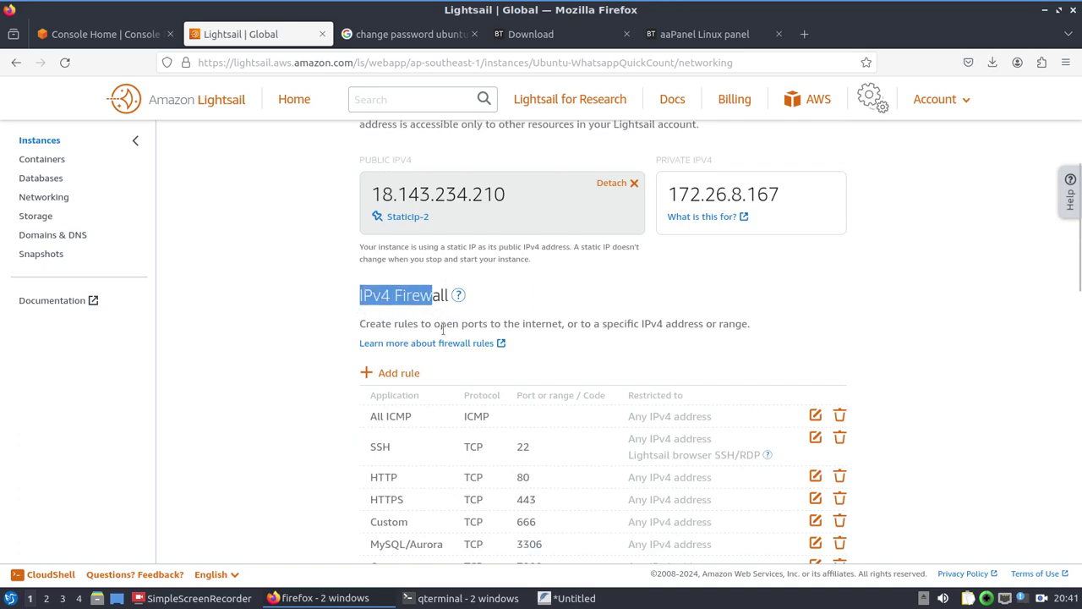
scroll(445, 329, down, 3)
drag(494, 376, 443, 375)
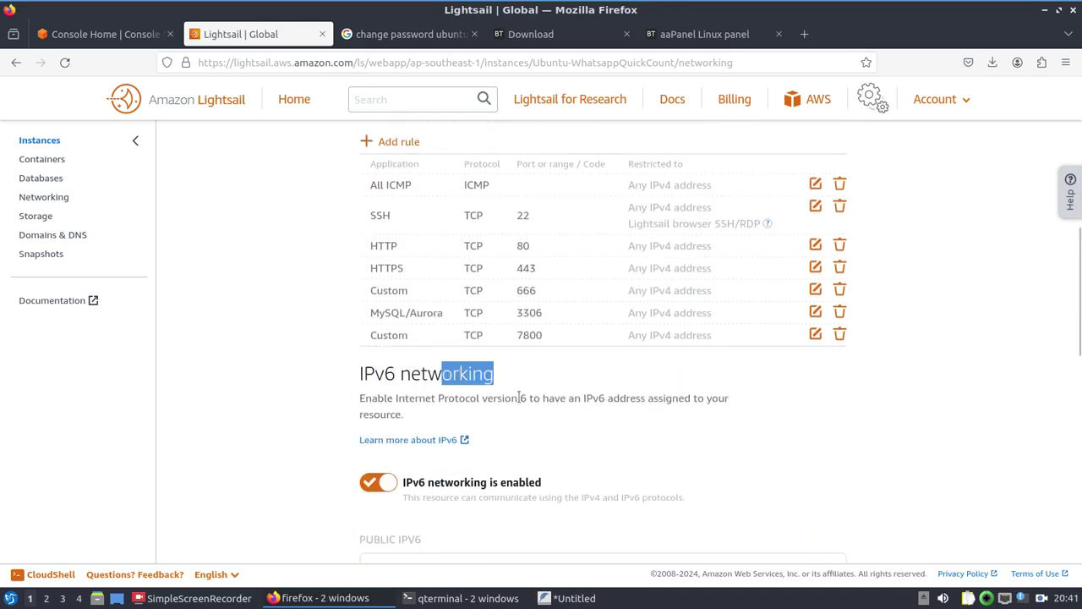
scroll(517, 394, down, 5)
scroll(597, 469, down, 3)
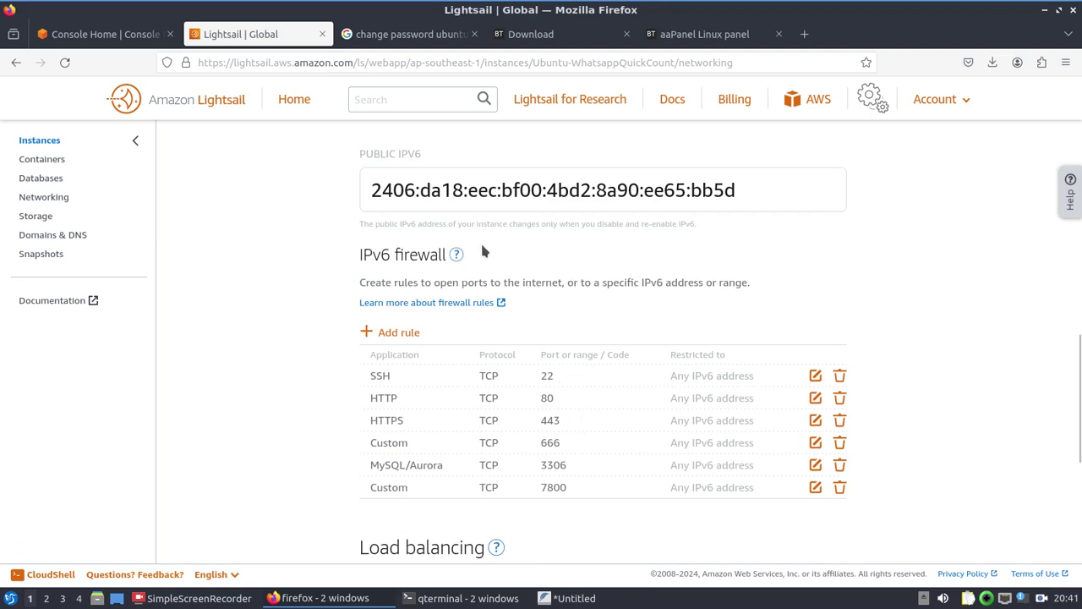
scroll(567, 339, up, 5)
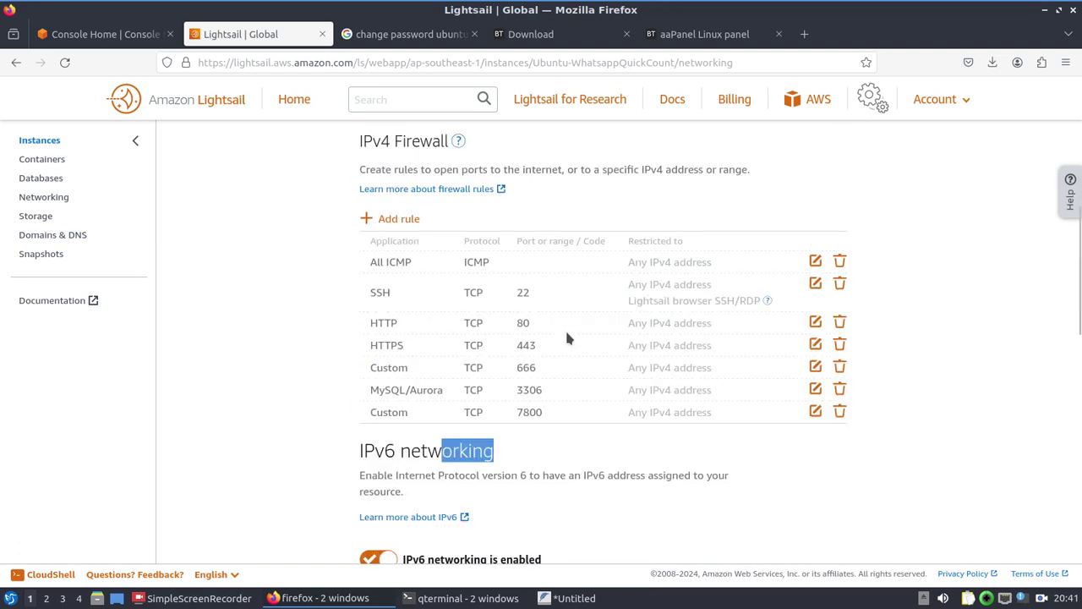
scroll(568, 336, up, 2)
scroll(567, 336, down, 2)
click(565, 340)
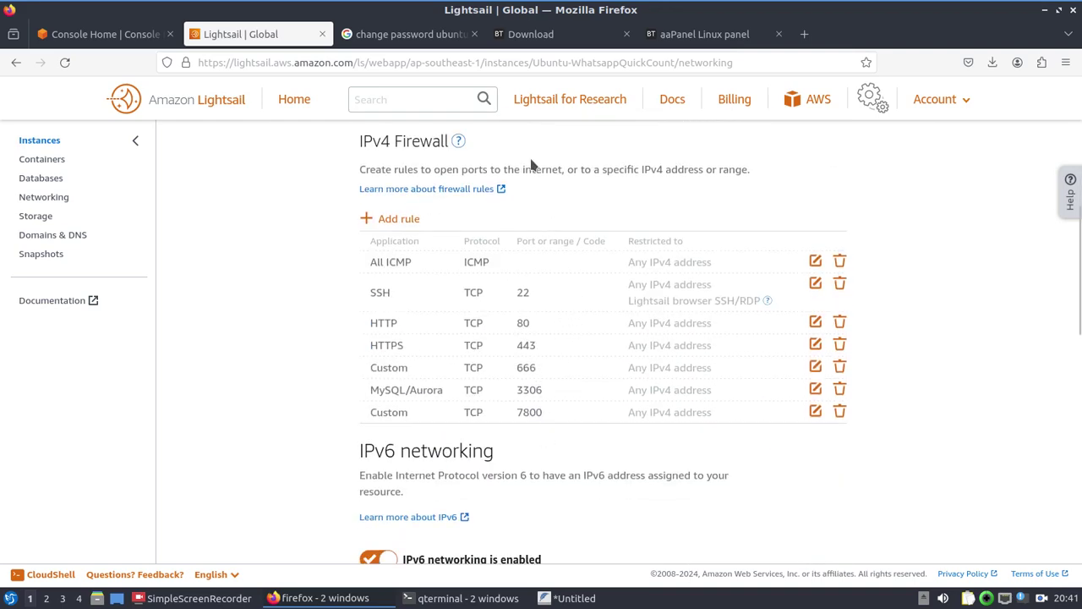
key(alt+Tab)
text(ssh)
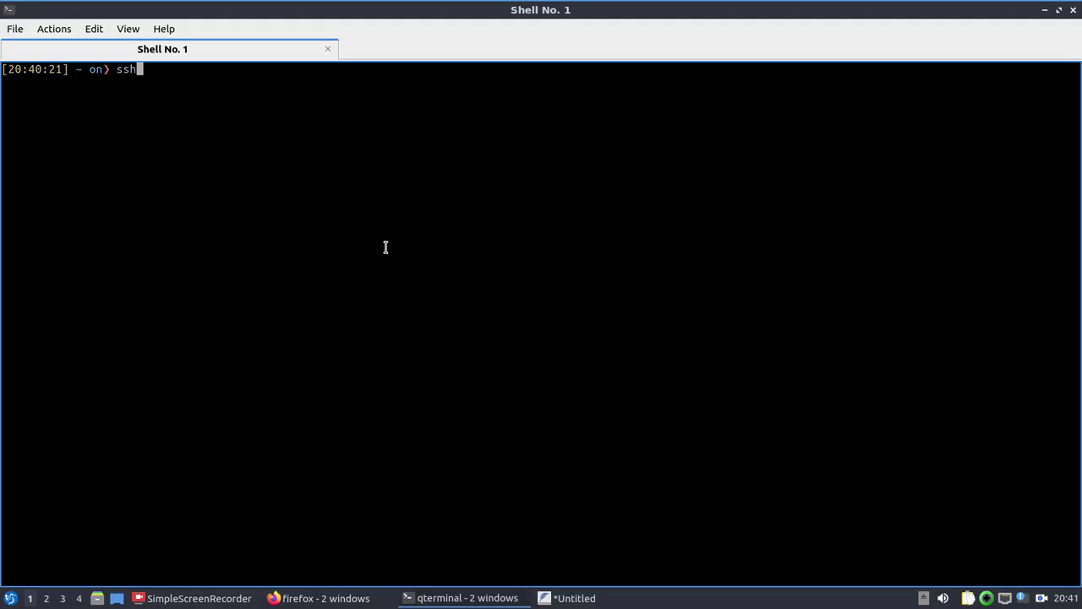
text( ubuntu)
key(BackSpace)
key(BackSpace)
key(BackSpace)
text(ntu@)
key(ctrl+shift+v)
key(Return)
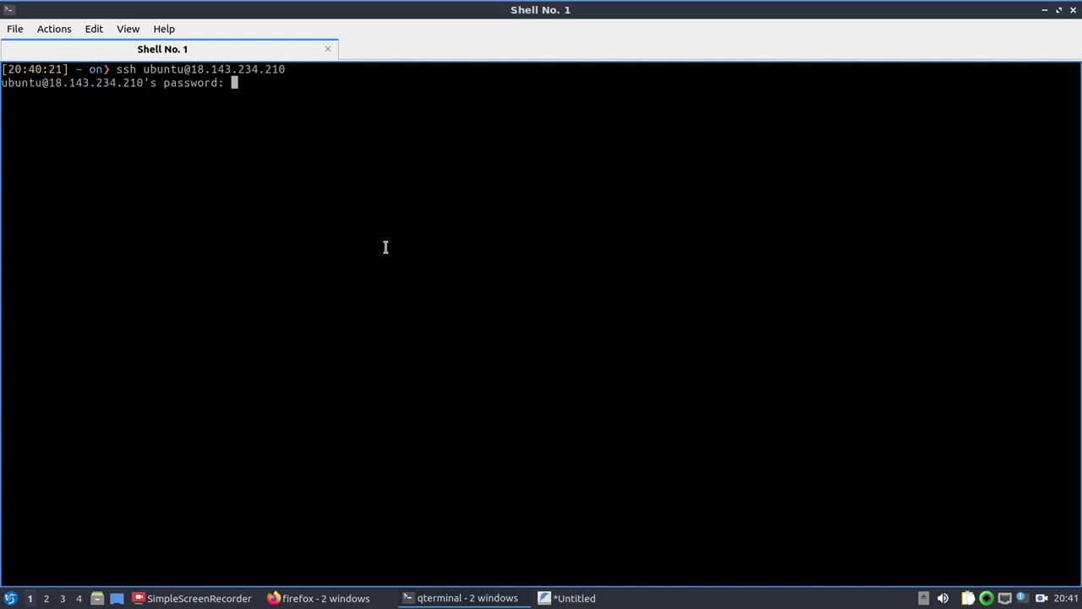
key(Return)
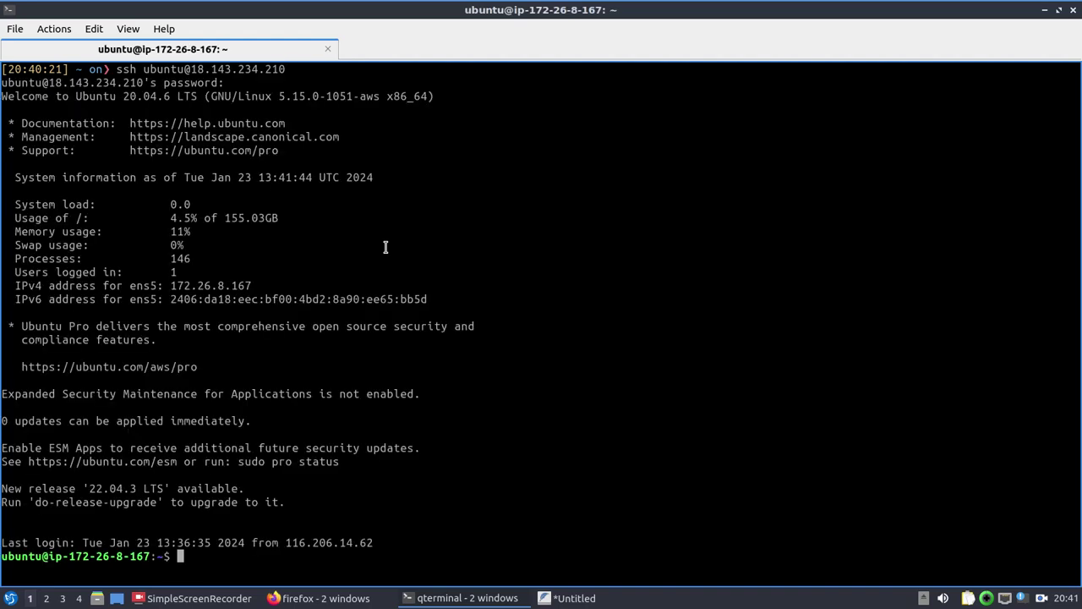
text(clear)
key(Return)
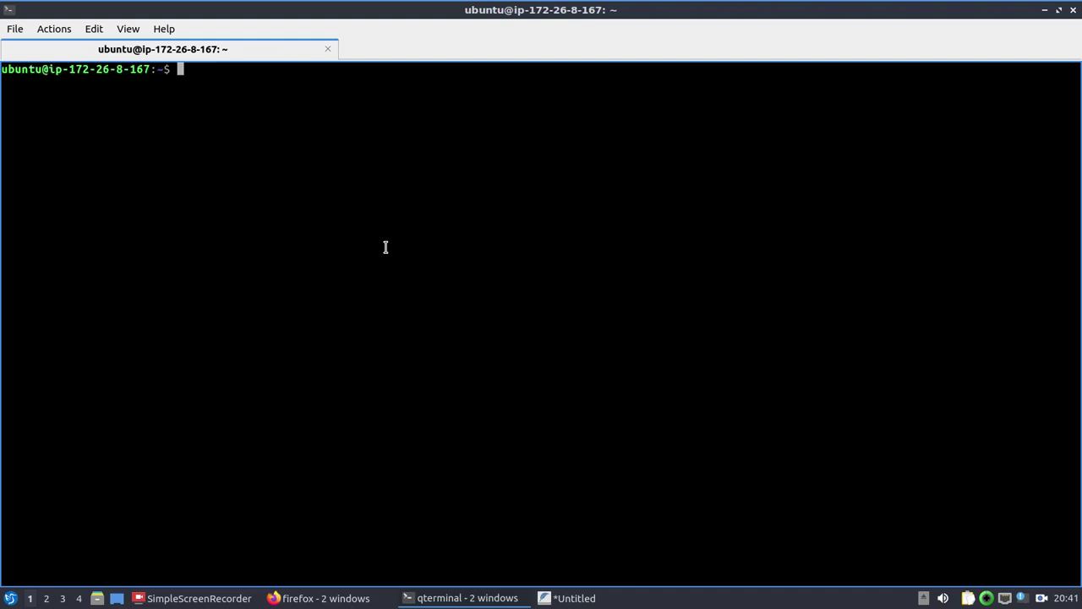
Step: Draft a sudo ufw status command, then erase it back to just sudo
text(sudo ufw status)
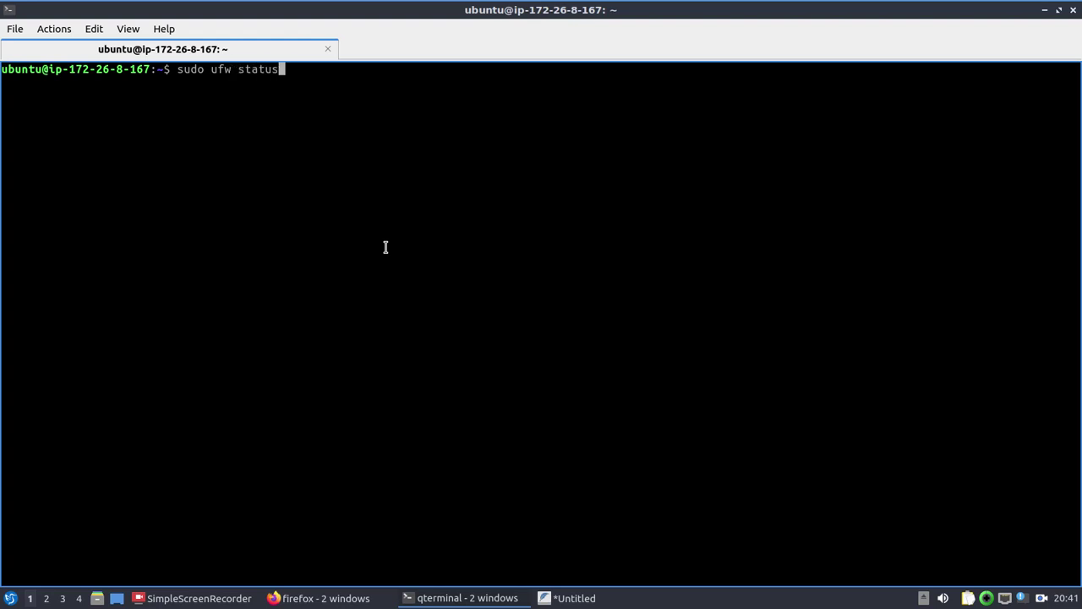
key(BackSpace)
key(BackSpace)
key(BackSpace)
key(BackSpace)
key(BackSpace)
key(BackSpace)
text(status)
key(BackSpace)
key(BackSpace)
key(BackSpace)
key(BackSpace)
key(BackSpace)
key(BackSpace)
key(BackSpace)
key(BackSpace)
key(BackSpace)
key(BackSpace)
key(alt+Tab)
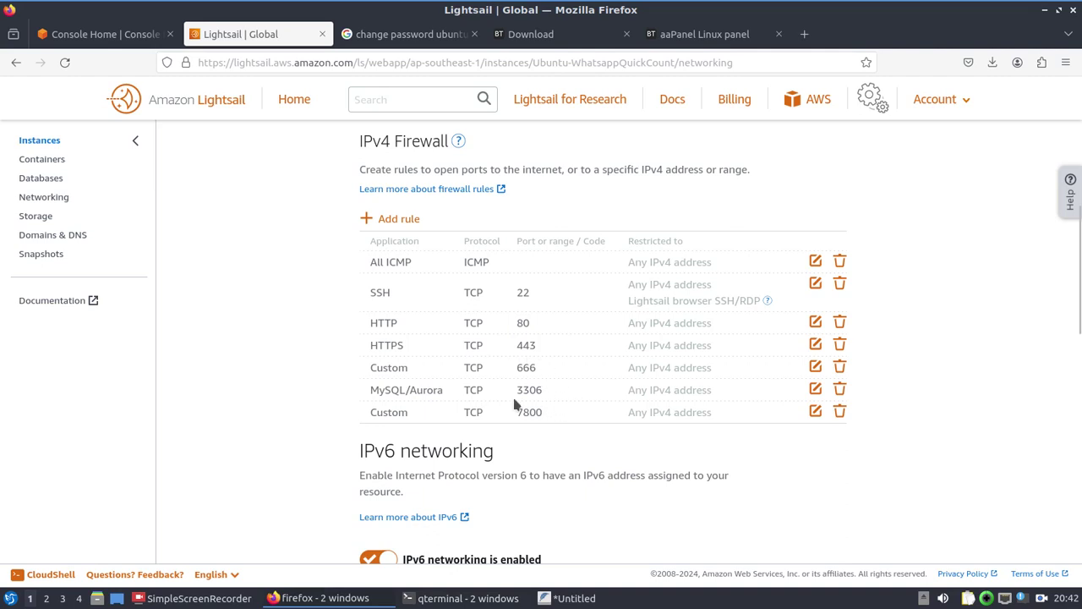
Step: Take port 3306 from the Lightsail MySQL/Aurora rule and type sudo ufw allow 3306 at the server prompt
drag(544, 391, 517, 394)
key(alt+Tab)
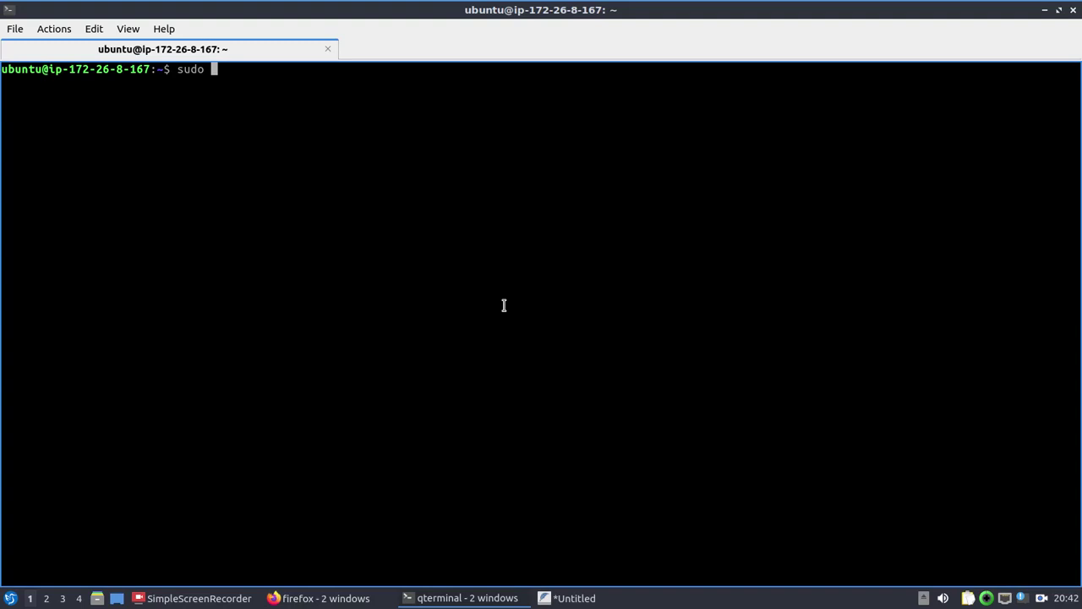
text(ufw allow 3306)
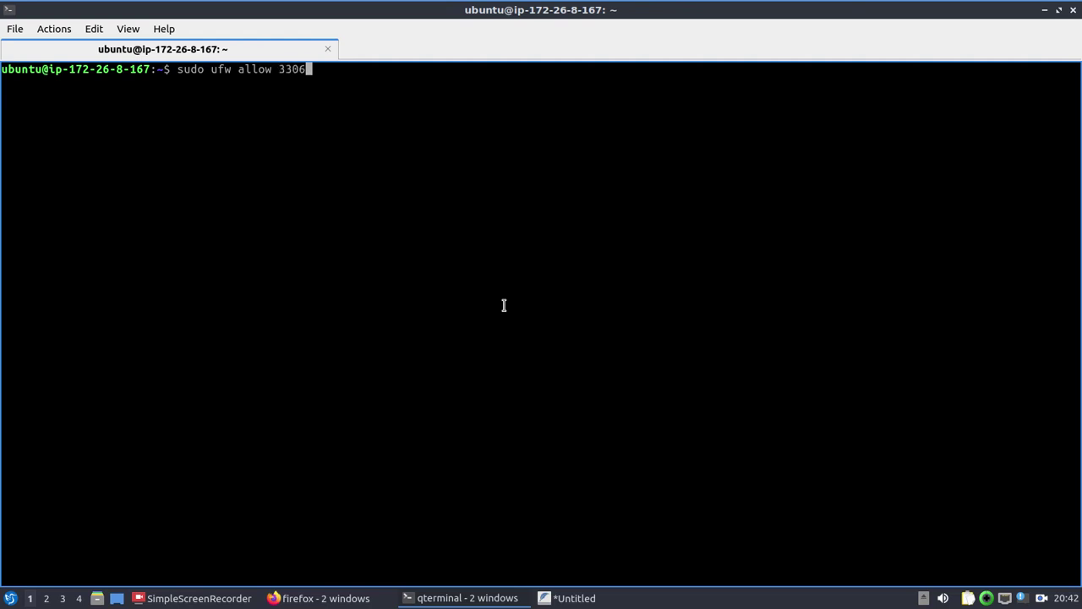
drag(306, 74, 237, 75)
click(290, 81)
Step: Scroll through the Lightsail Networking tab's firewall rules
key(alt+Tab)
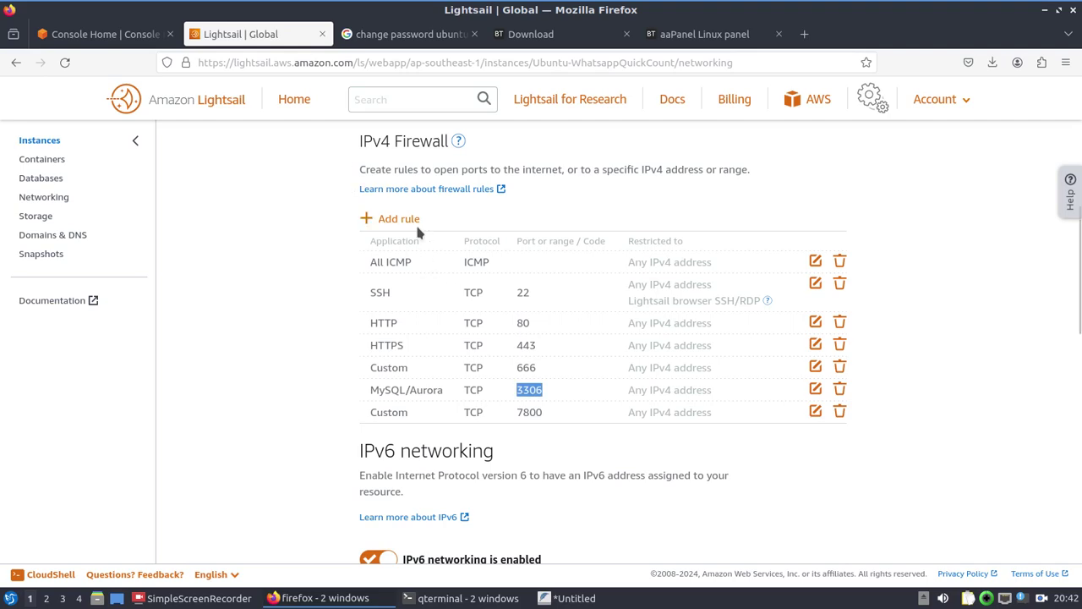
scroll(468, 235, up, 10)
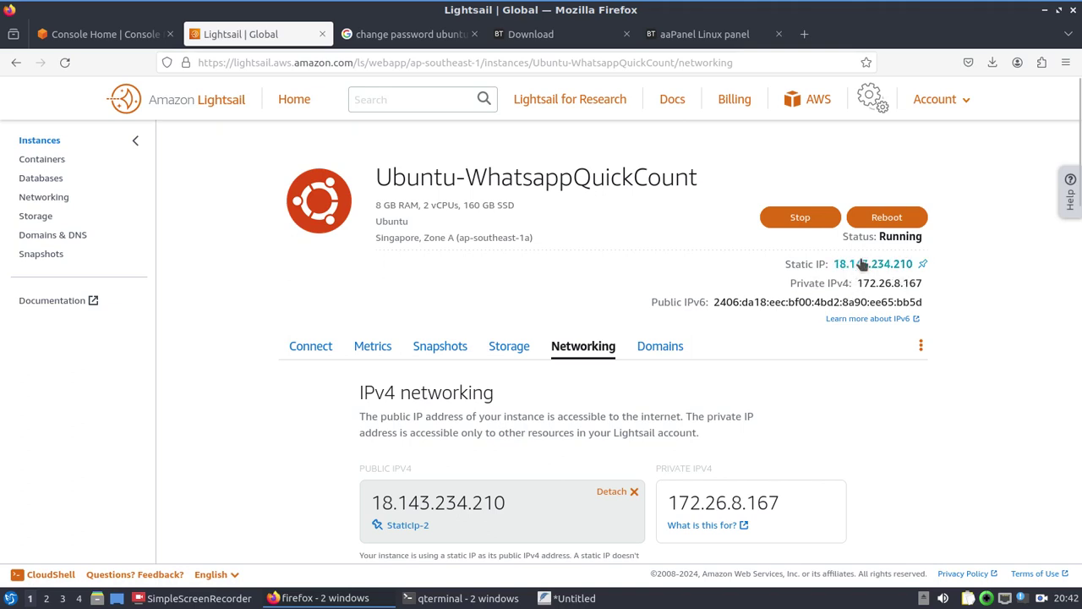
scroll(790, 267, down, 3)
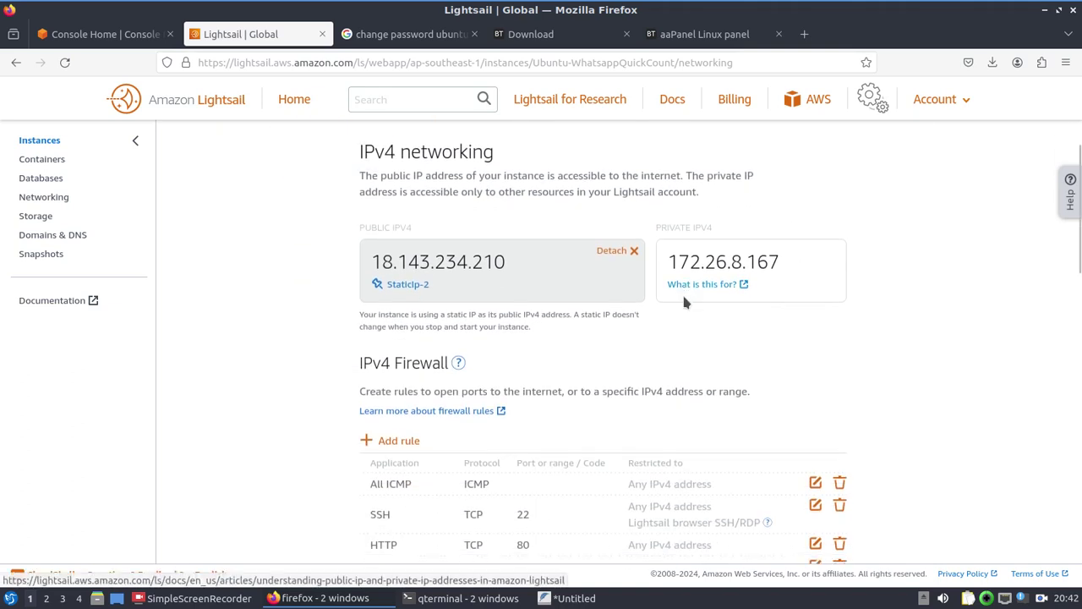
scroll(659, 287, down, 2)
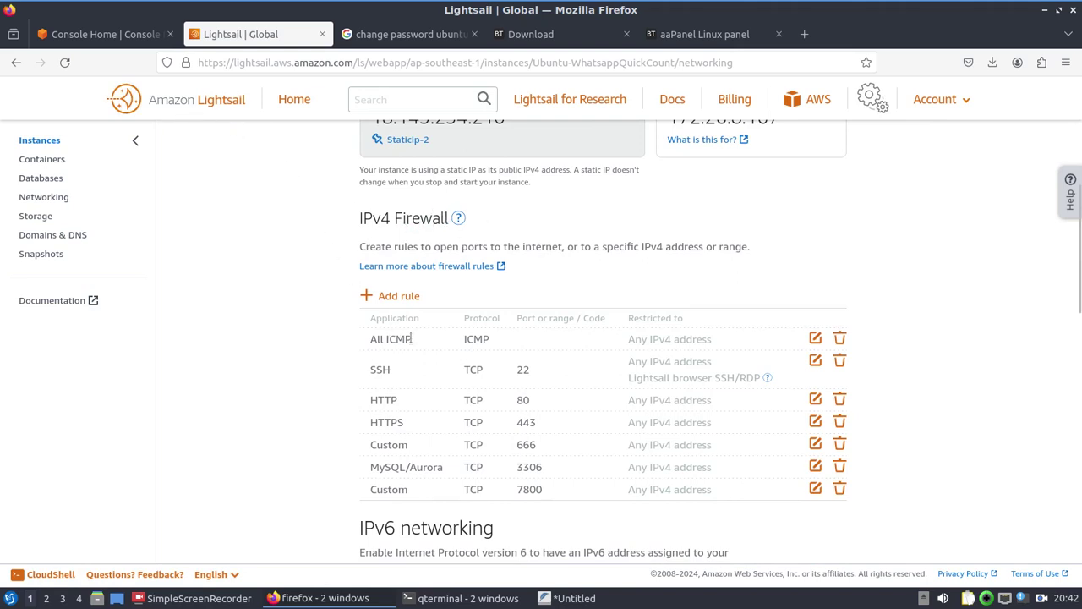
scroll(394, 175, down, 2)
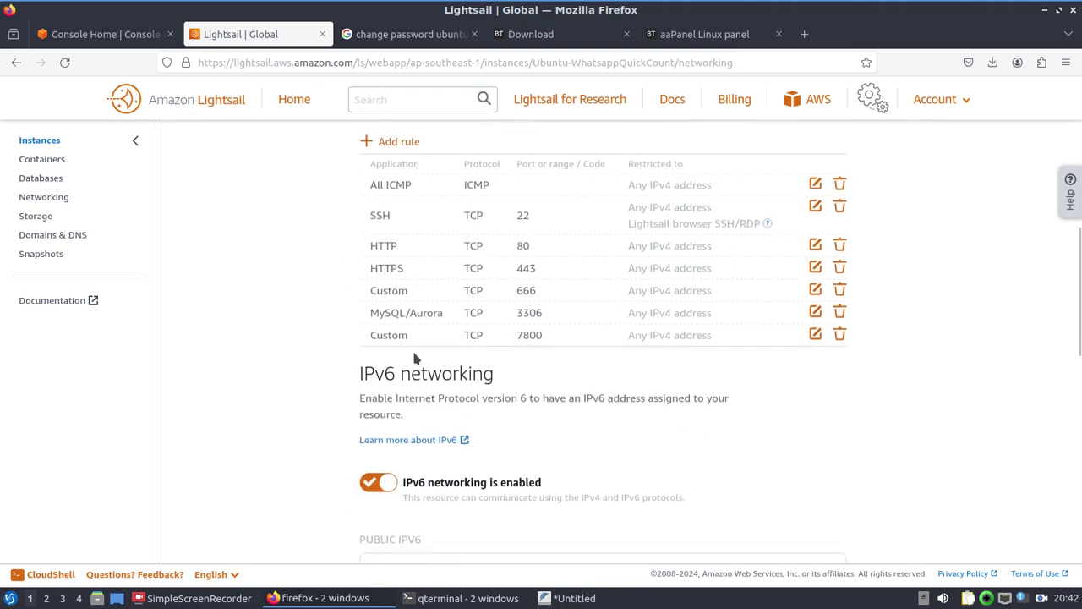
scroll(414, 358, up, 1)
scroll(414, 358, down, 3)
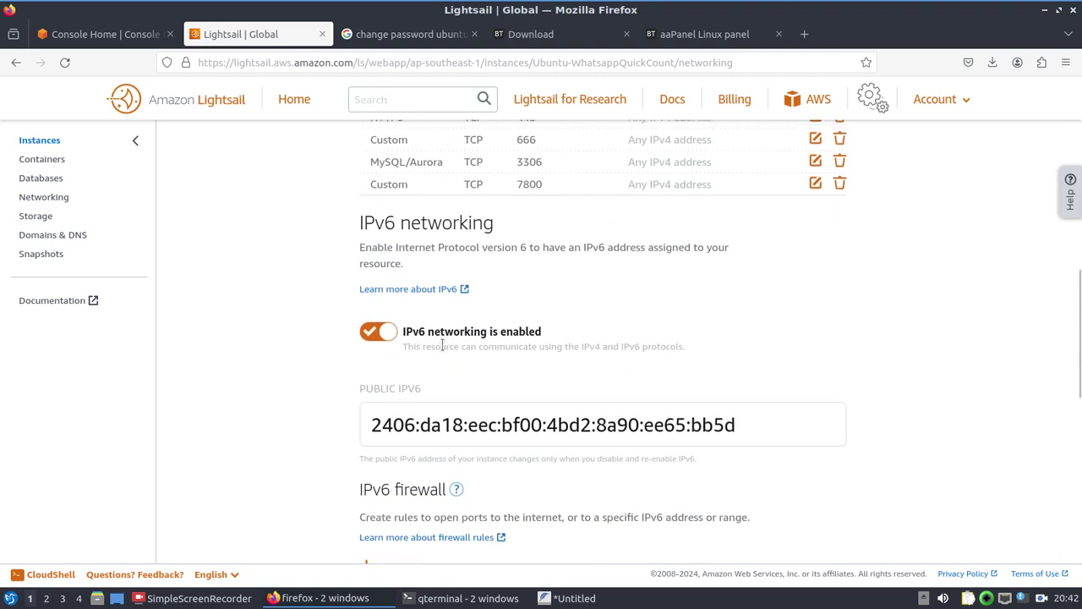
scroll(457, 342, up, 2)
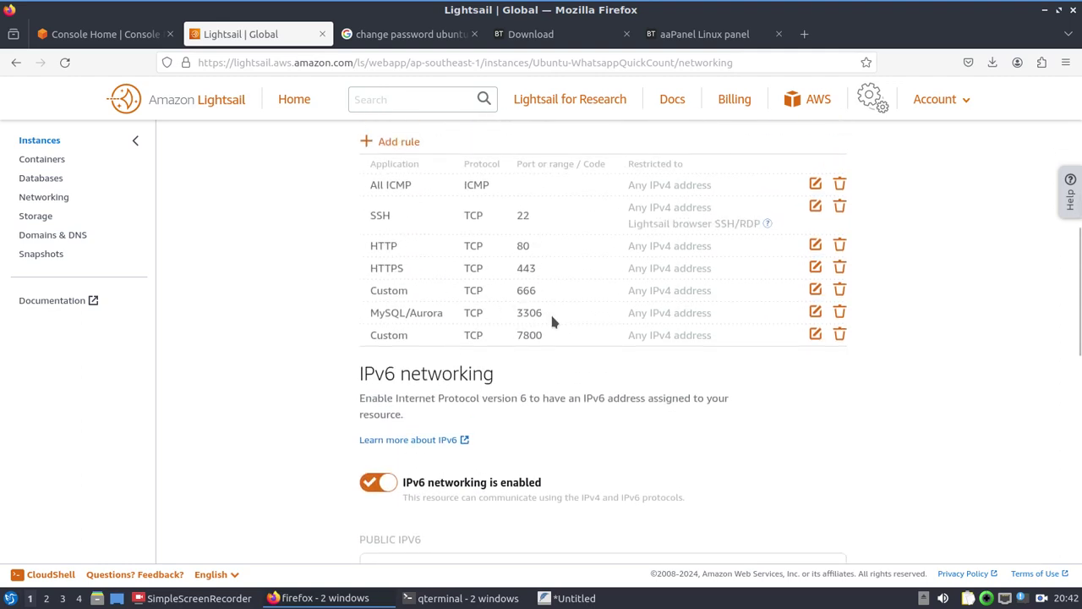
Step: Compare the MySQL/Aurora rule's 3306 port with the typed sudo ufw allow 3306 command
mouse_move(549, 311)
mouse_down()
mouse_move(517, 313)
mouse_move(546, 315)
mouse_up()
click(517, 314)
click(545, 310)
click(515, 320)
key(alt+Tab)
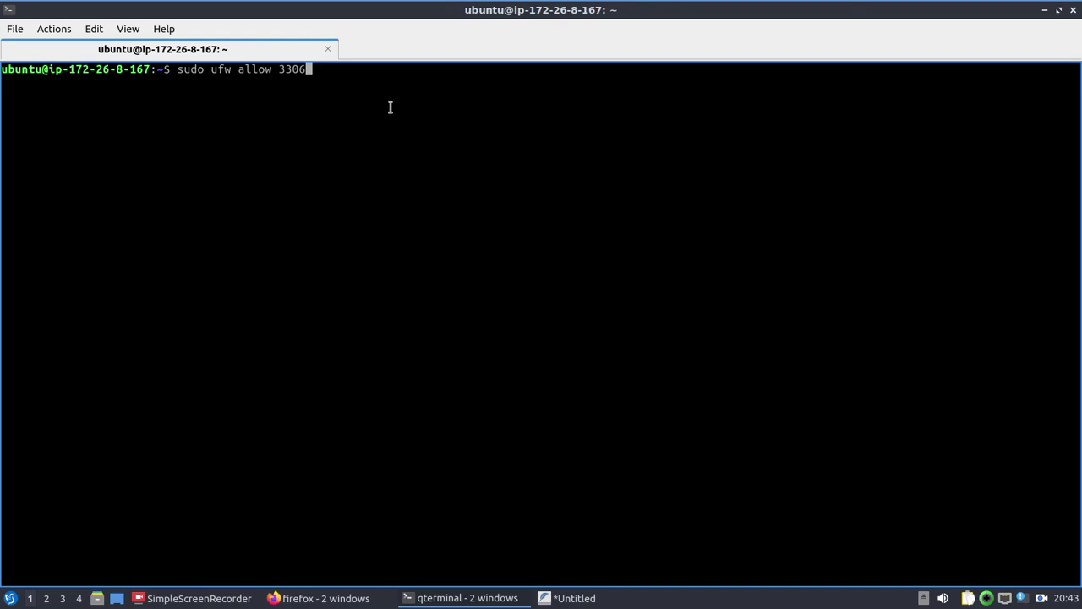
key(alt+Tab)
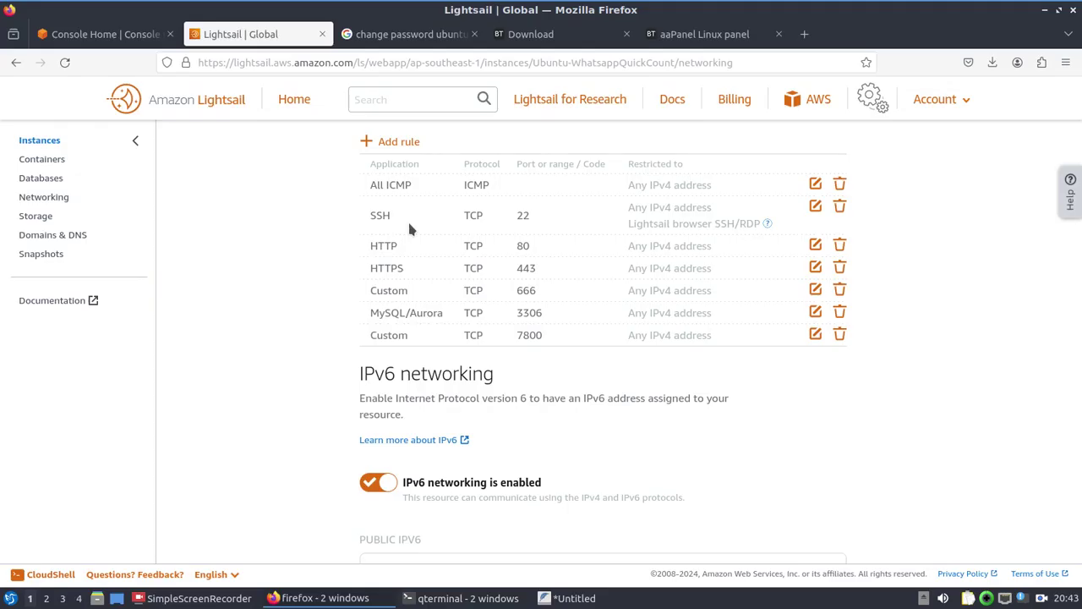